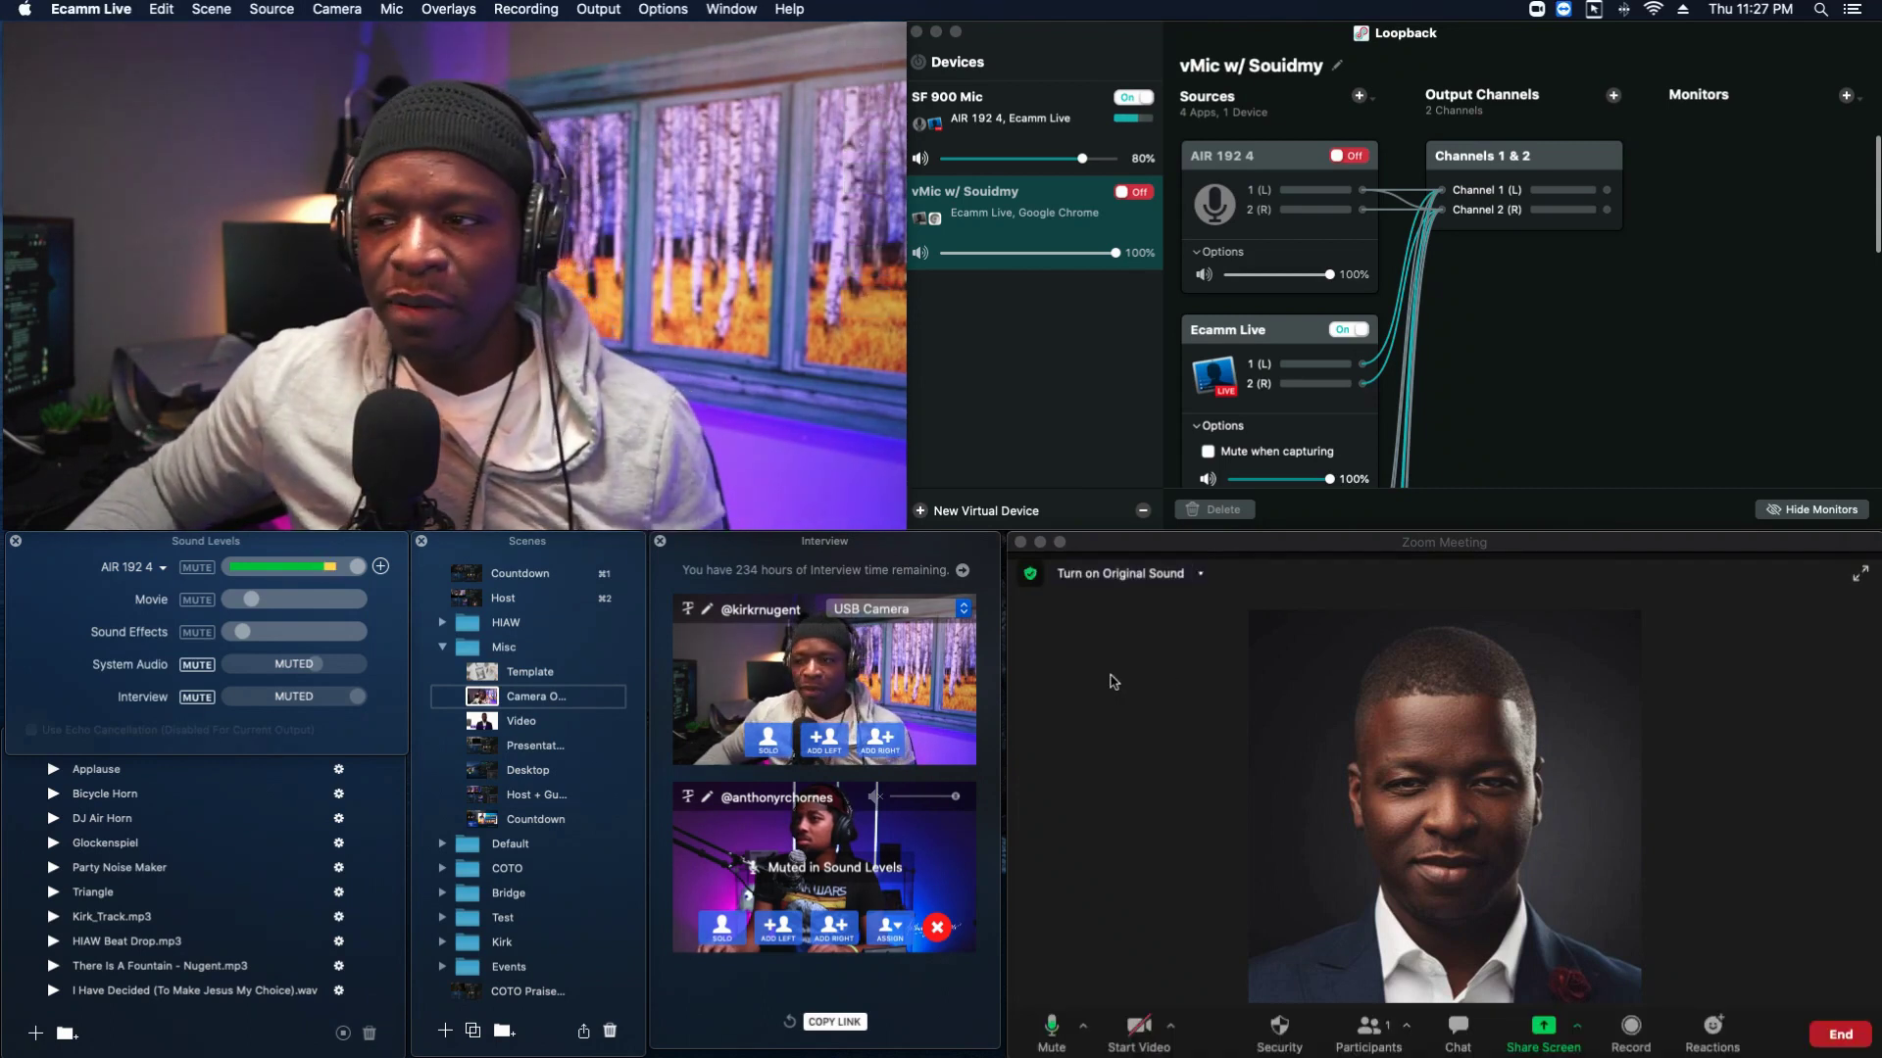
# - Bring the Loopback window, showing the vMic w/ Souidmy device, in front of Ecamm Live
pyautogui.moveTo(561, 492)
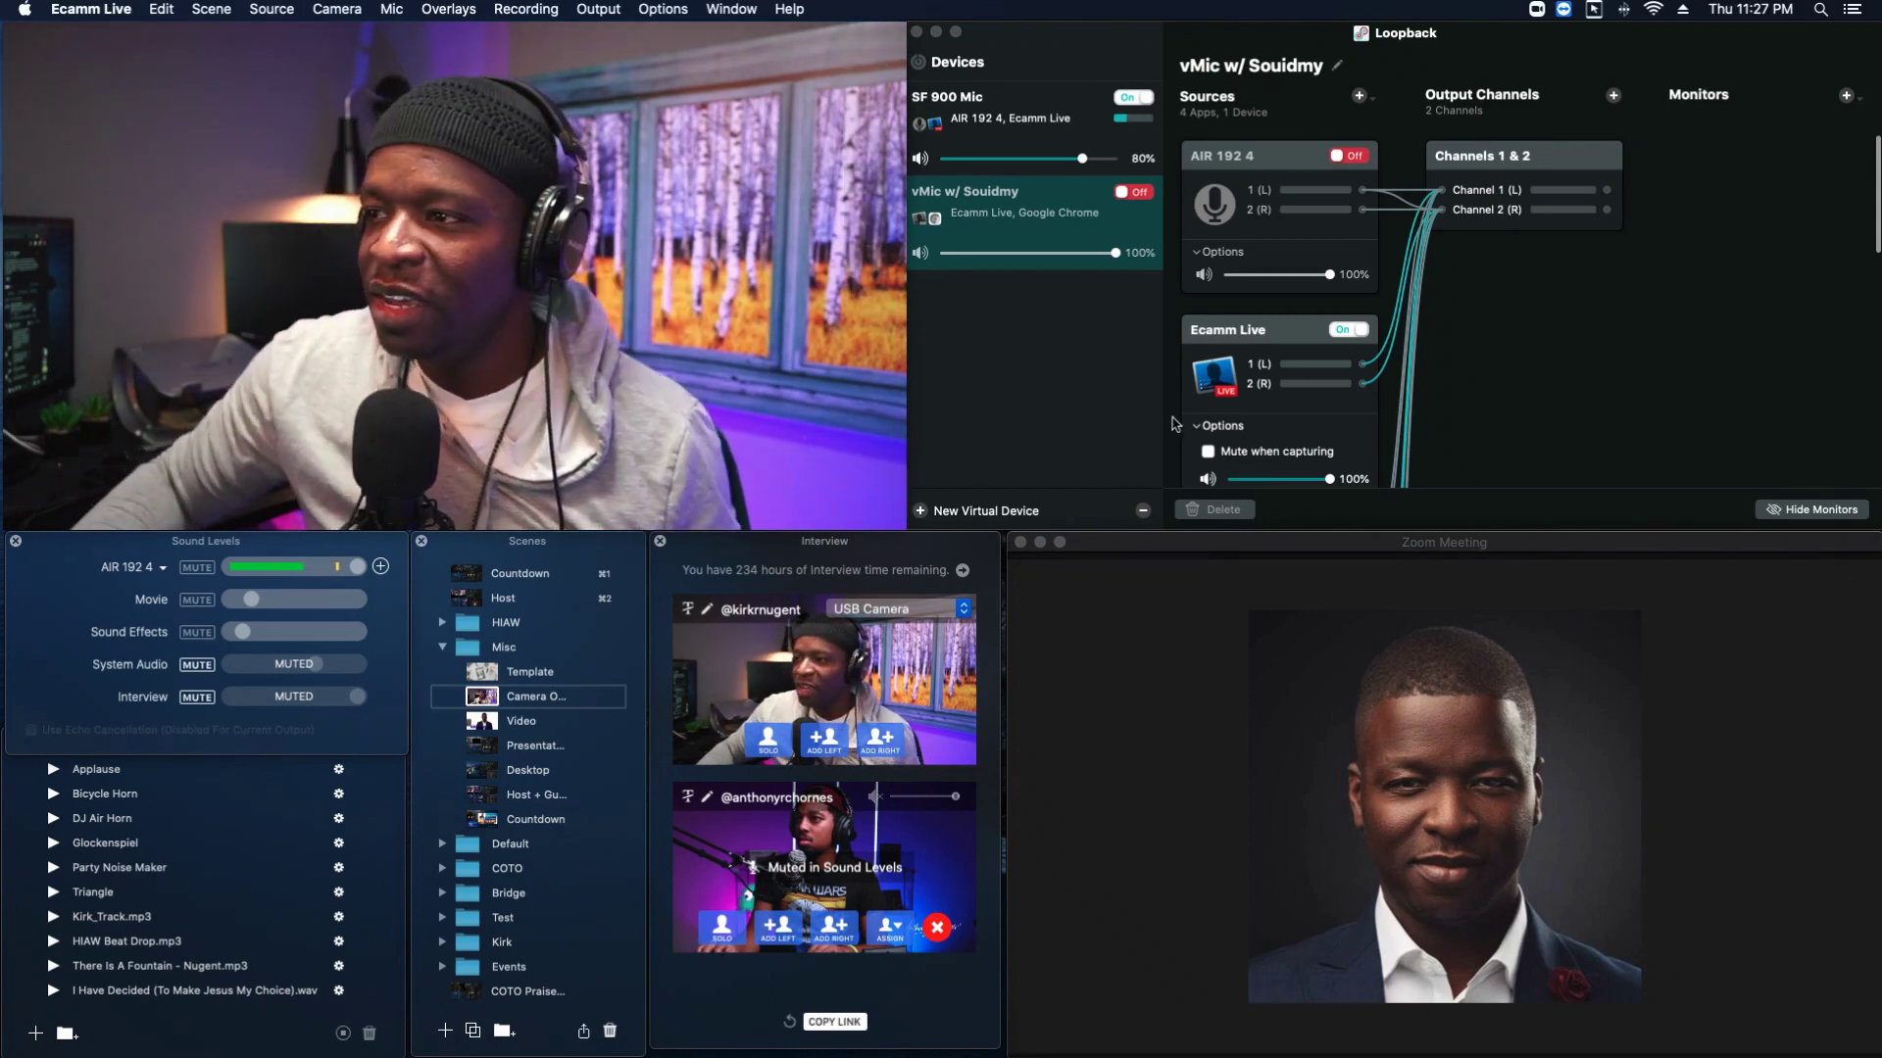
pyautogui.click(1090, 372)
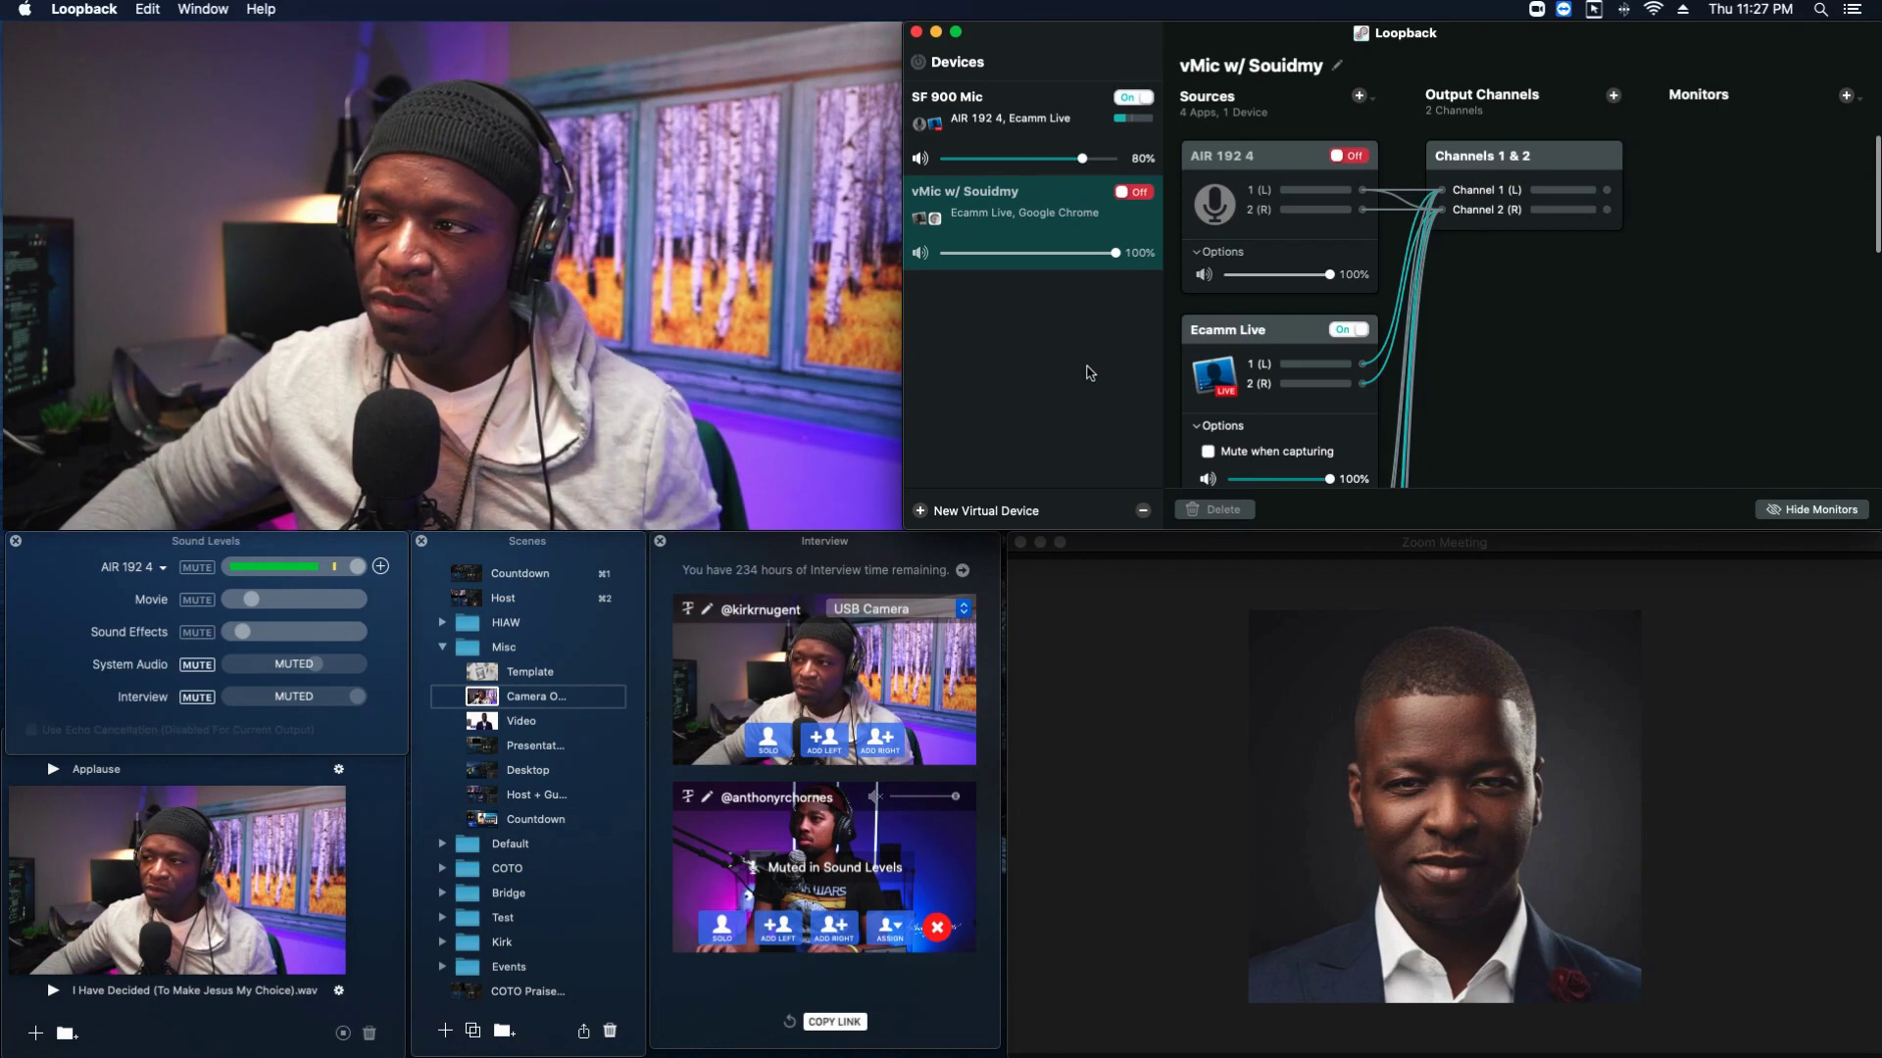
# - Switch off SF 900 Mic and create a new virtual device named 'Ecamm Mic'
pyautogui.click(1134, 97)
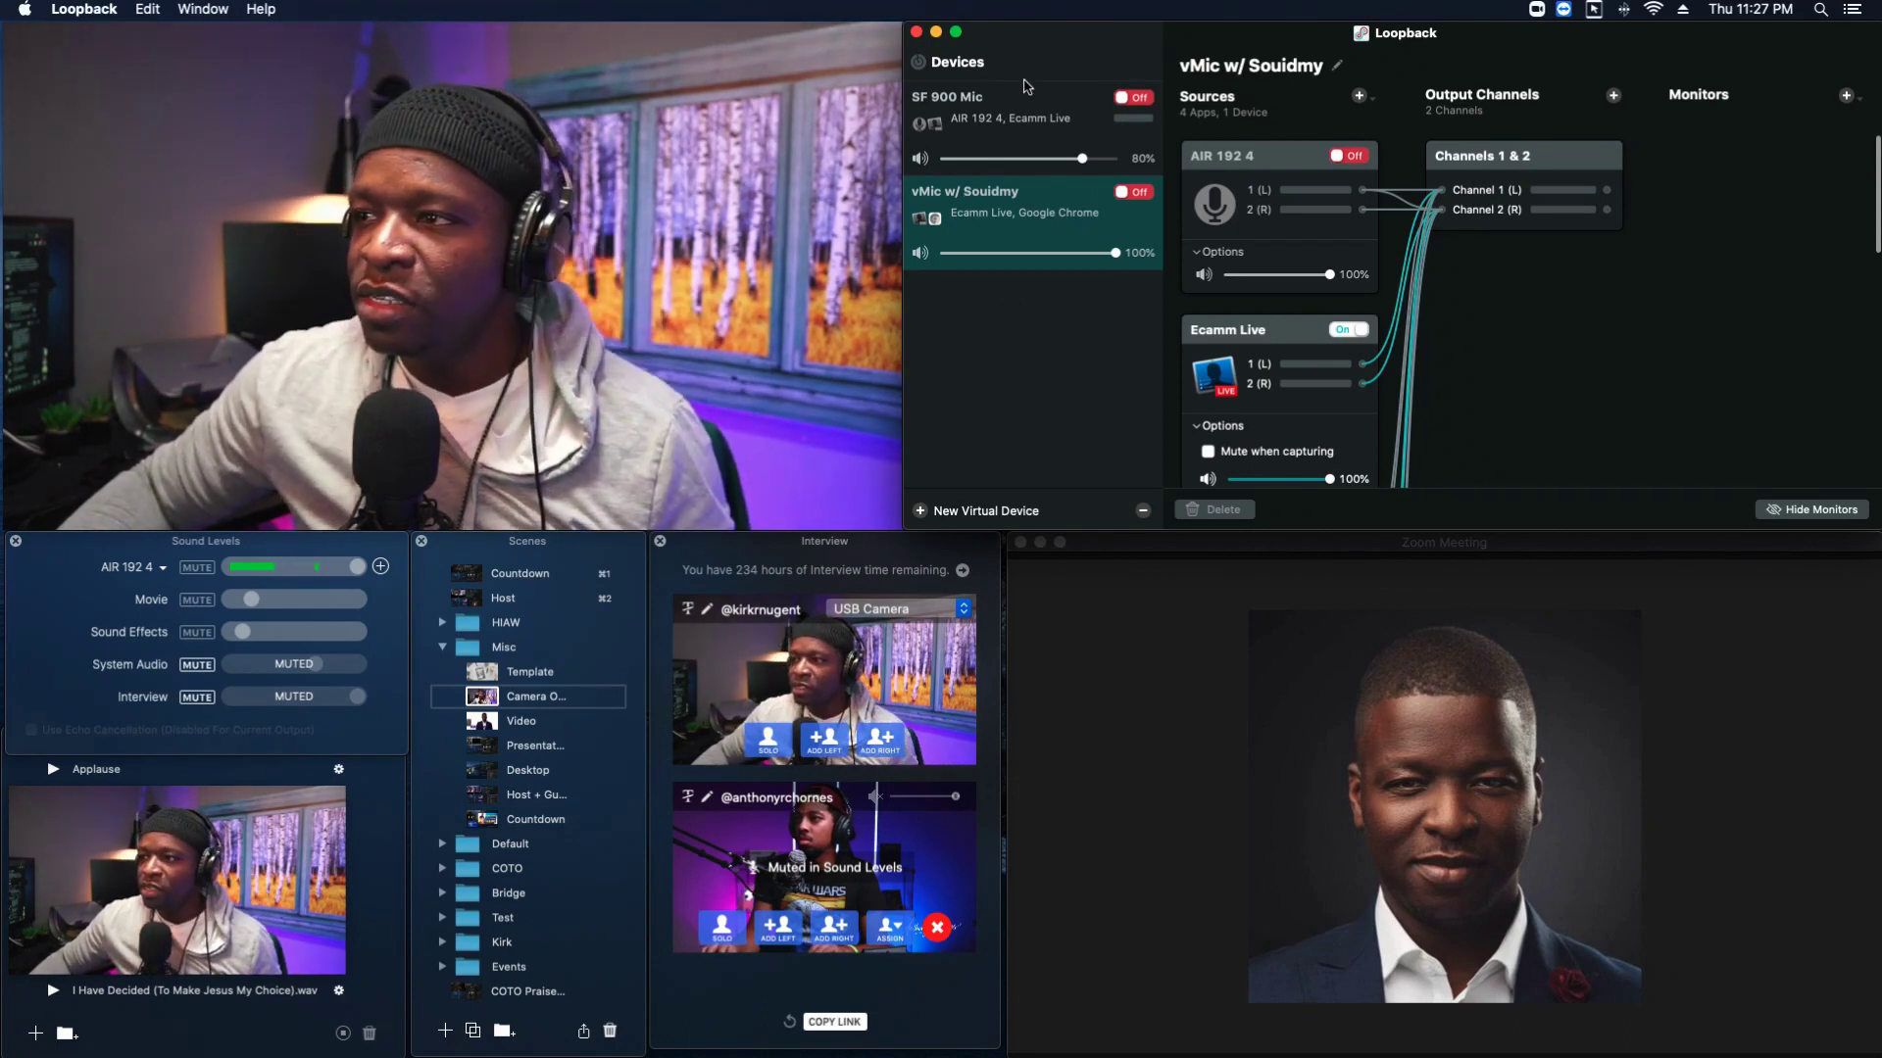
pyautogui.click(921, 511)
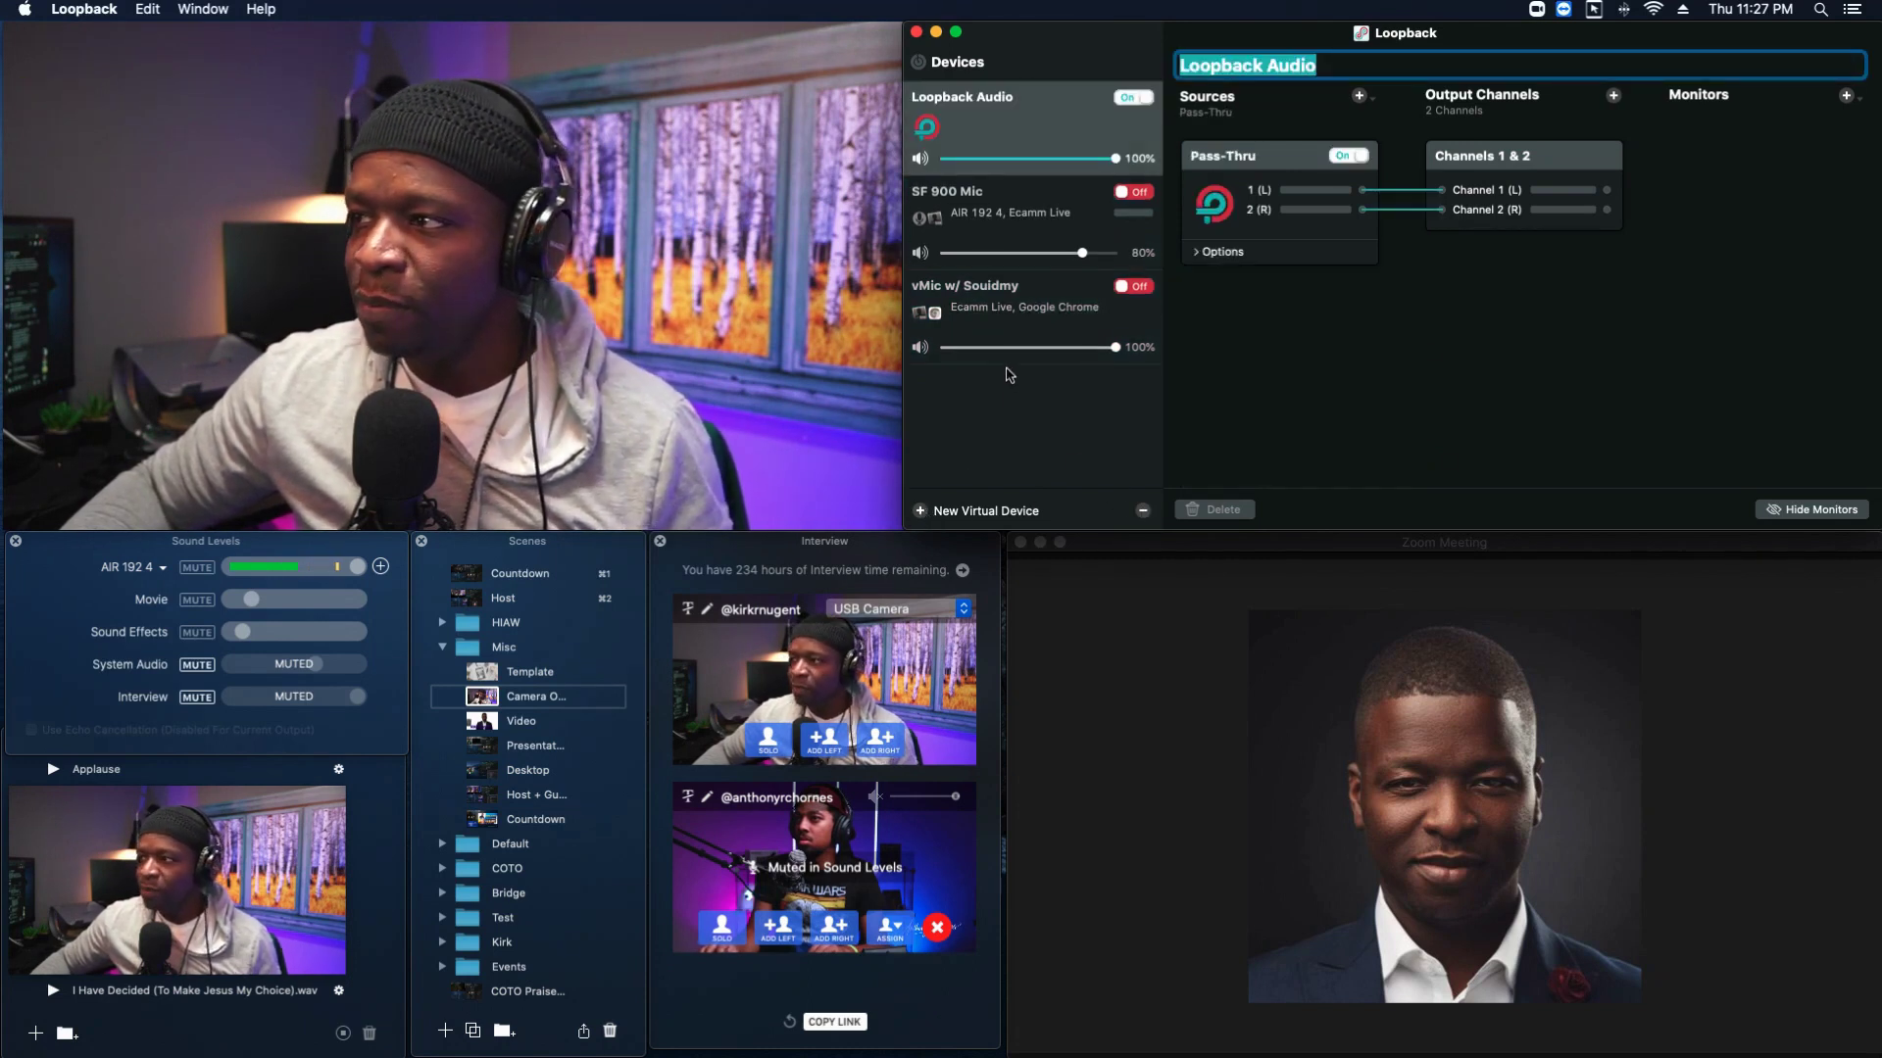
pyautogui.write('Eca')
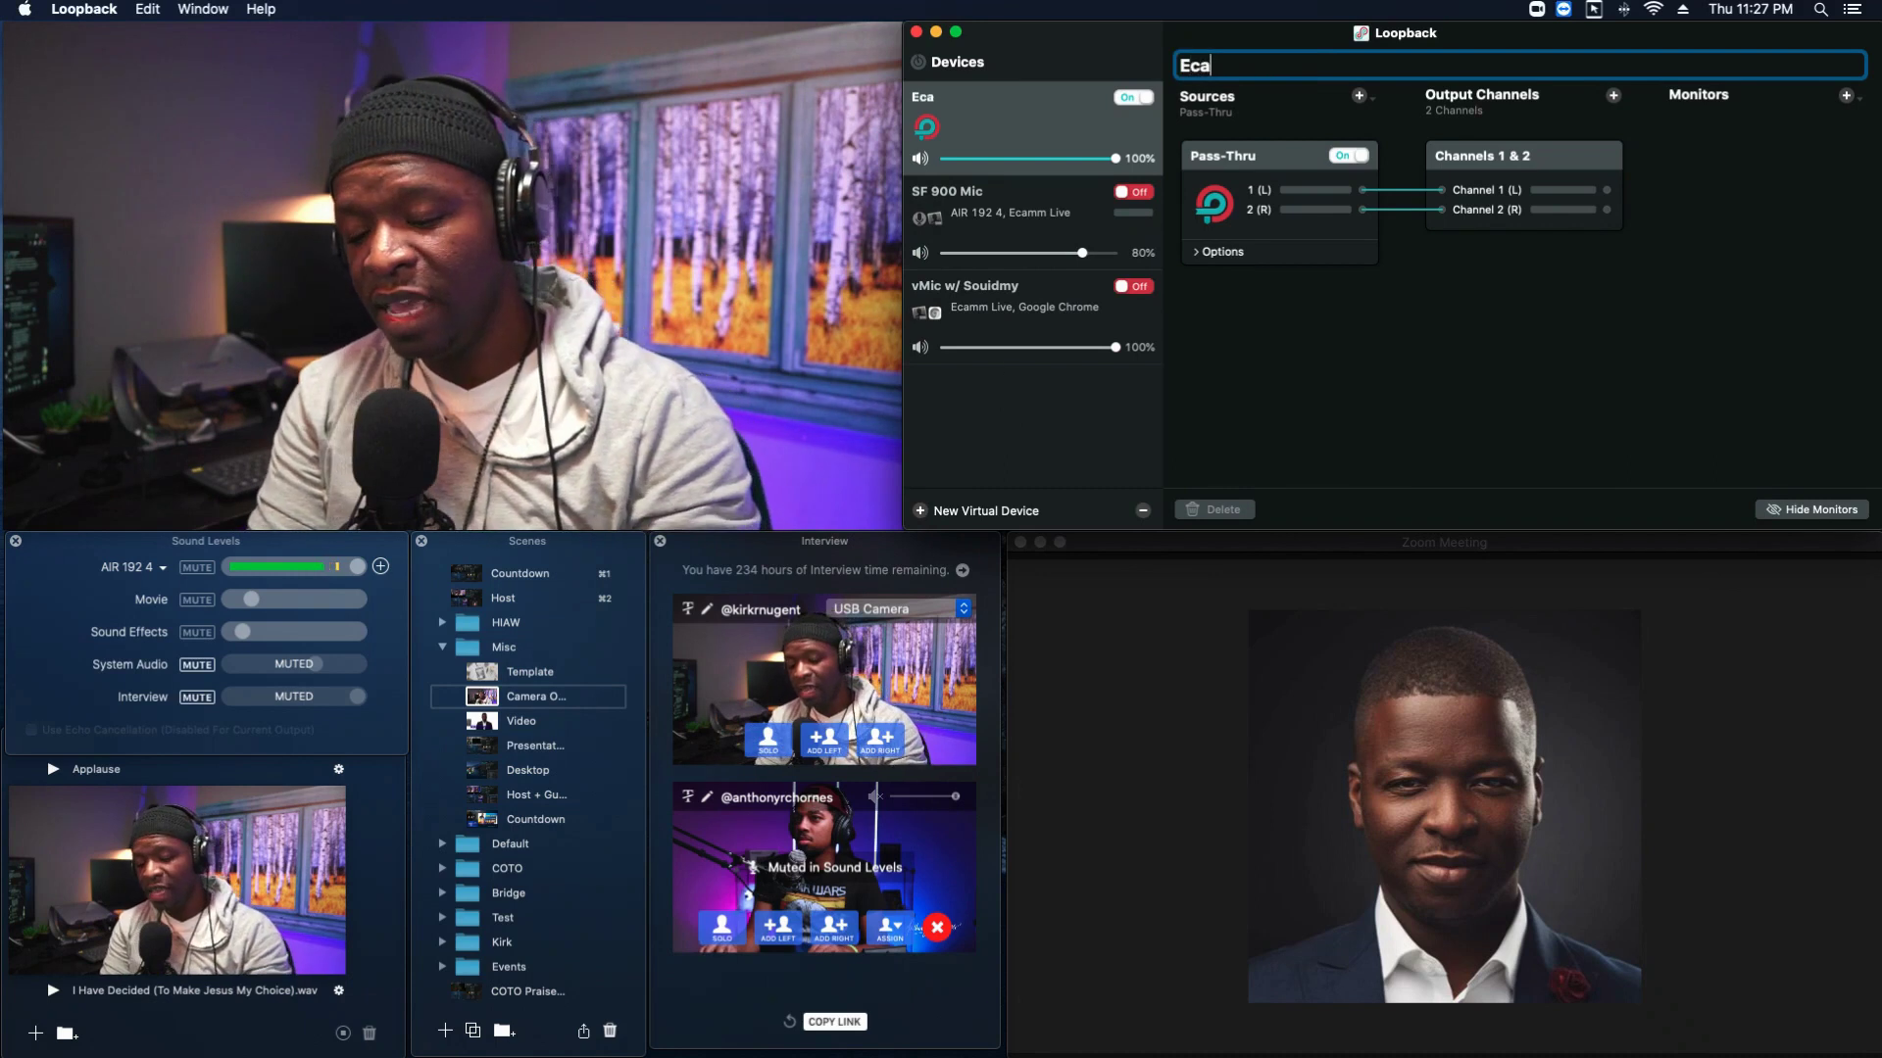
pyautogui.write('mm Mic')
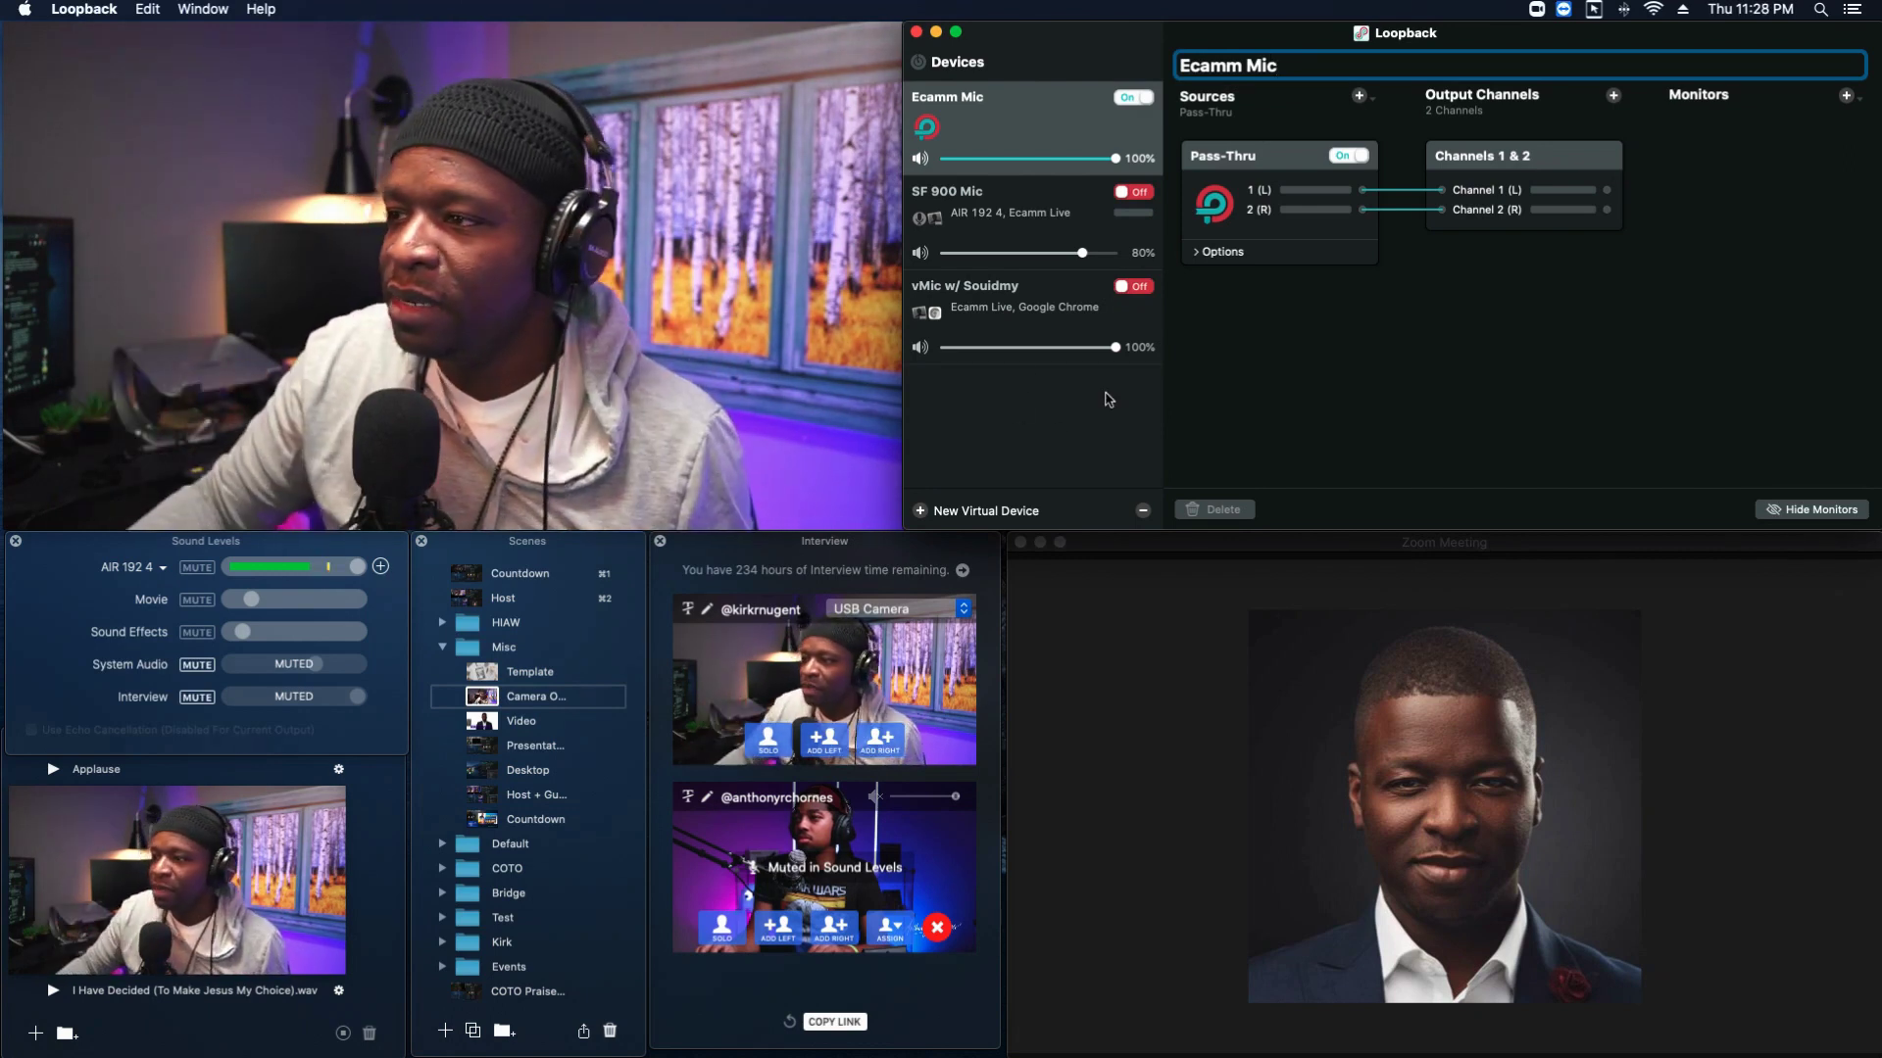
pyautogui.press('Return')
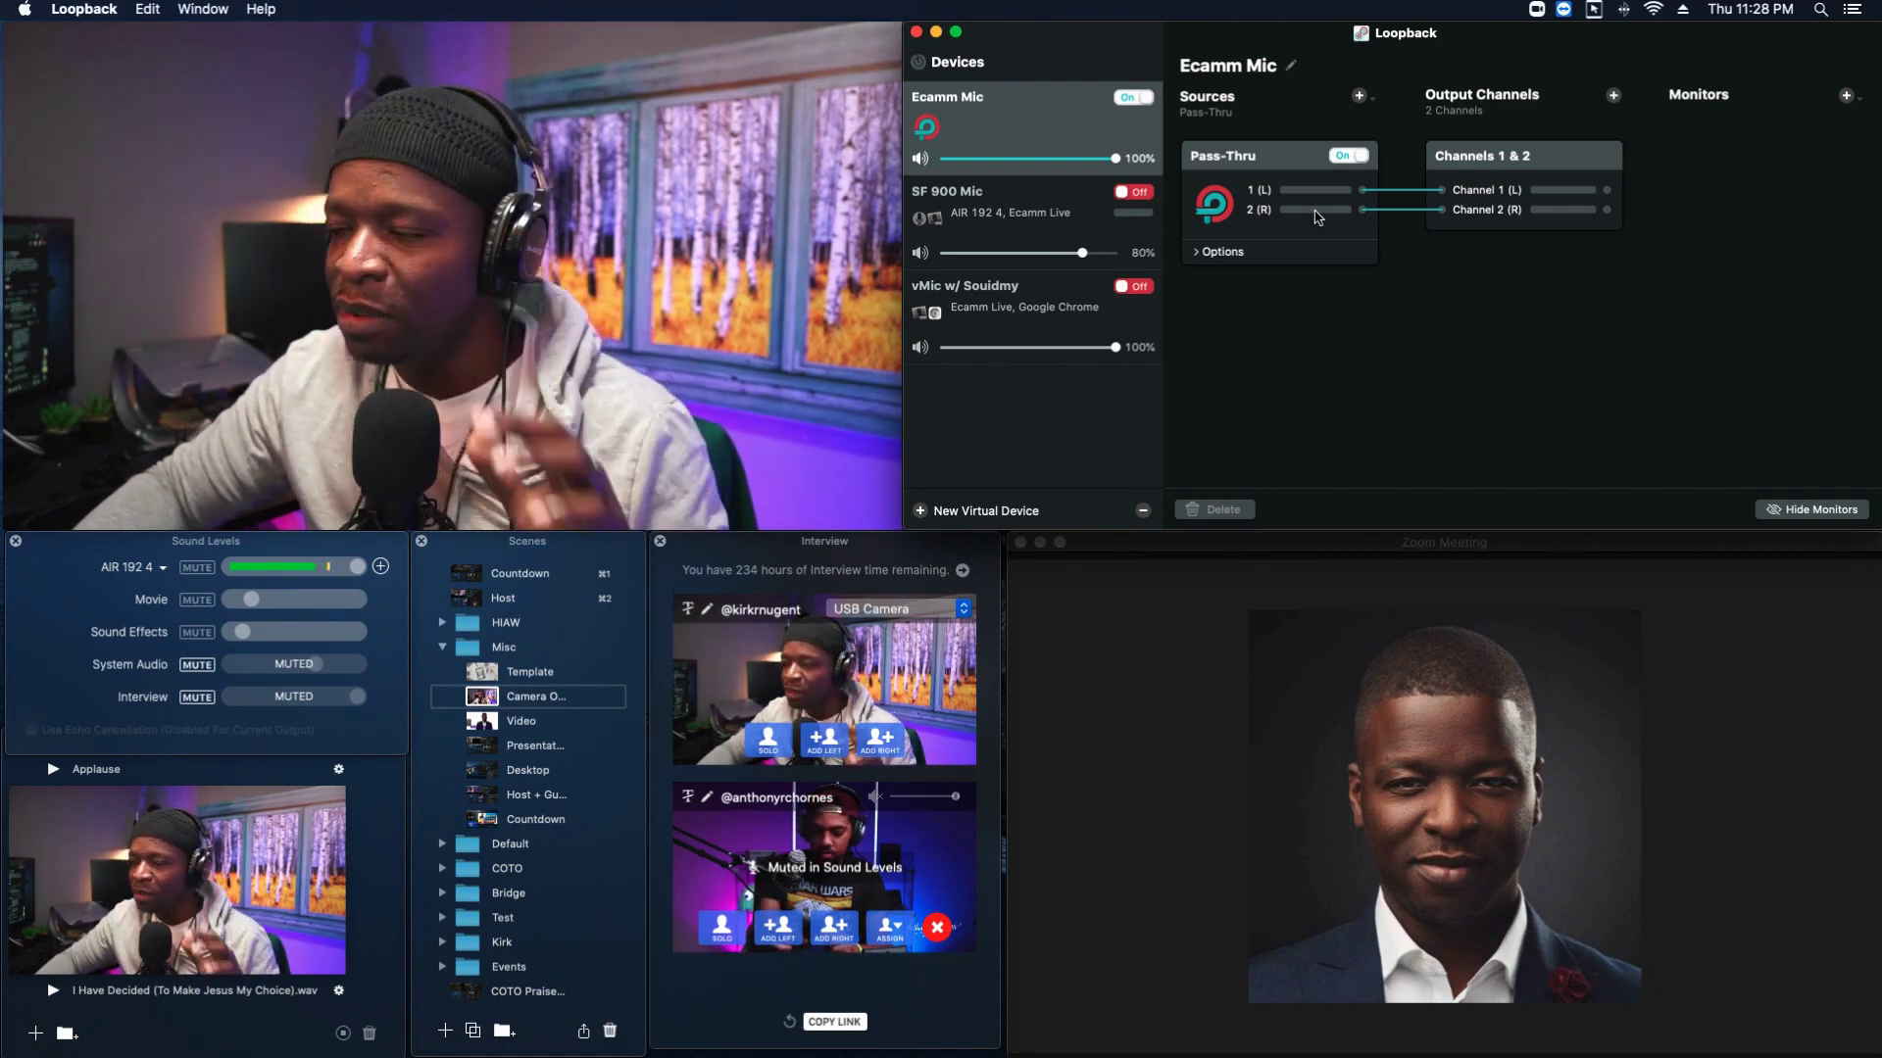
# - Replace Ecamm Mic's default Pass-Thru source with AIR 192 4
pyautogui.click(1274, 159)
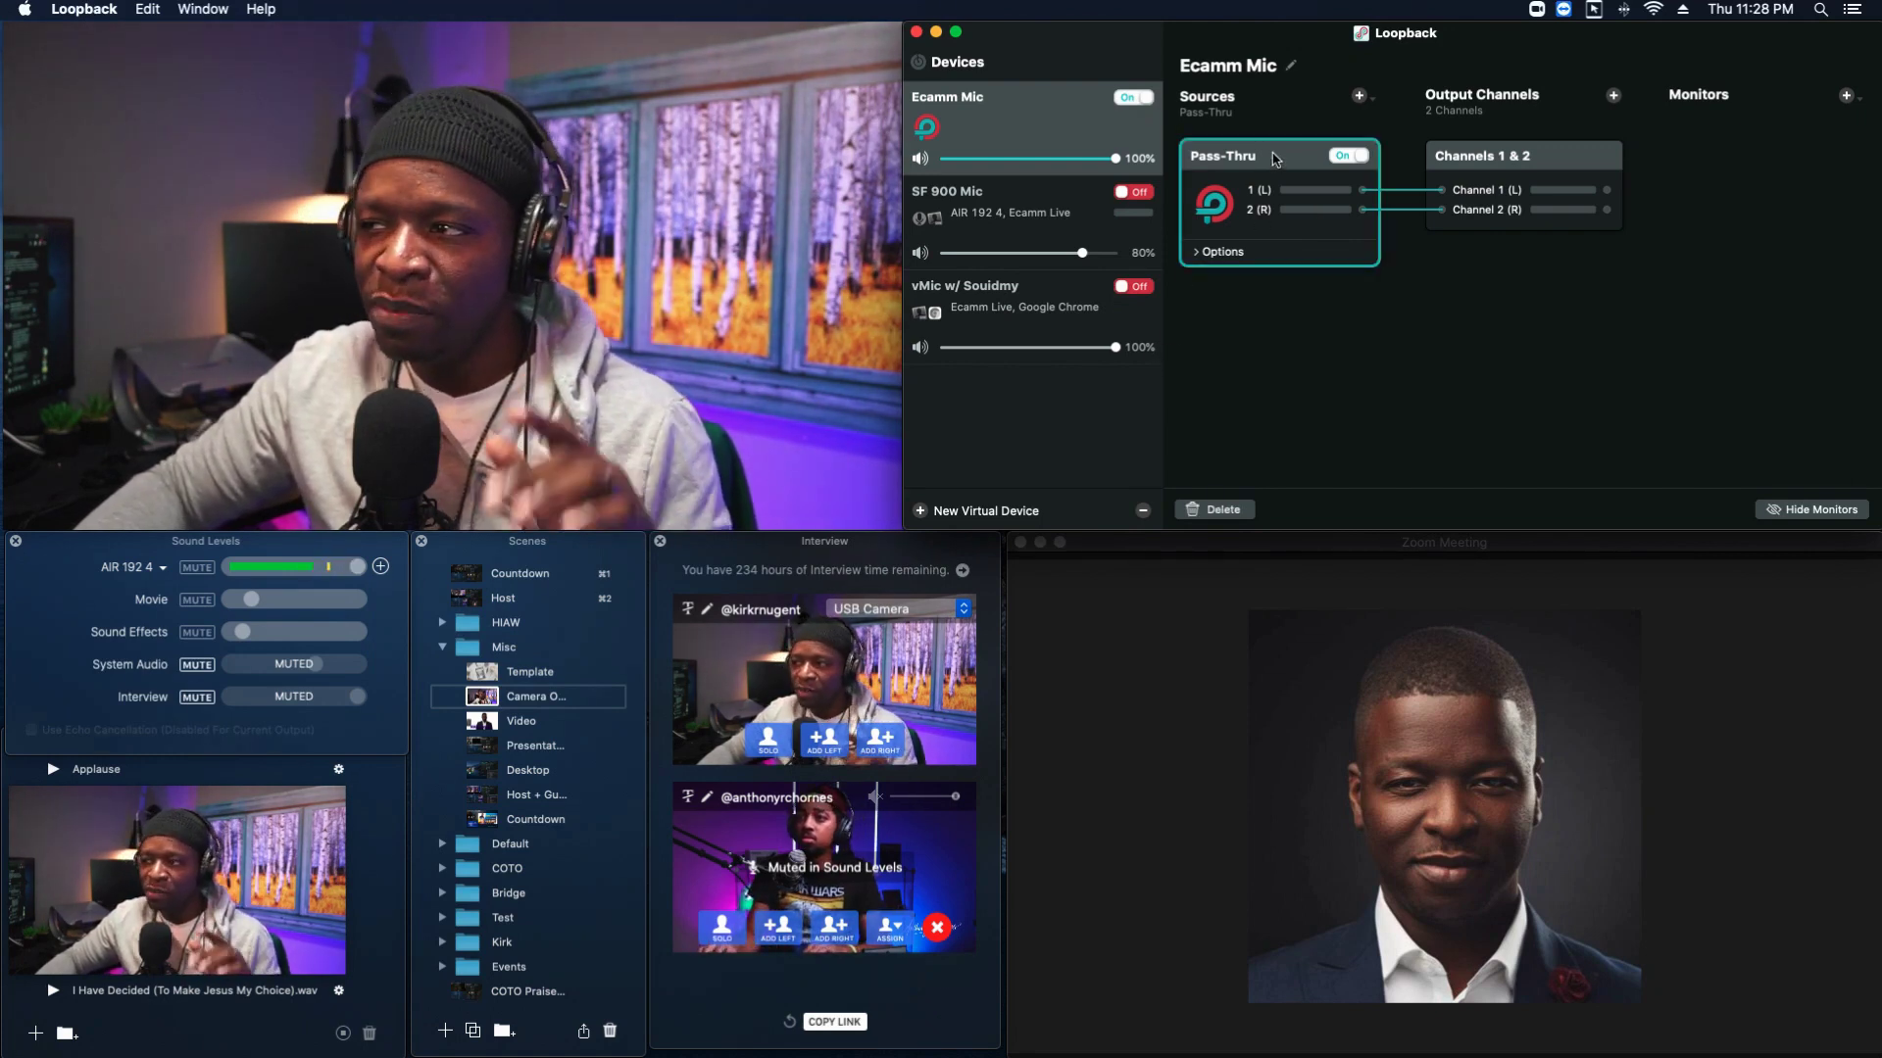
pyautogui.click(1220, 510)
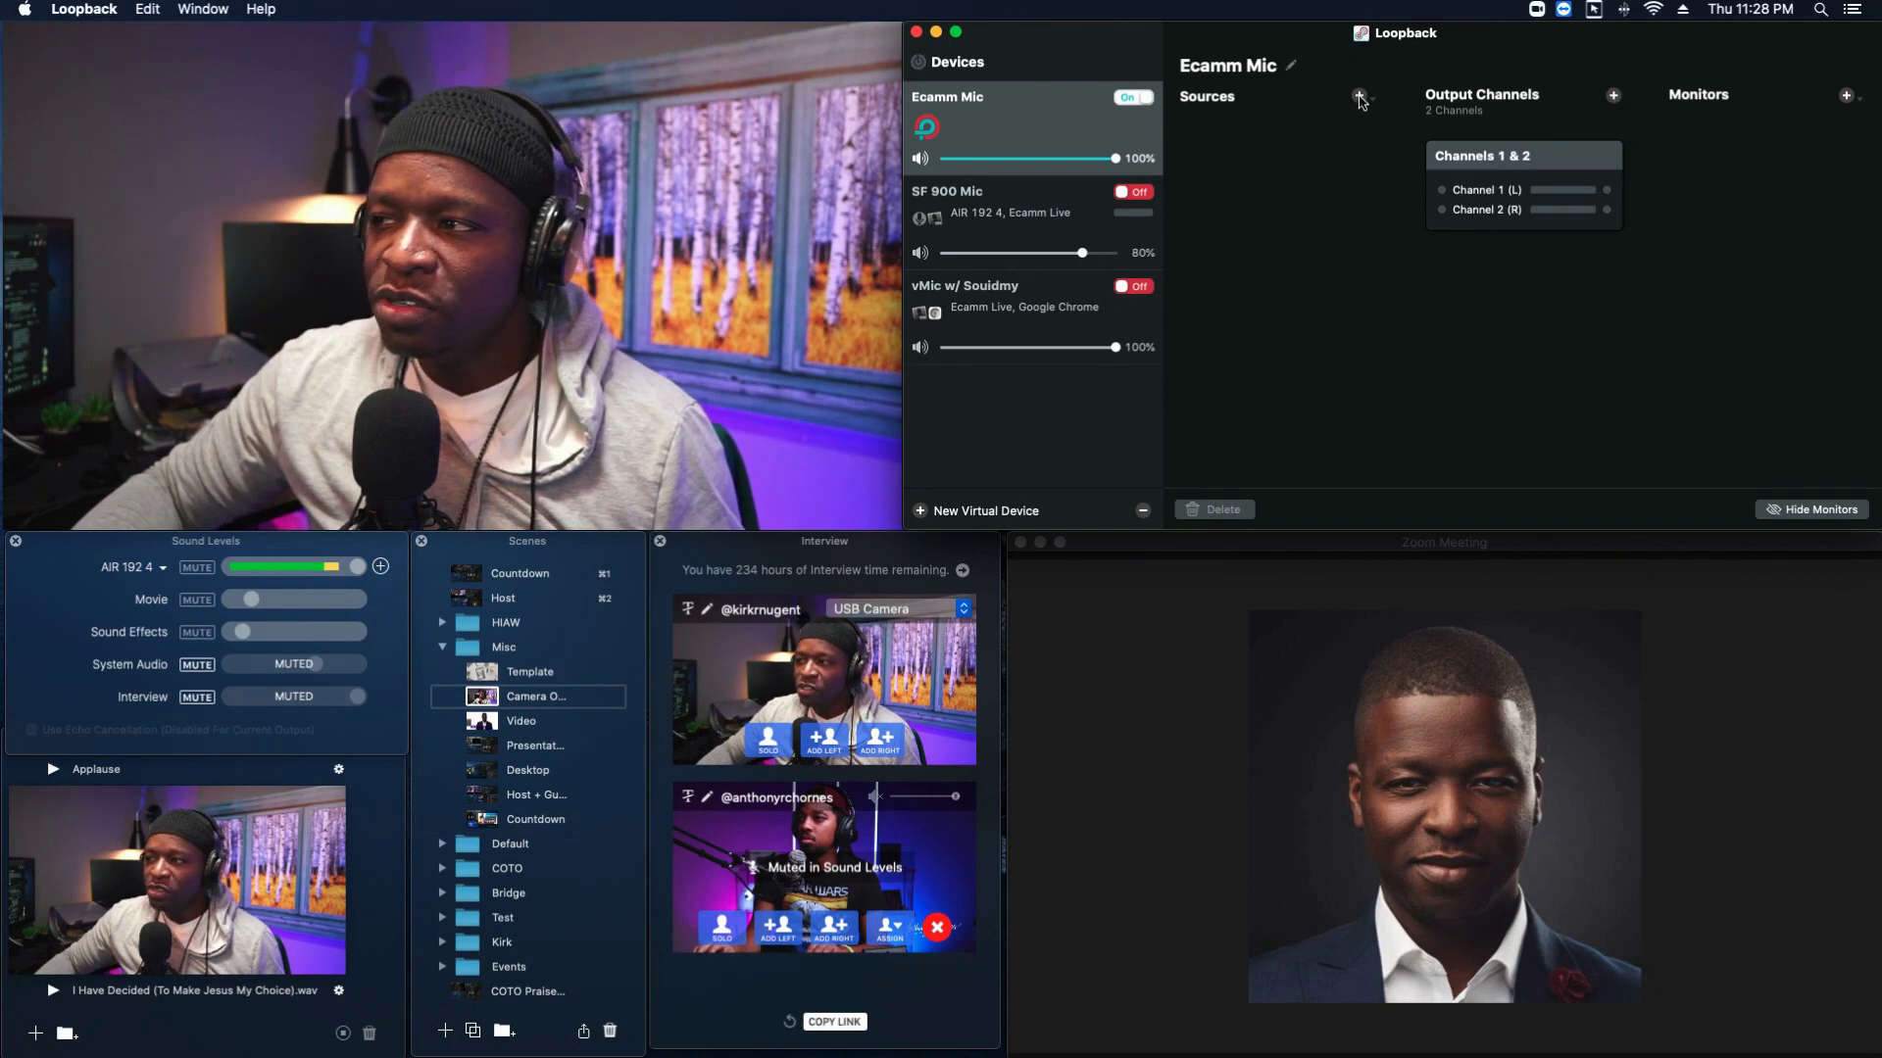
pyautogui.click(1359, 96)
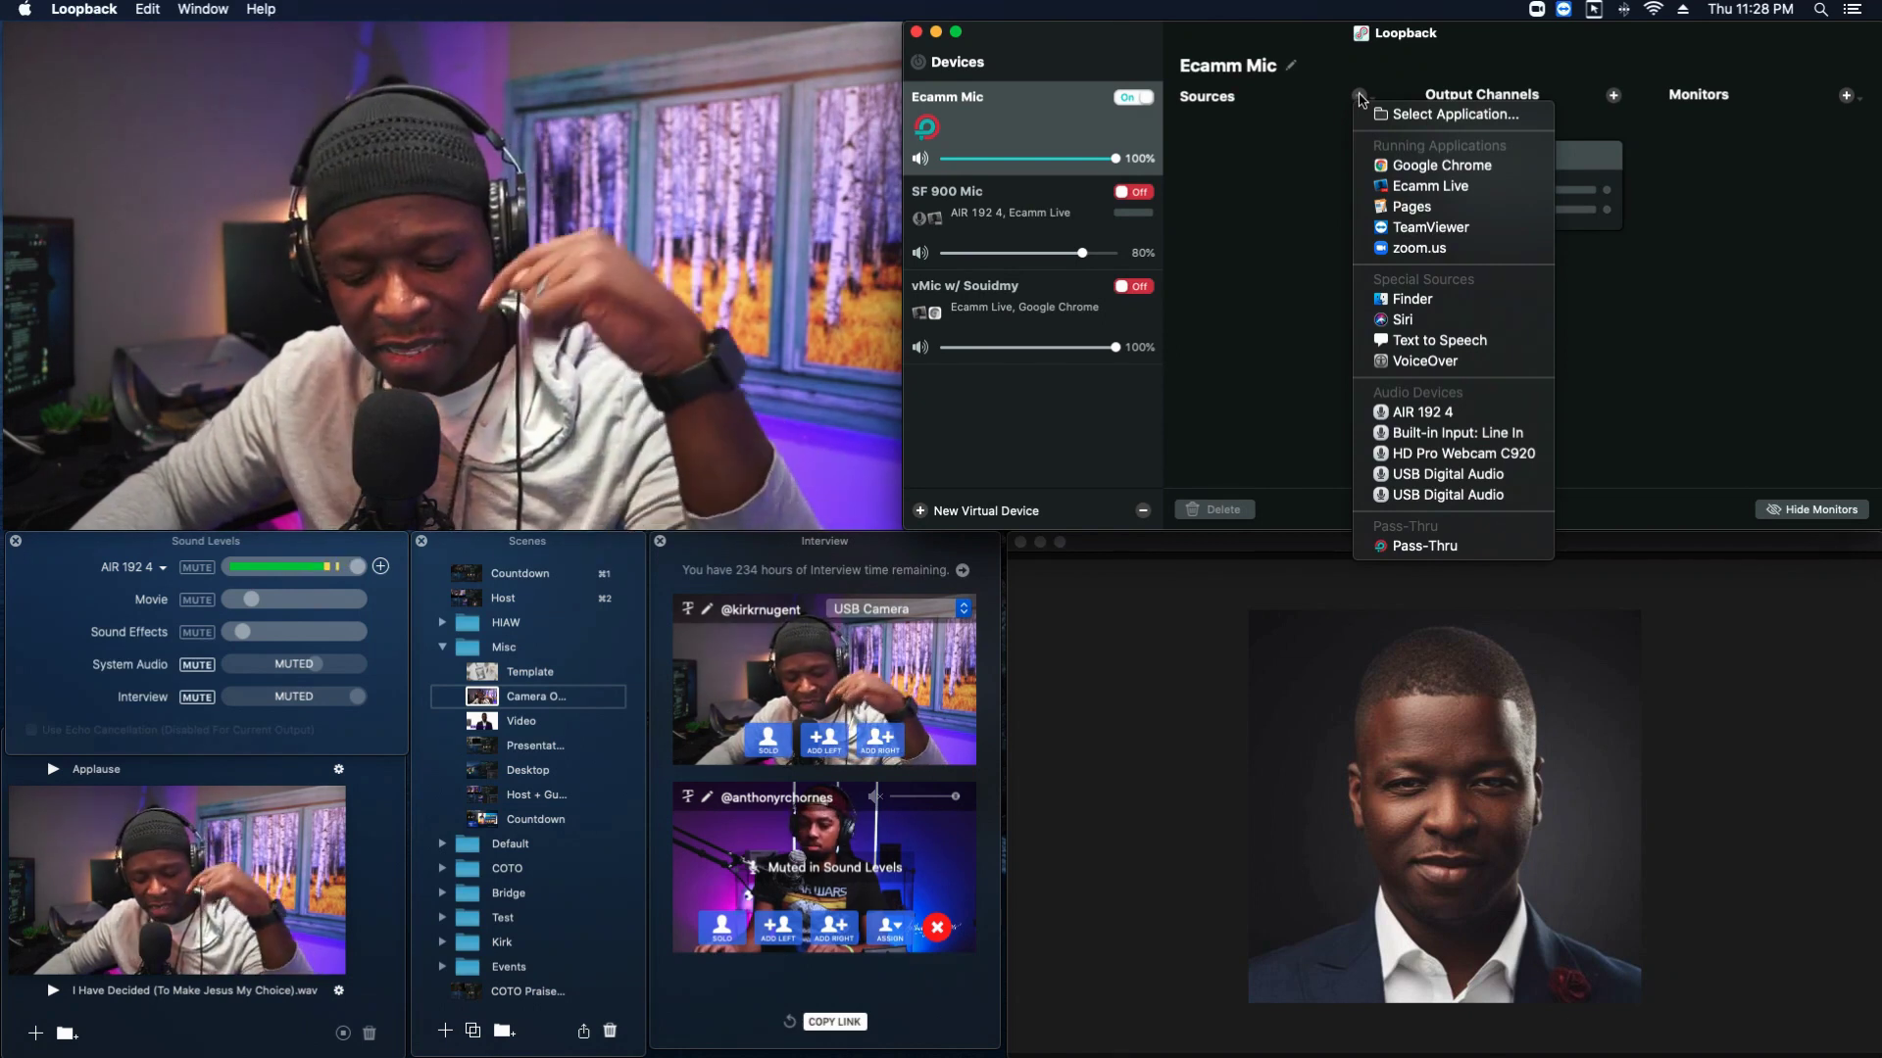
pyautogui.click(1407, 412)
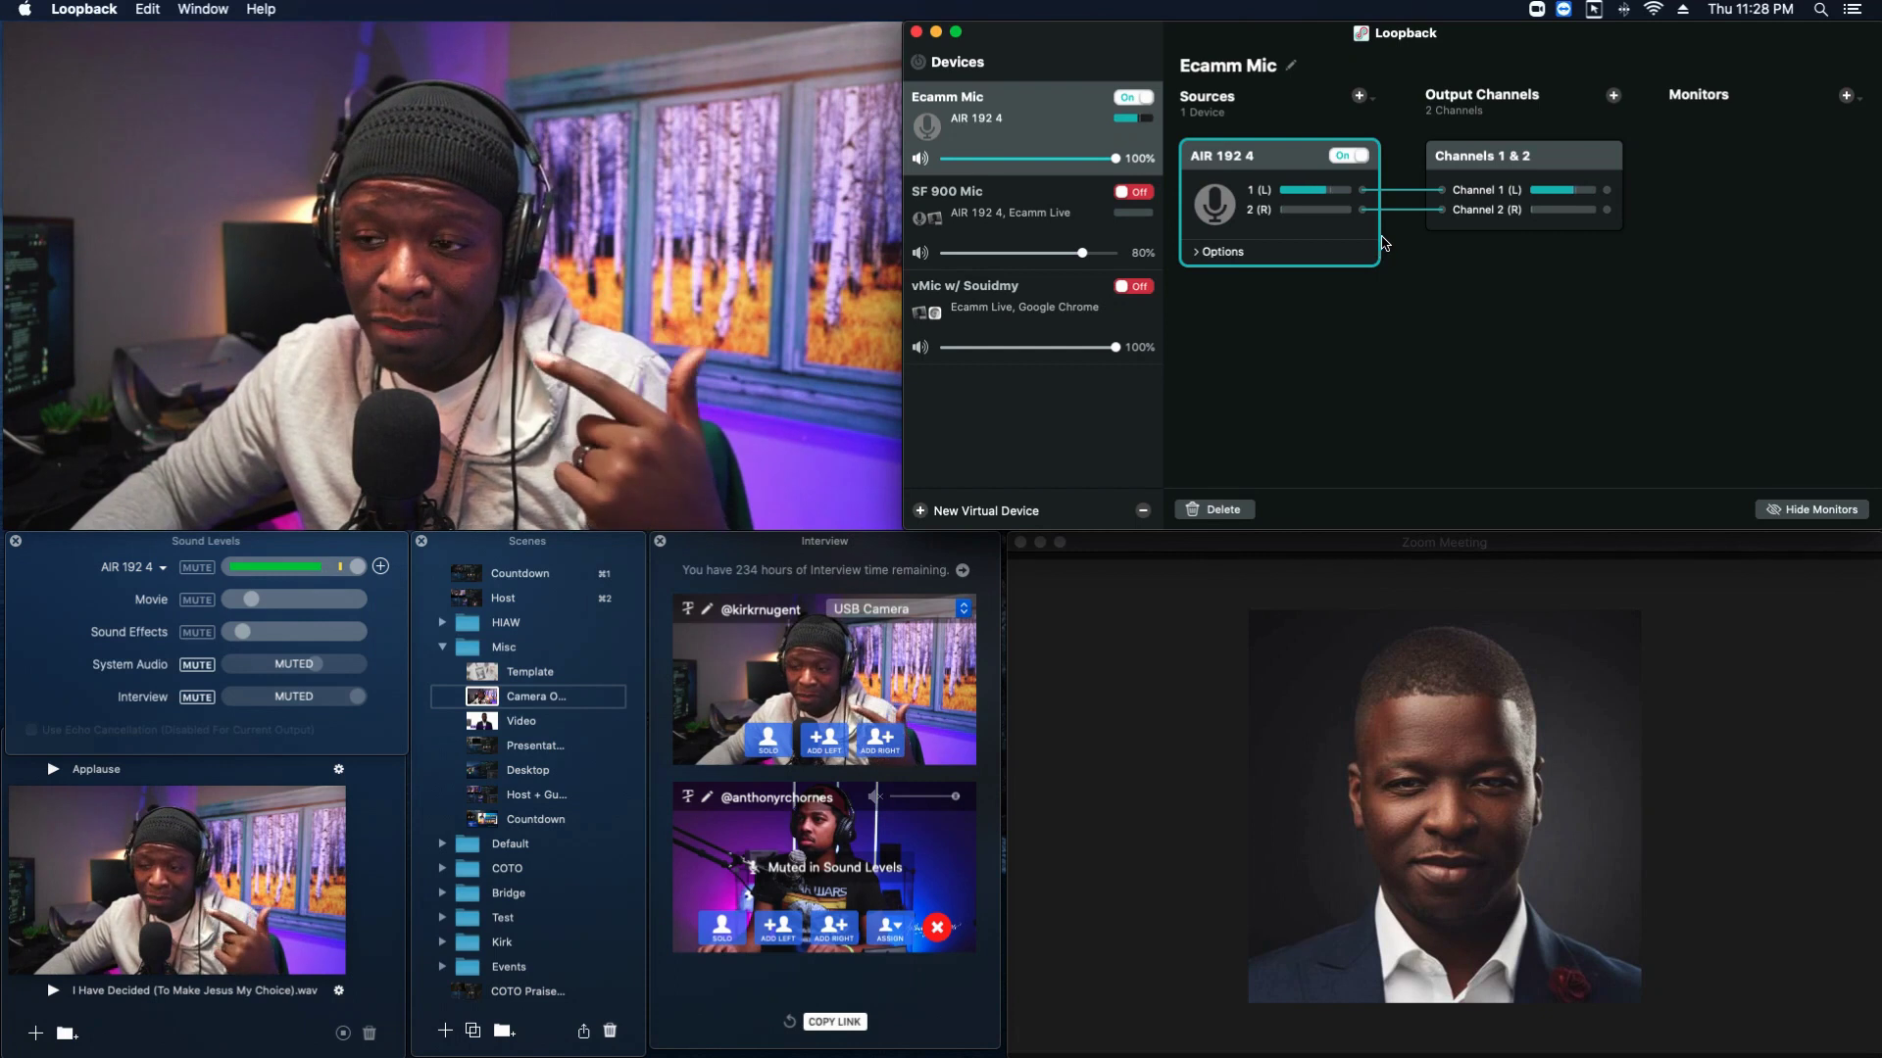
# - Route AIR 192 4's left input to Channel 2 (R) as well, and expand its options
pyautogui.moveTo(1364, 193); pyautogui.dragTo(1448, 220)
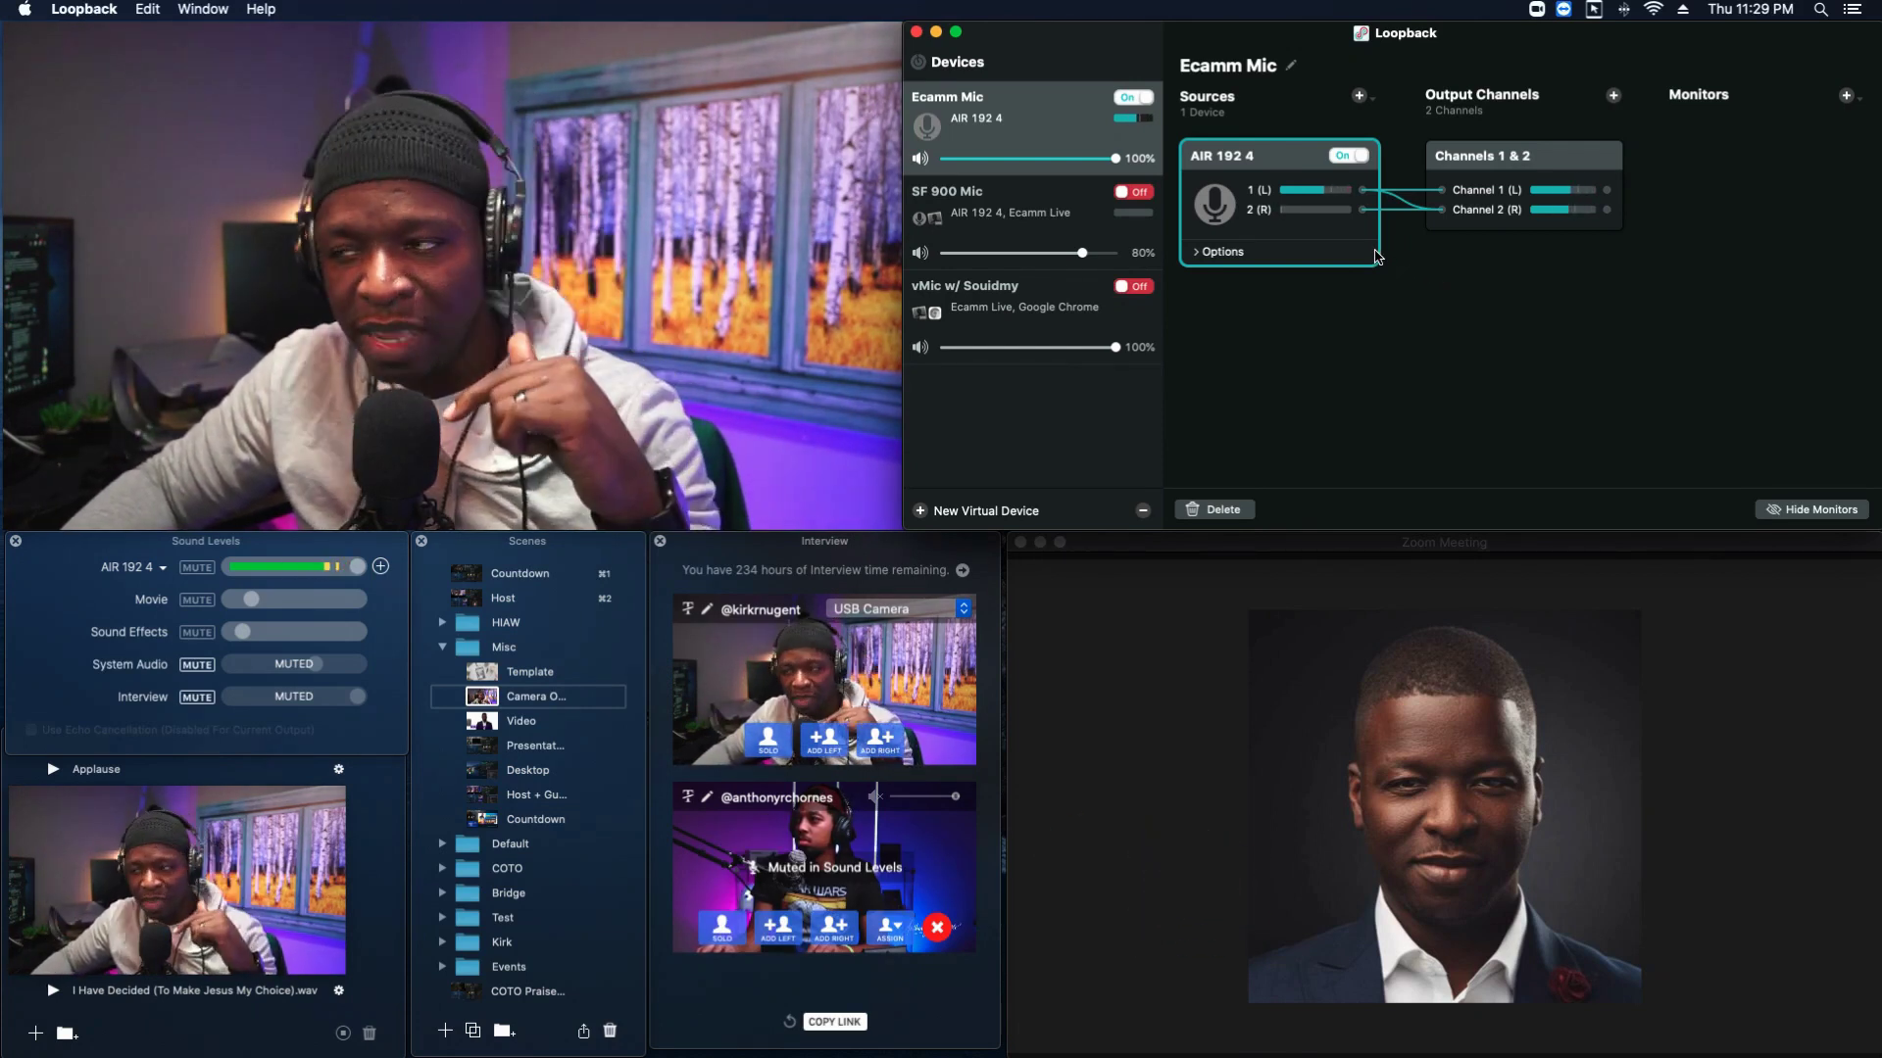
pyautogui.click(1195, 255)
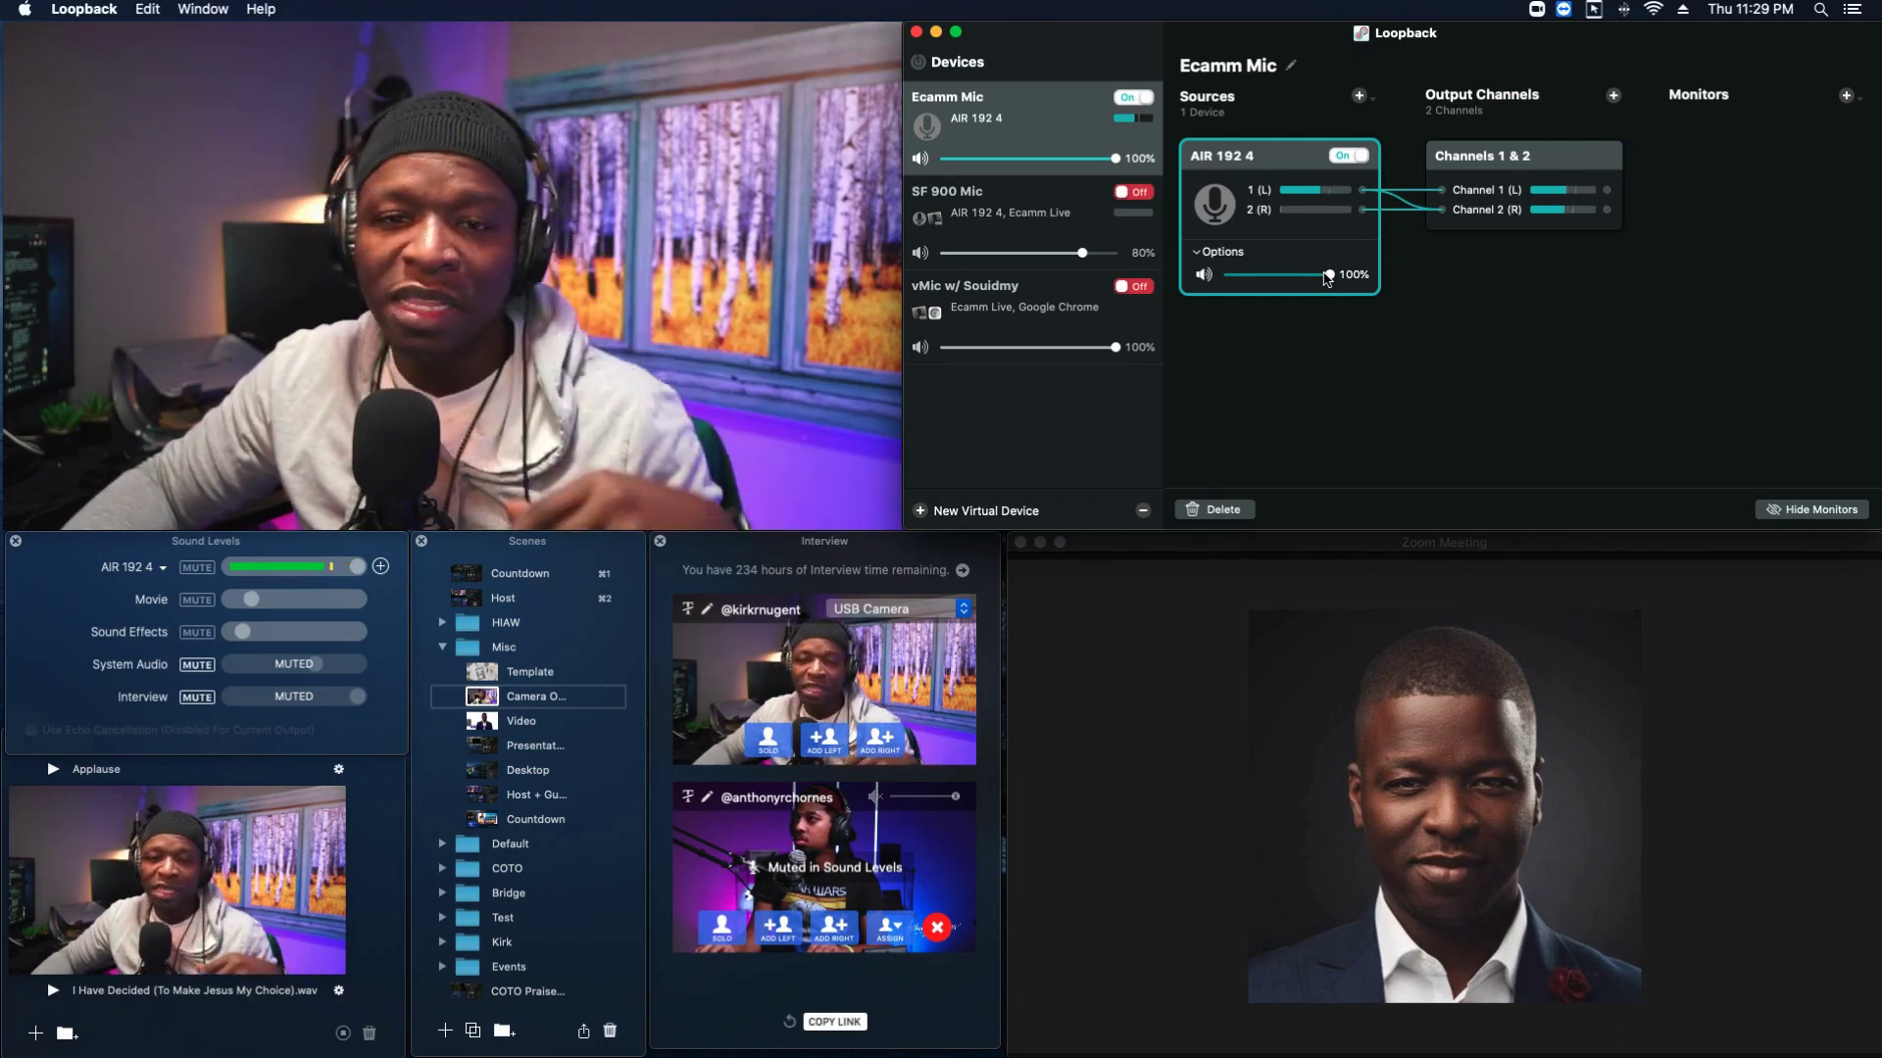
pyautogui.click(1359, 96)
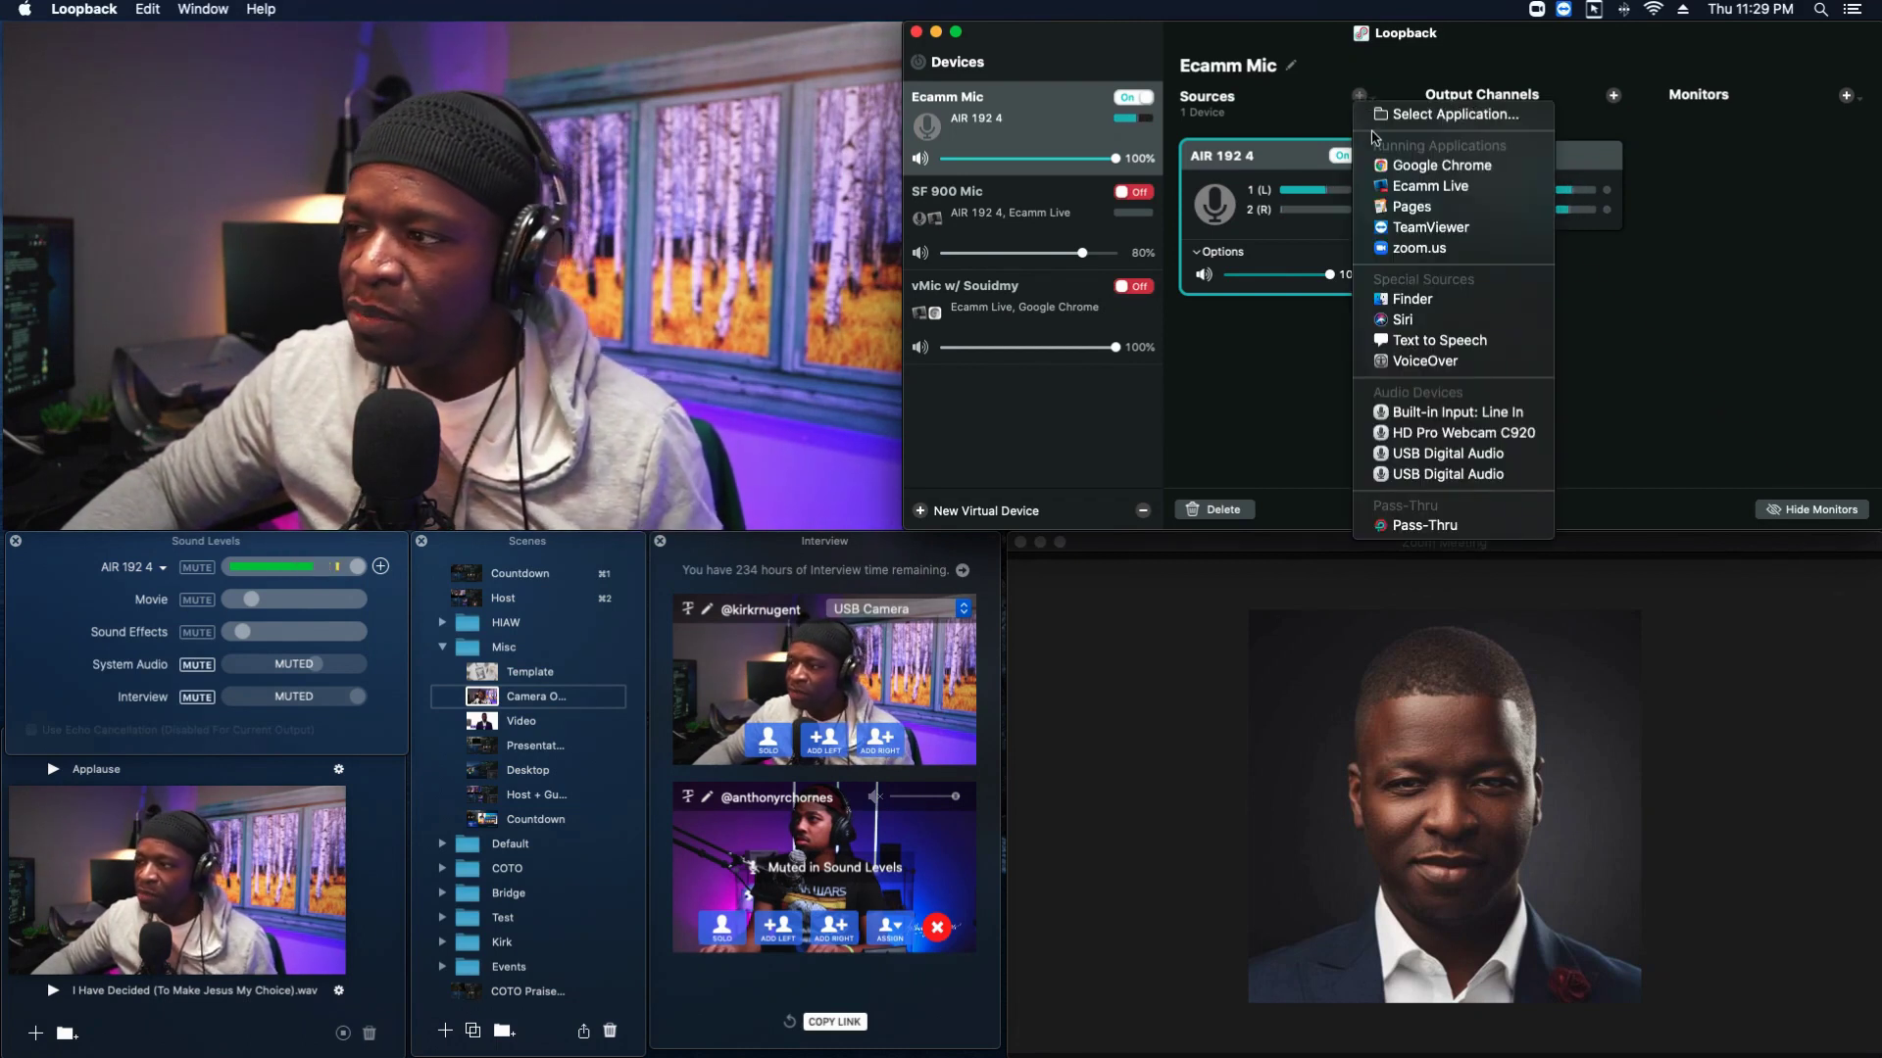
# - Add zoom.us as Ecamm Mic's second source and uncheck its 'Mute when capturing' option
pyautogui.click(1421, 249)
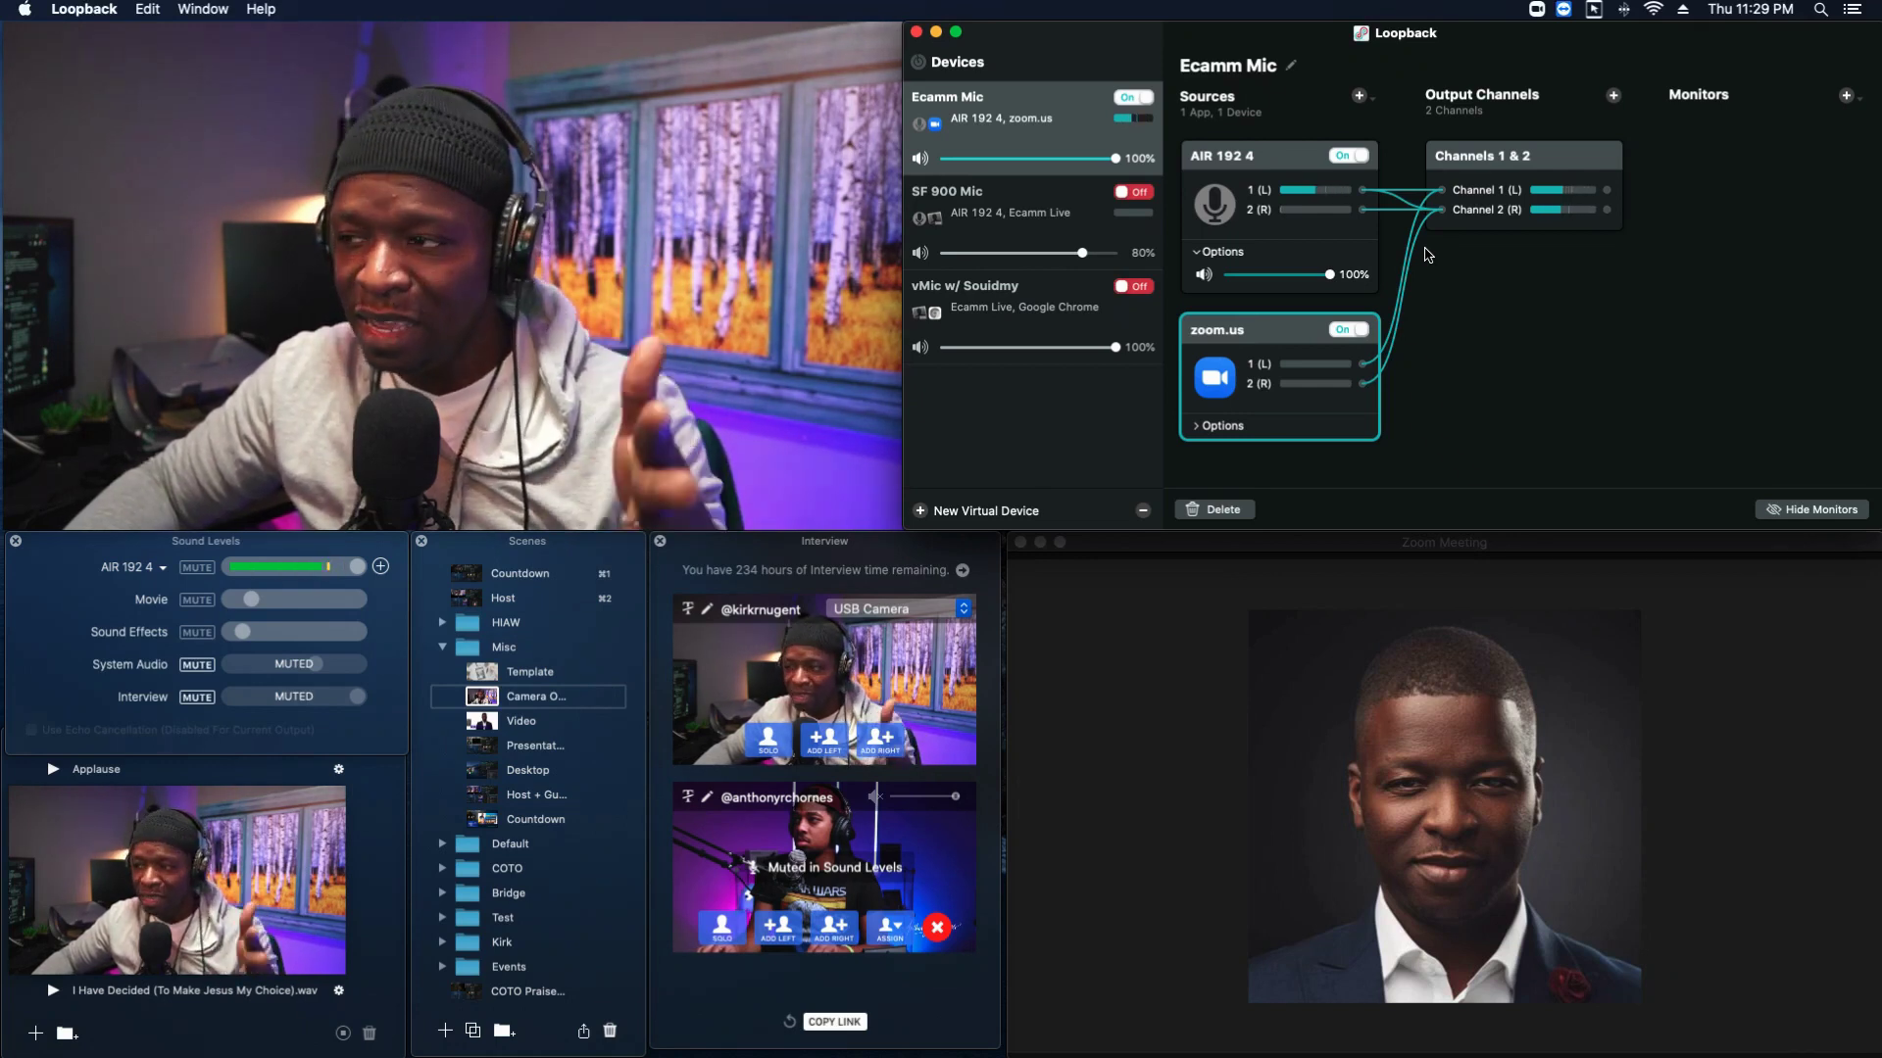
pyautogui.click(1198, 428)
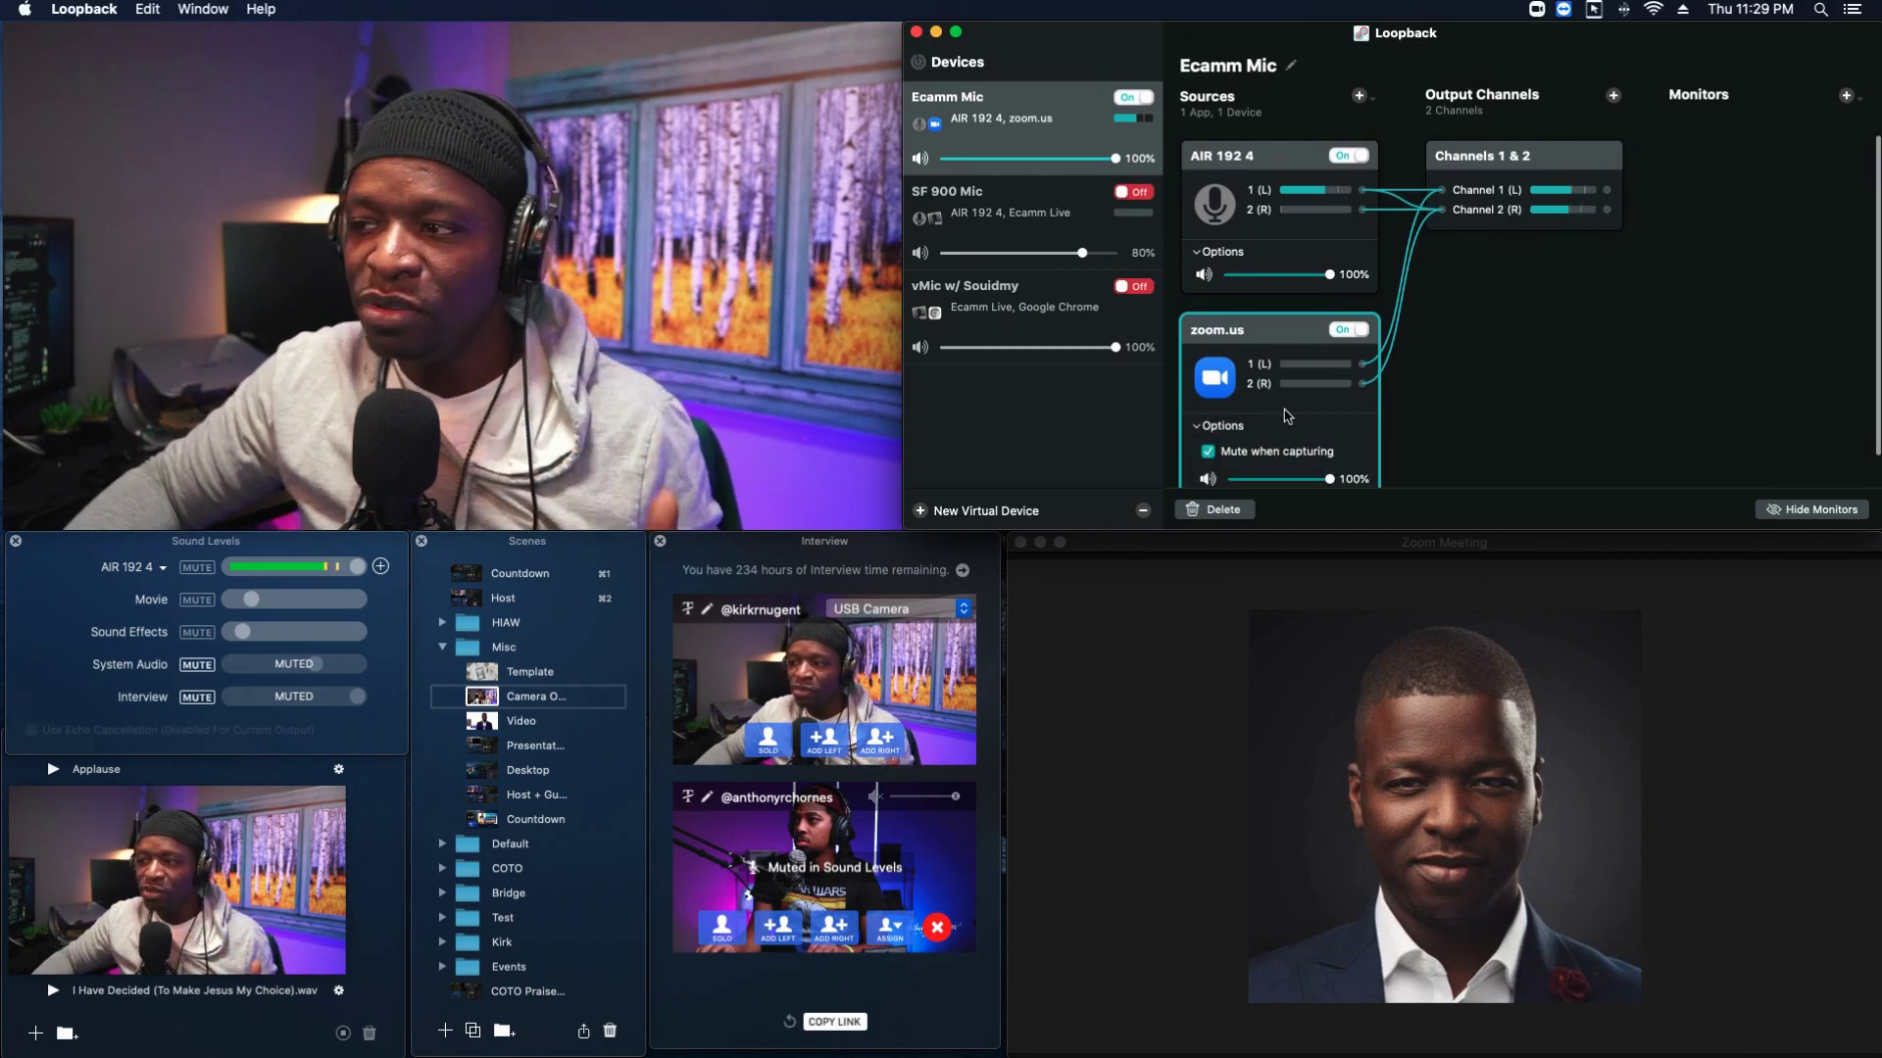
pyautogui.scroll(-1, 1274, 416)
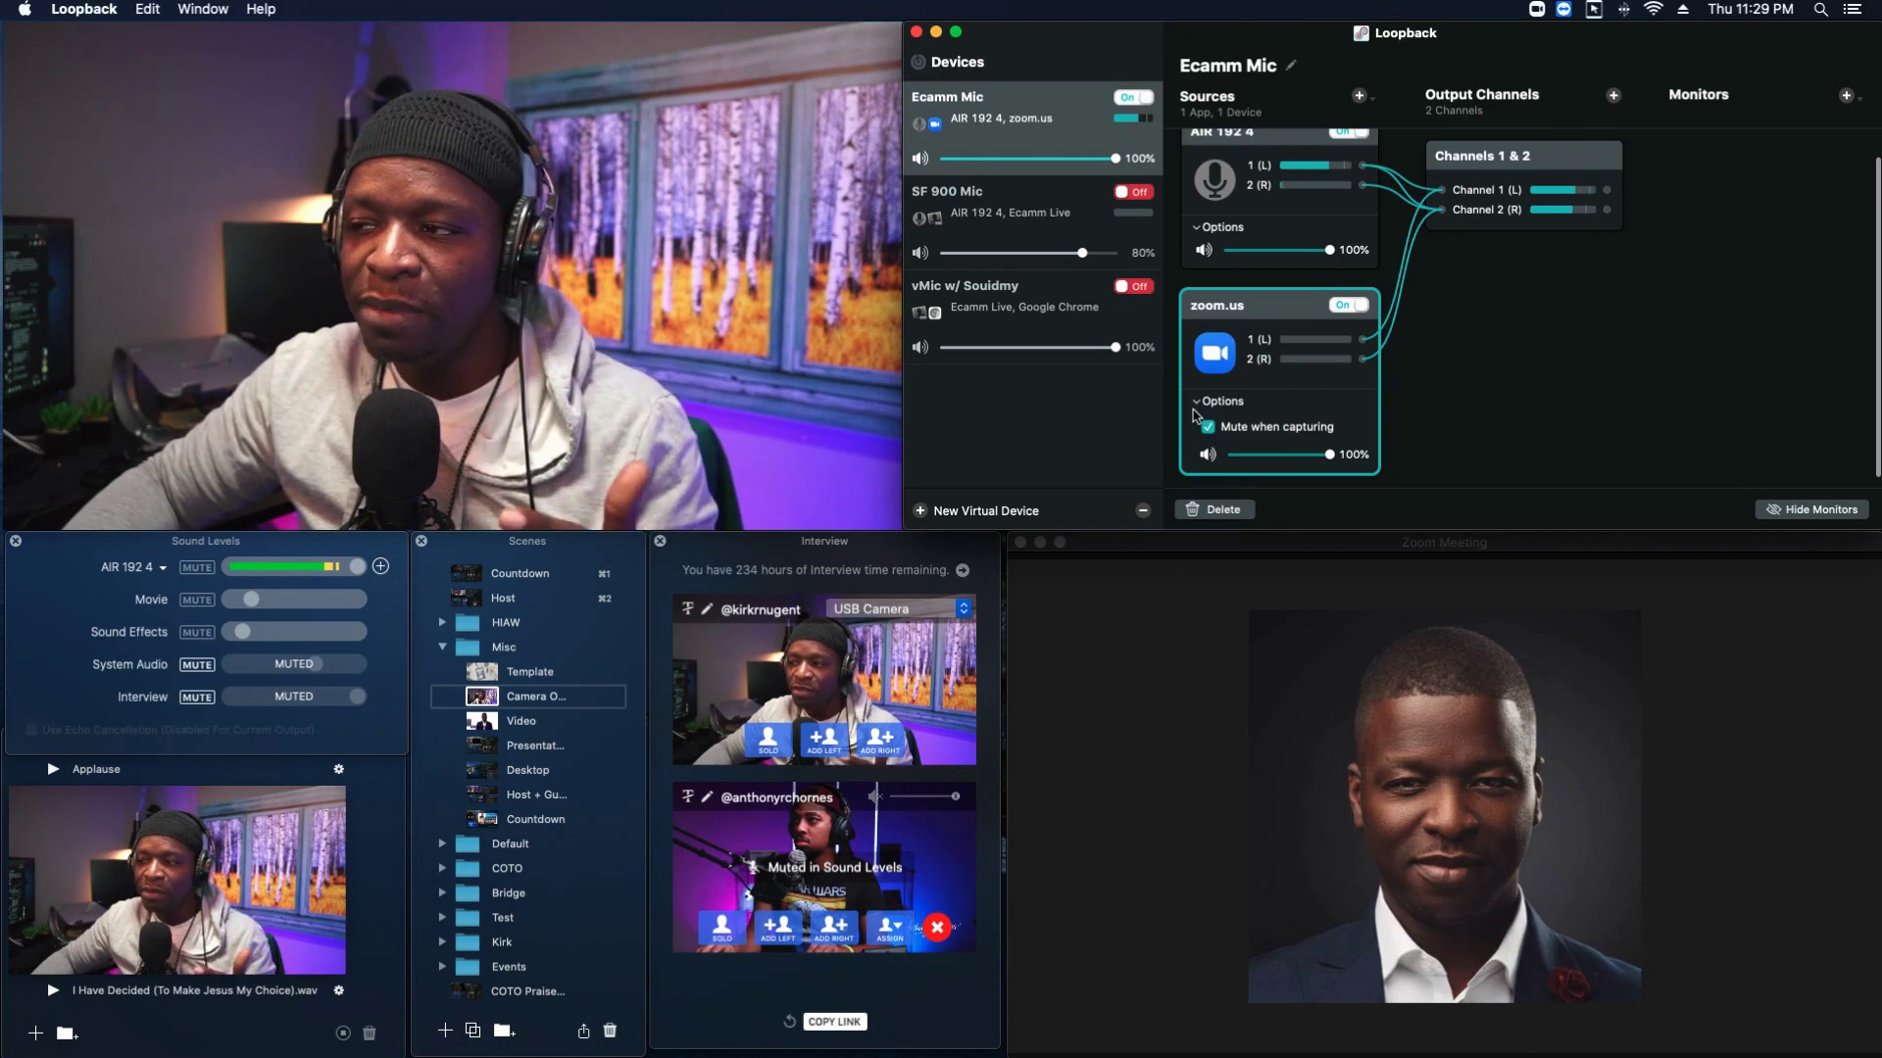
pyautogui.click(1197, 403)
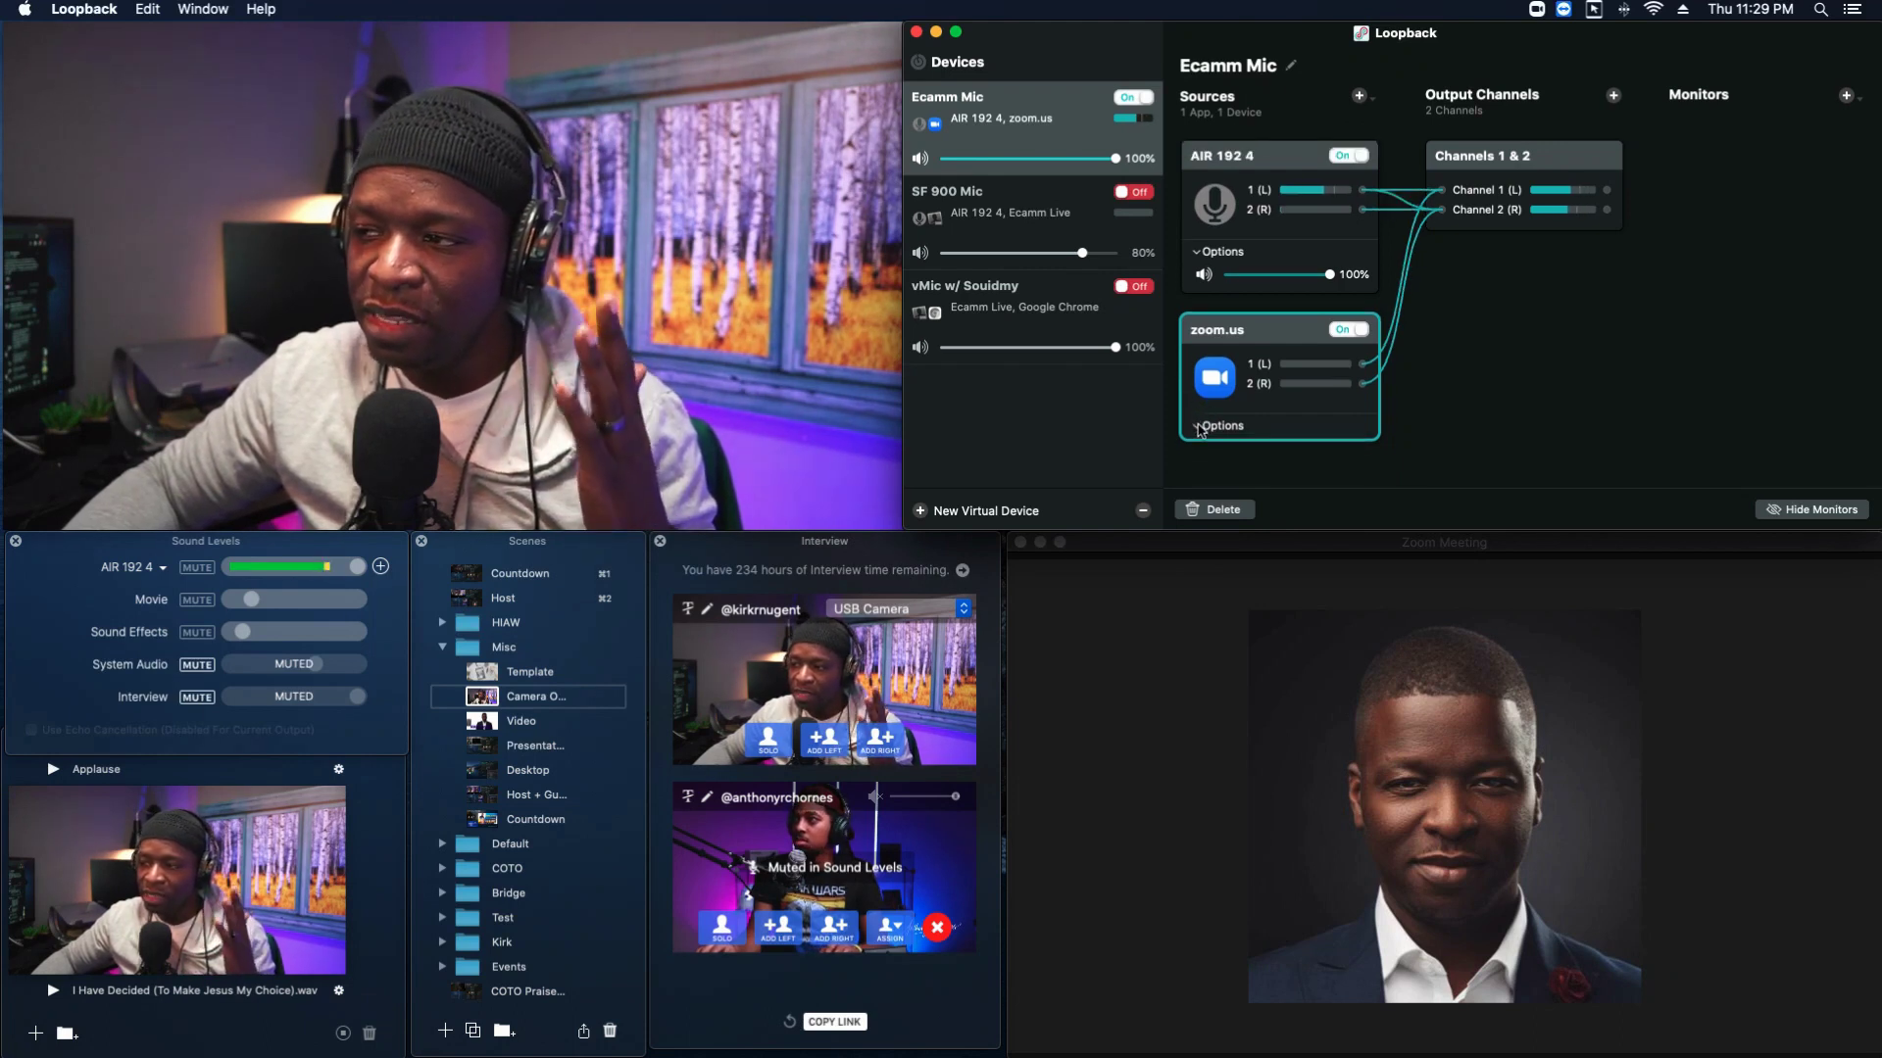
pyautogui.click(1199, 429)
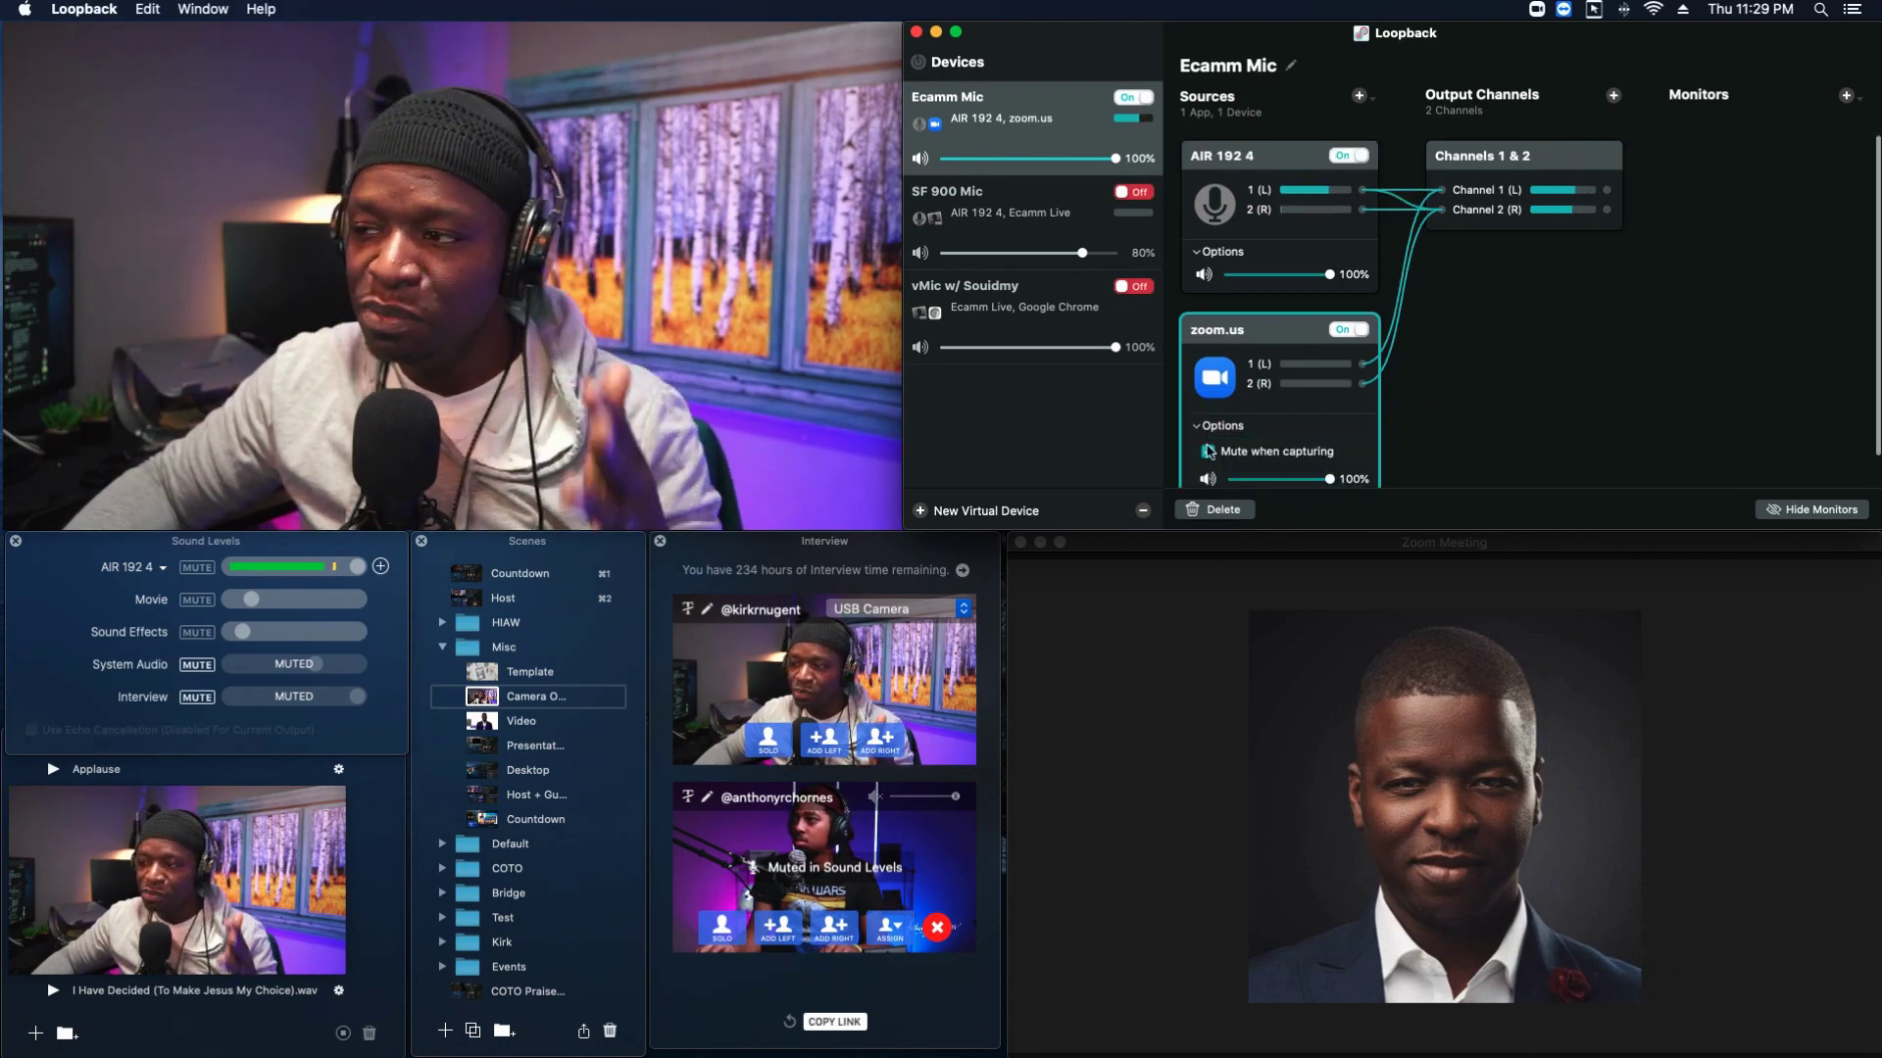
pyautogui.click(1207, 453)
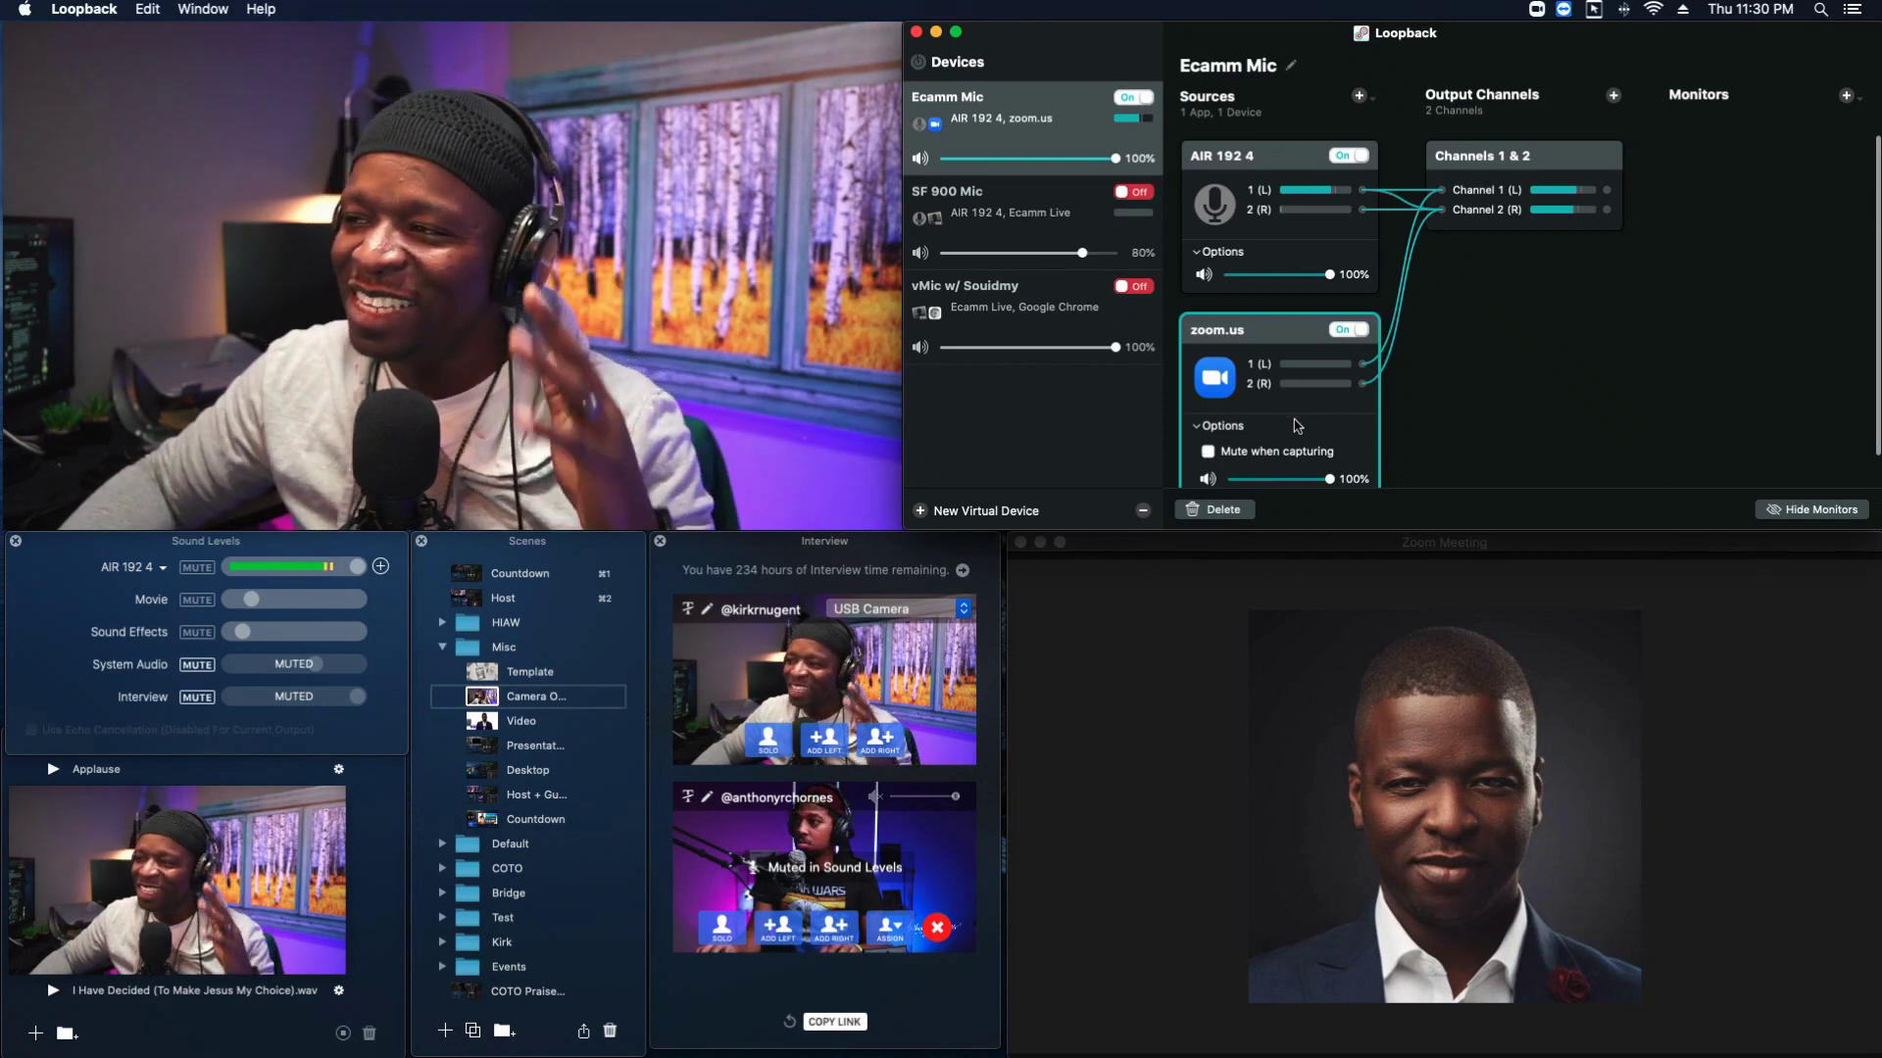
pyautogui.scroll(-2, 1323, 412)
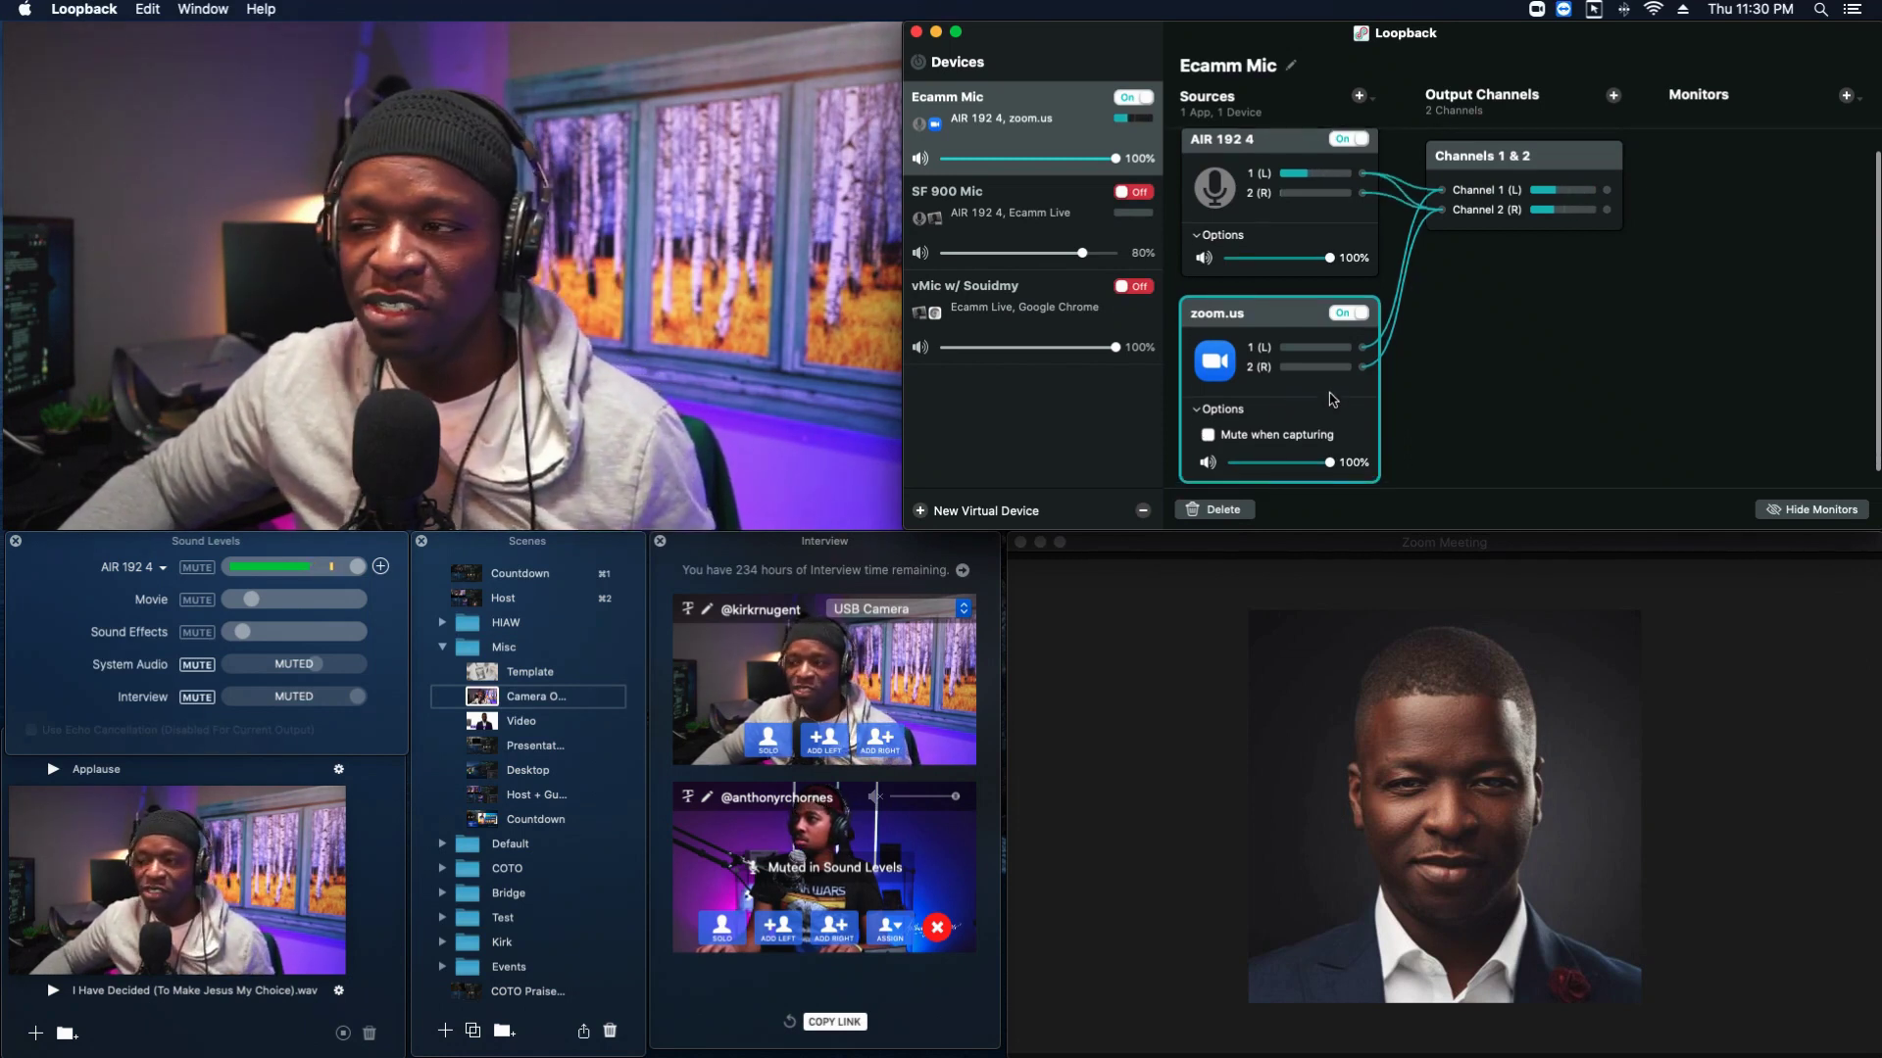
pyautogui.scroll(2, 1333, 399)
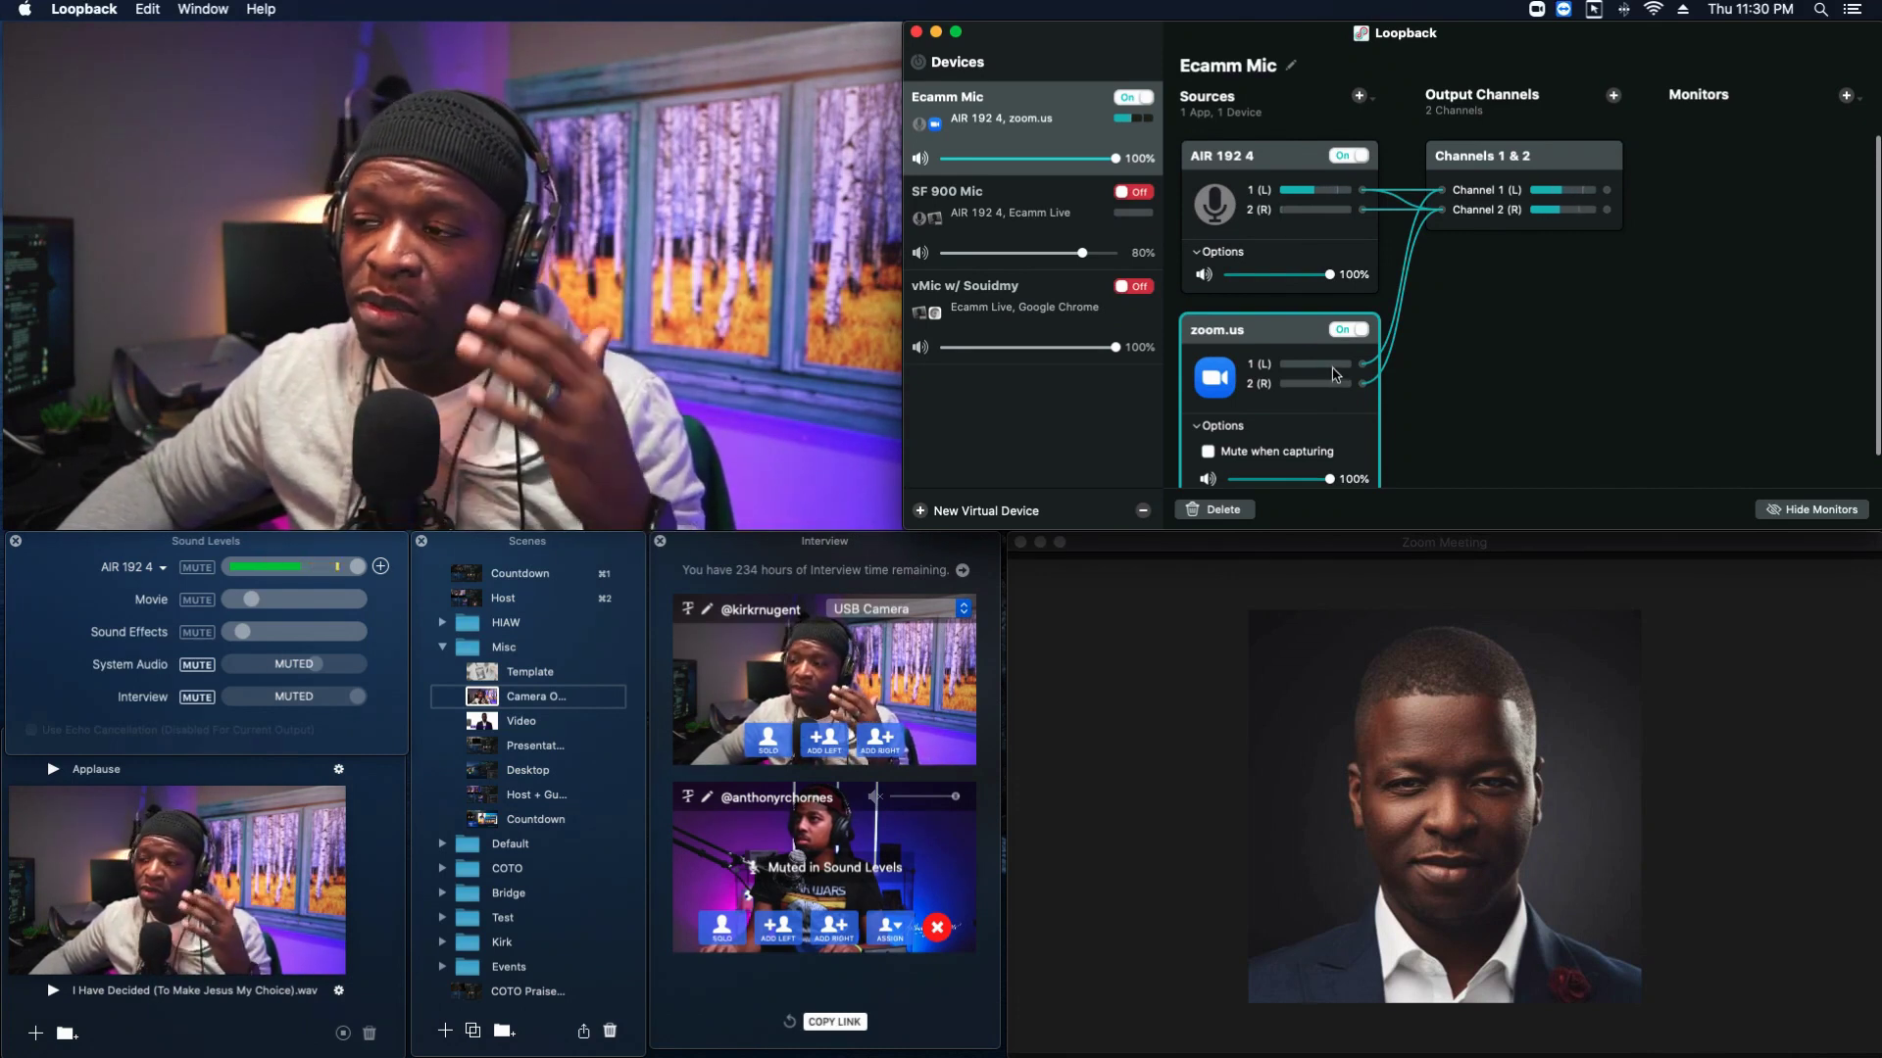
pyautogui.scroll(-1, 1329, 372)
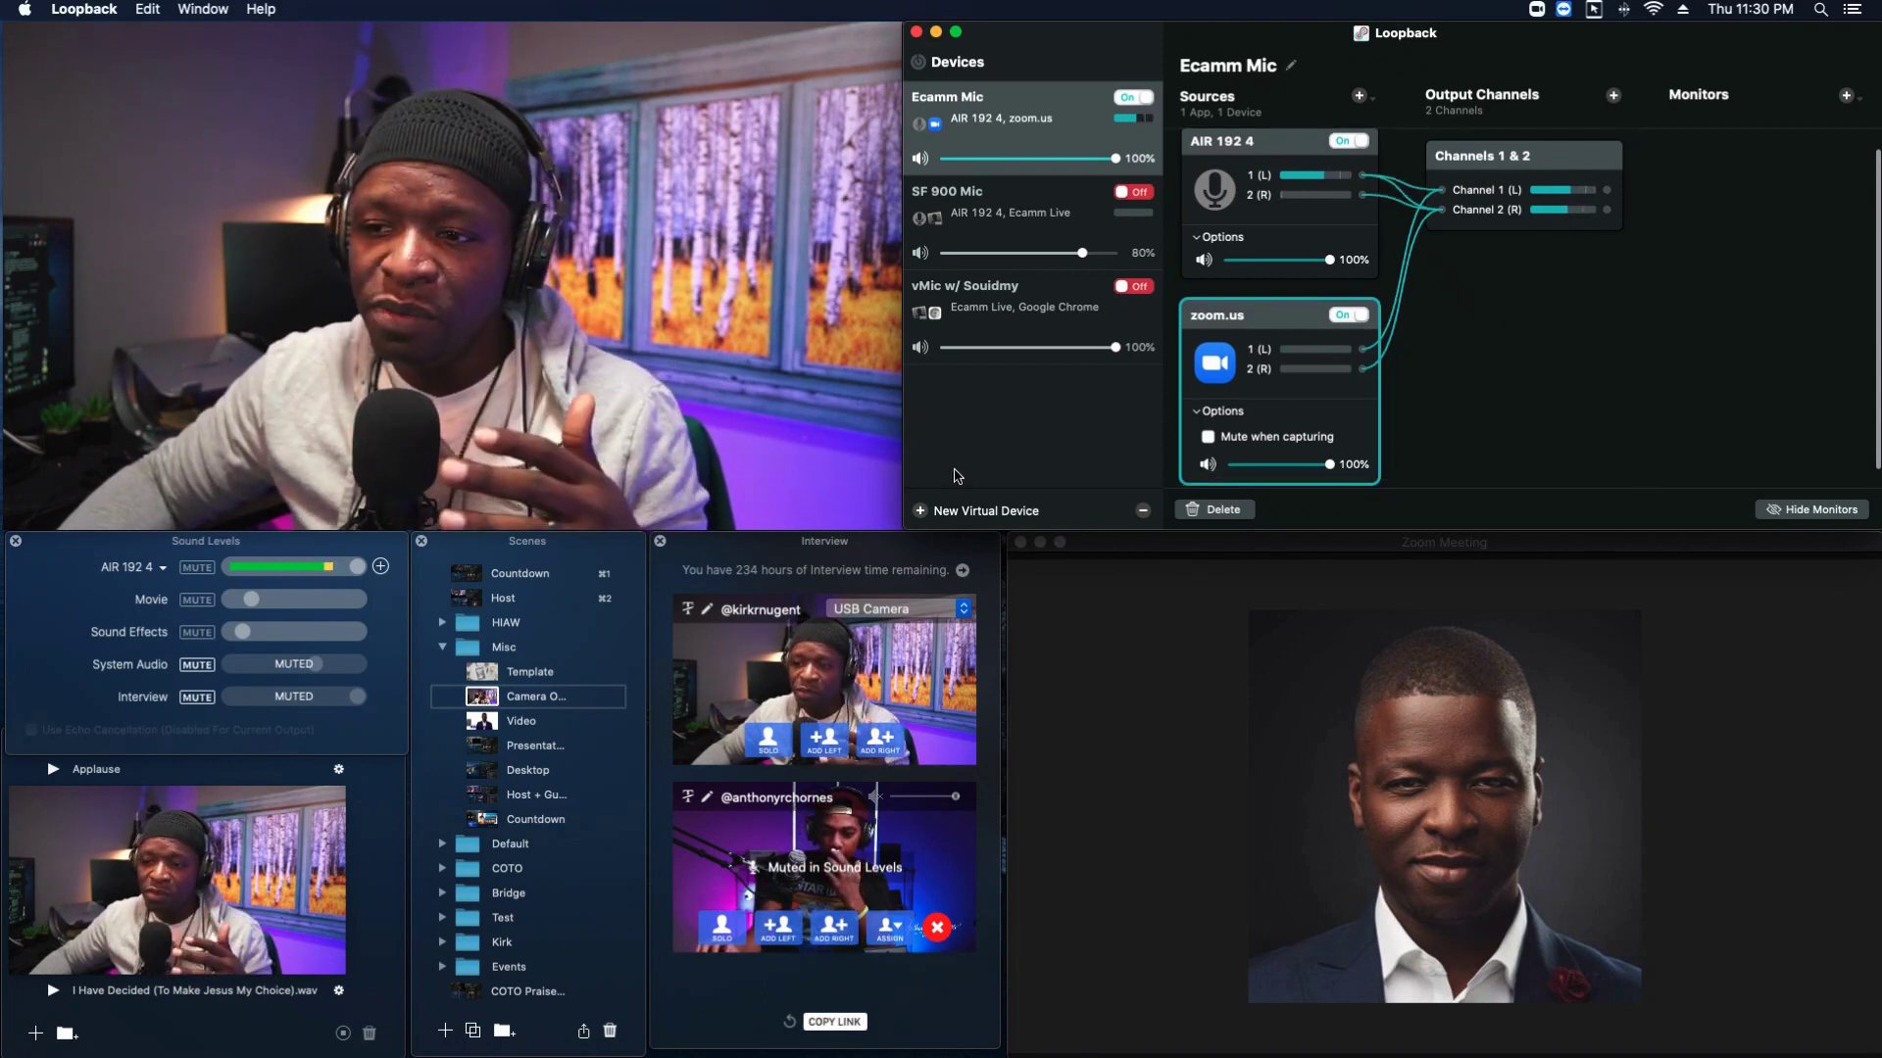
# - Create a new virtual device named 'Zoom Mic'
pyautogui.click(920, 511)
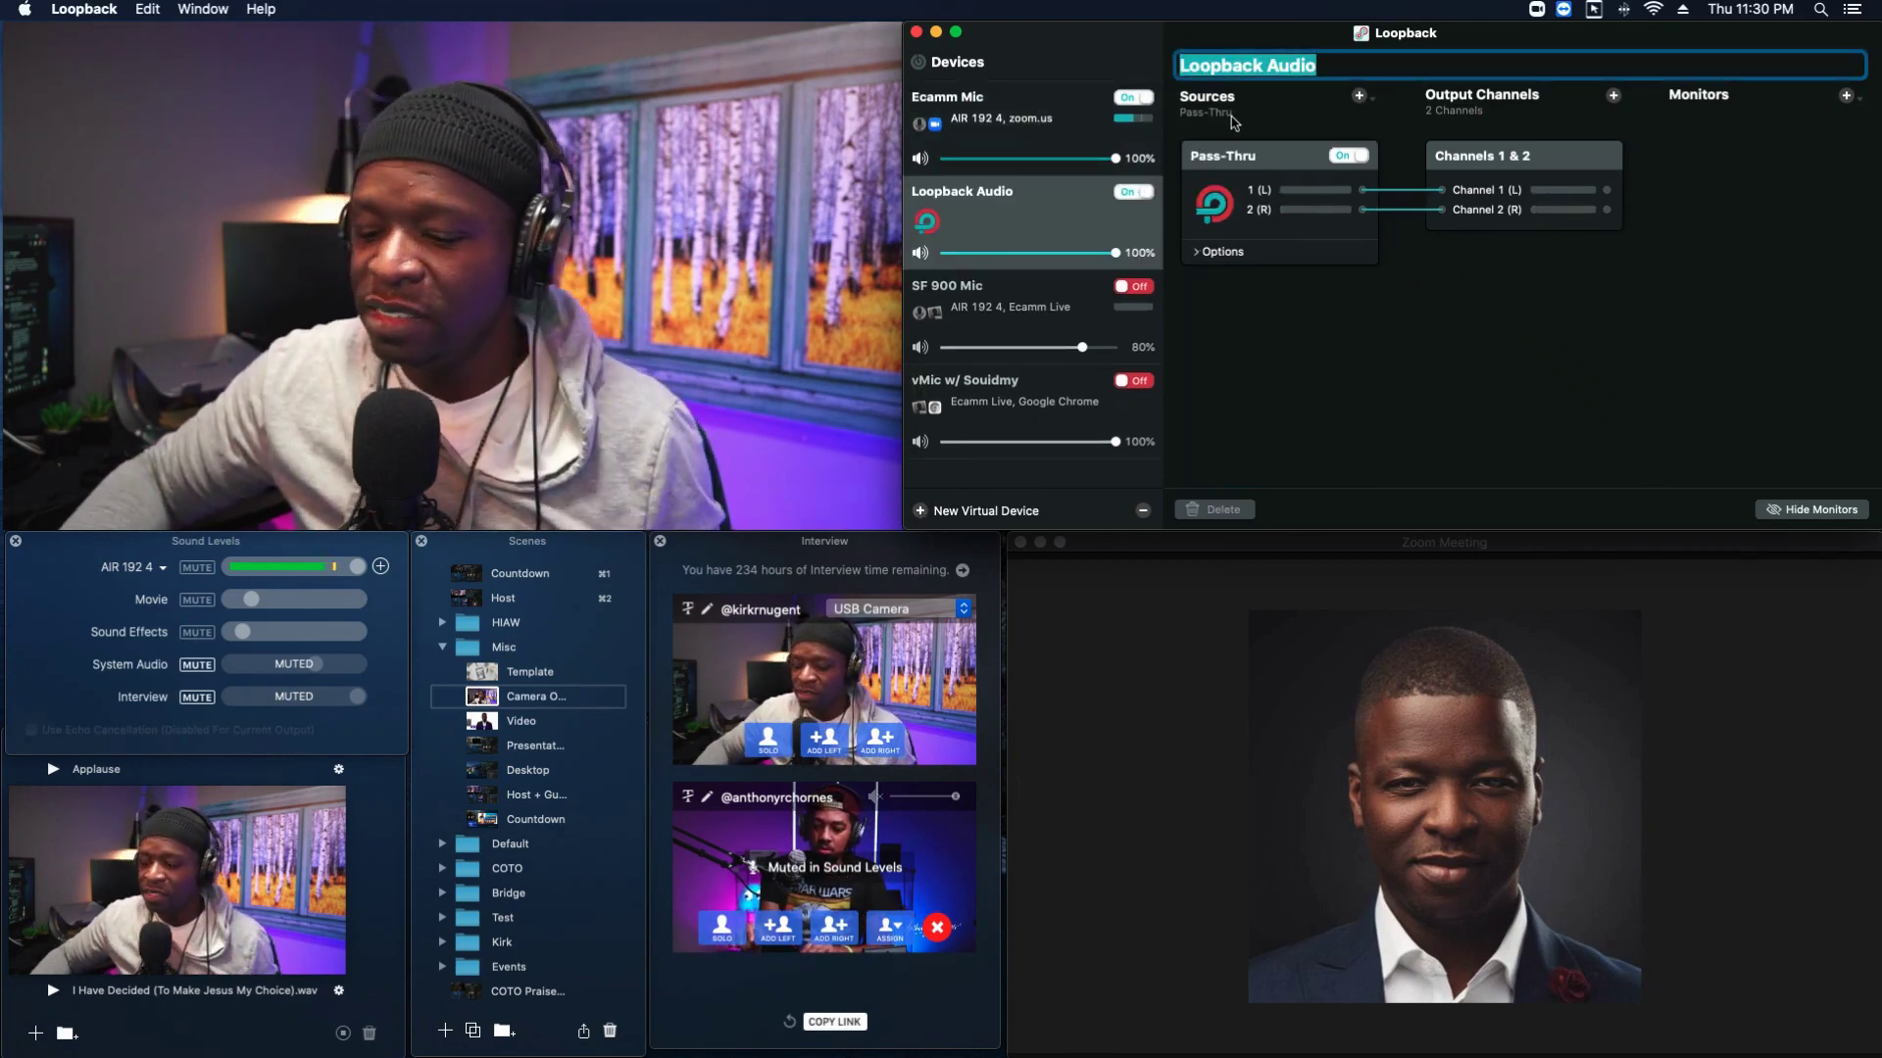
pyautogui.write('Zoom M')
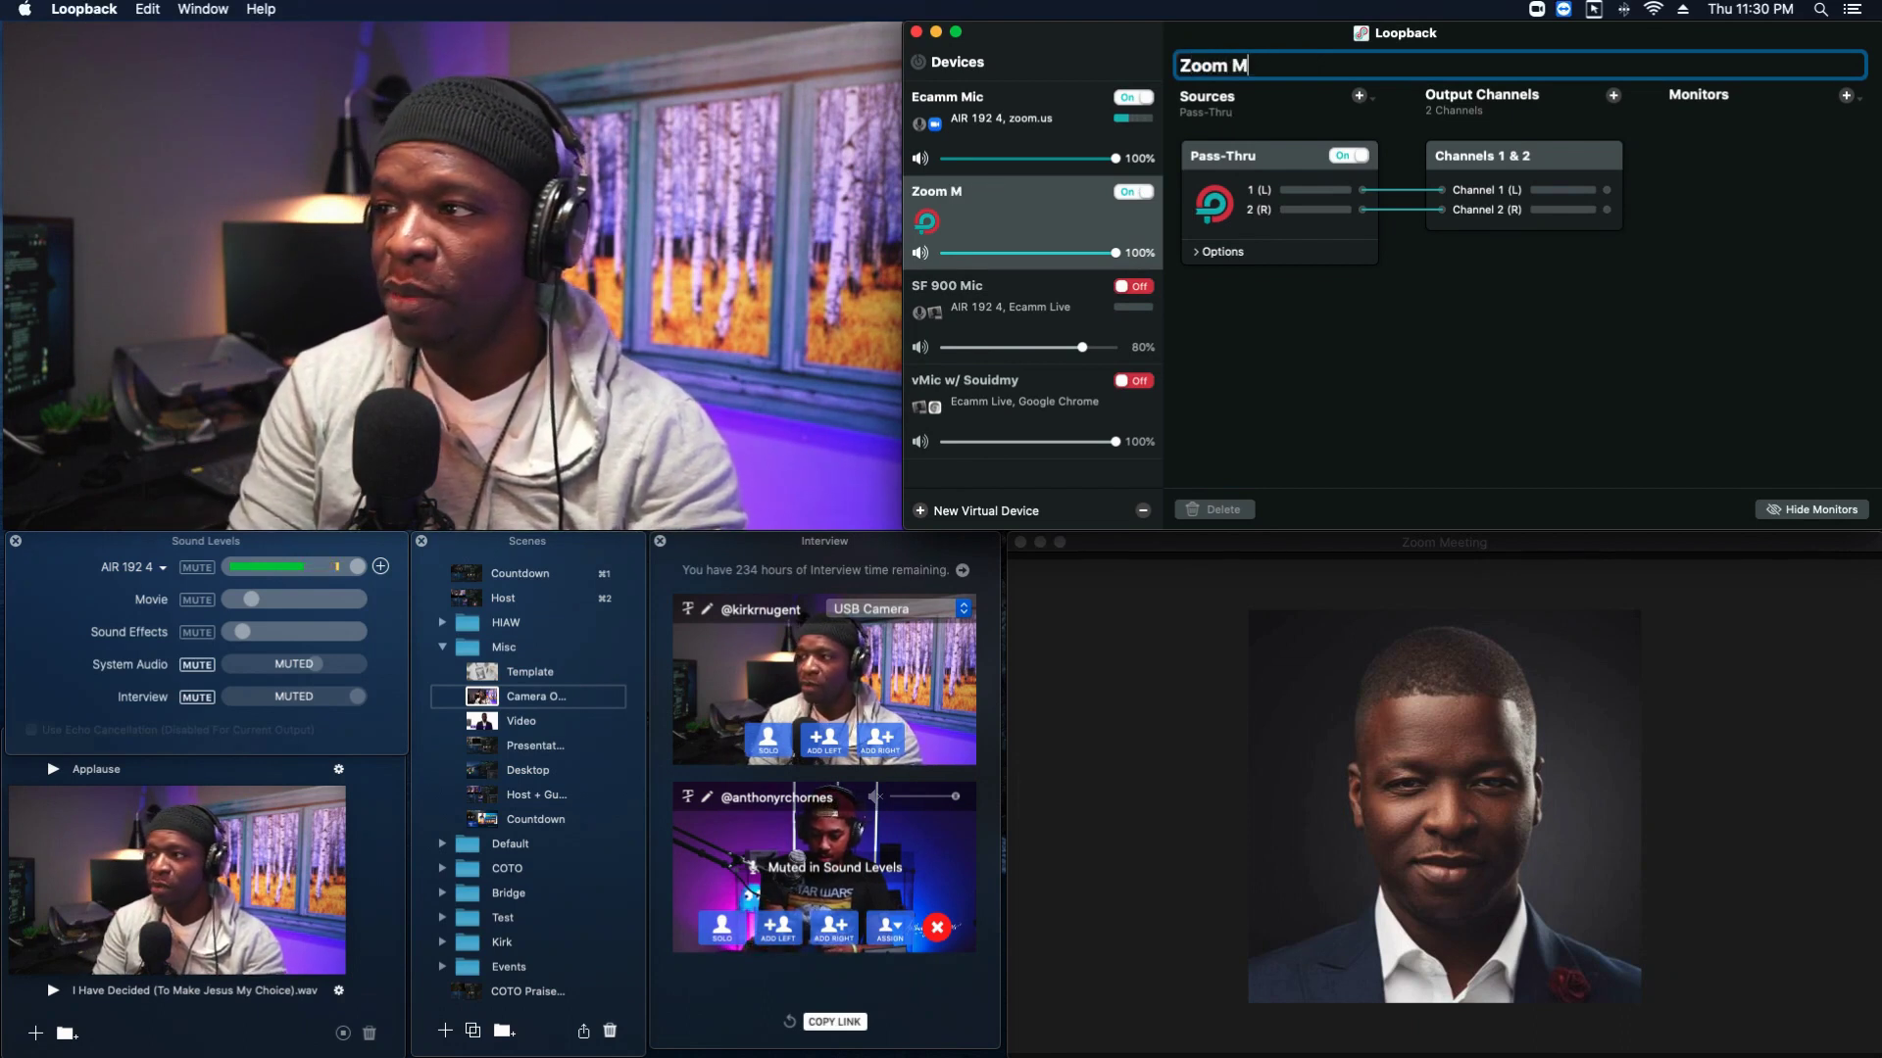
pyautogui.write('ic')
pyautogui.press('Return')
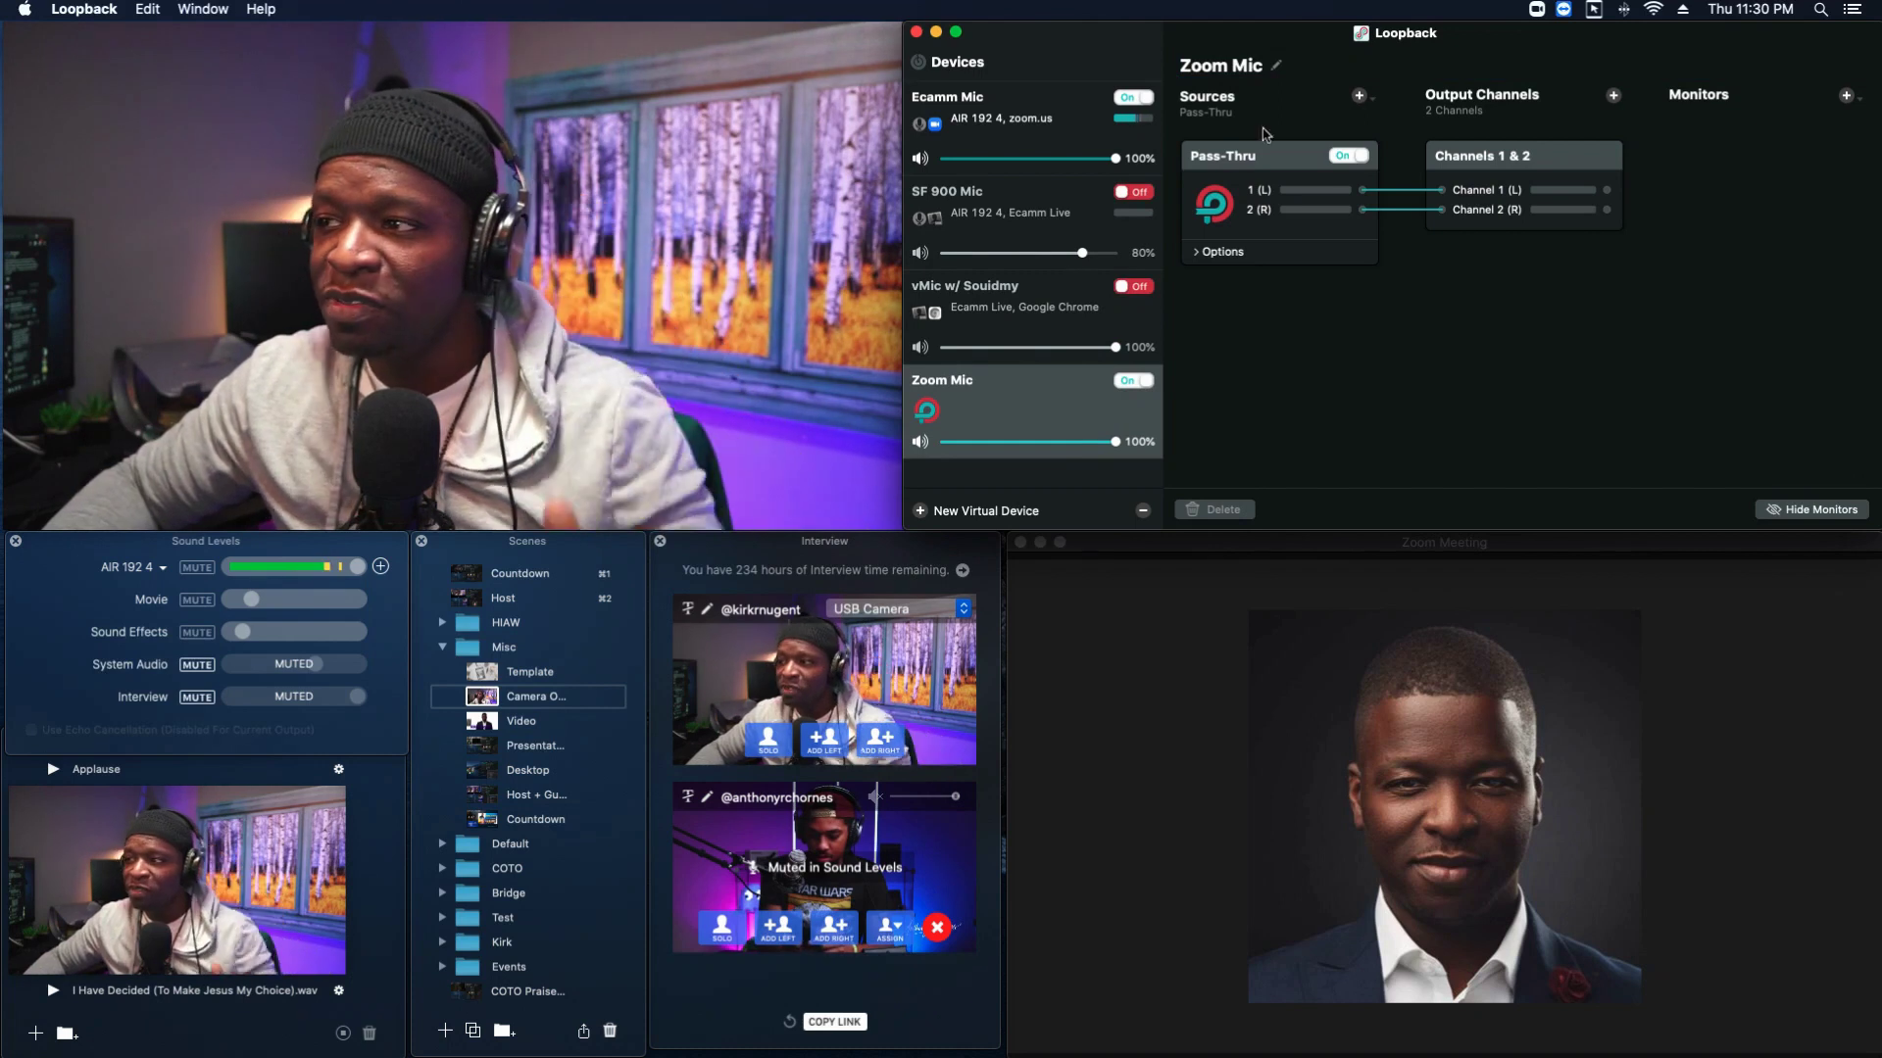
# - Delete Zoom Mic's default Pass-Thru source
pyautogui.click(1285, 161)
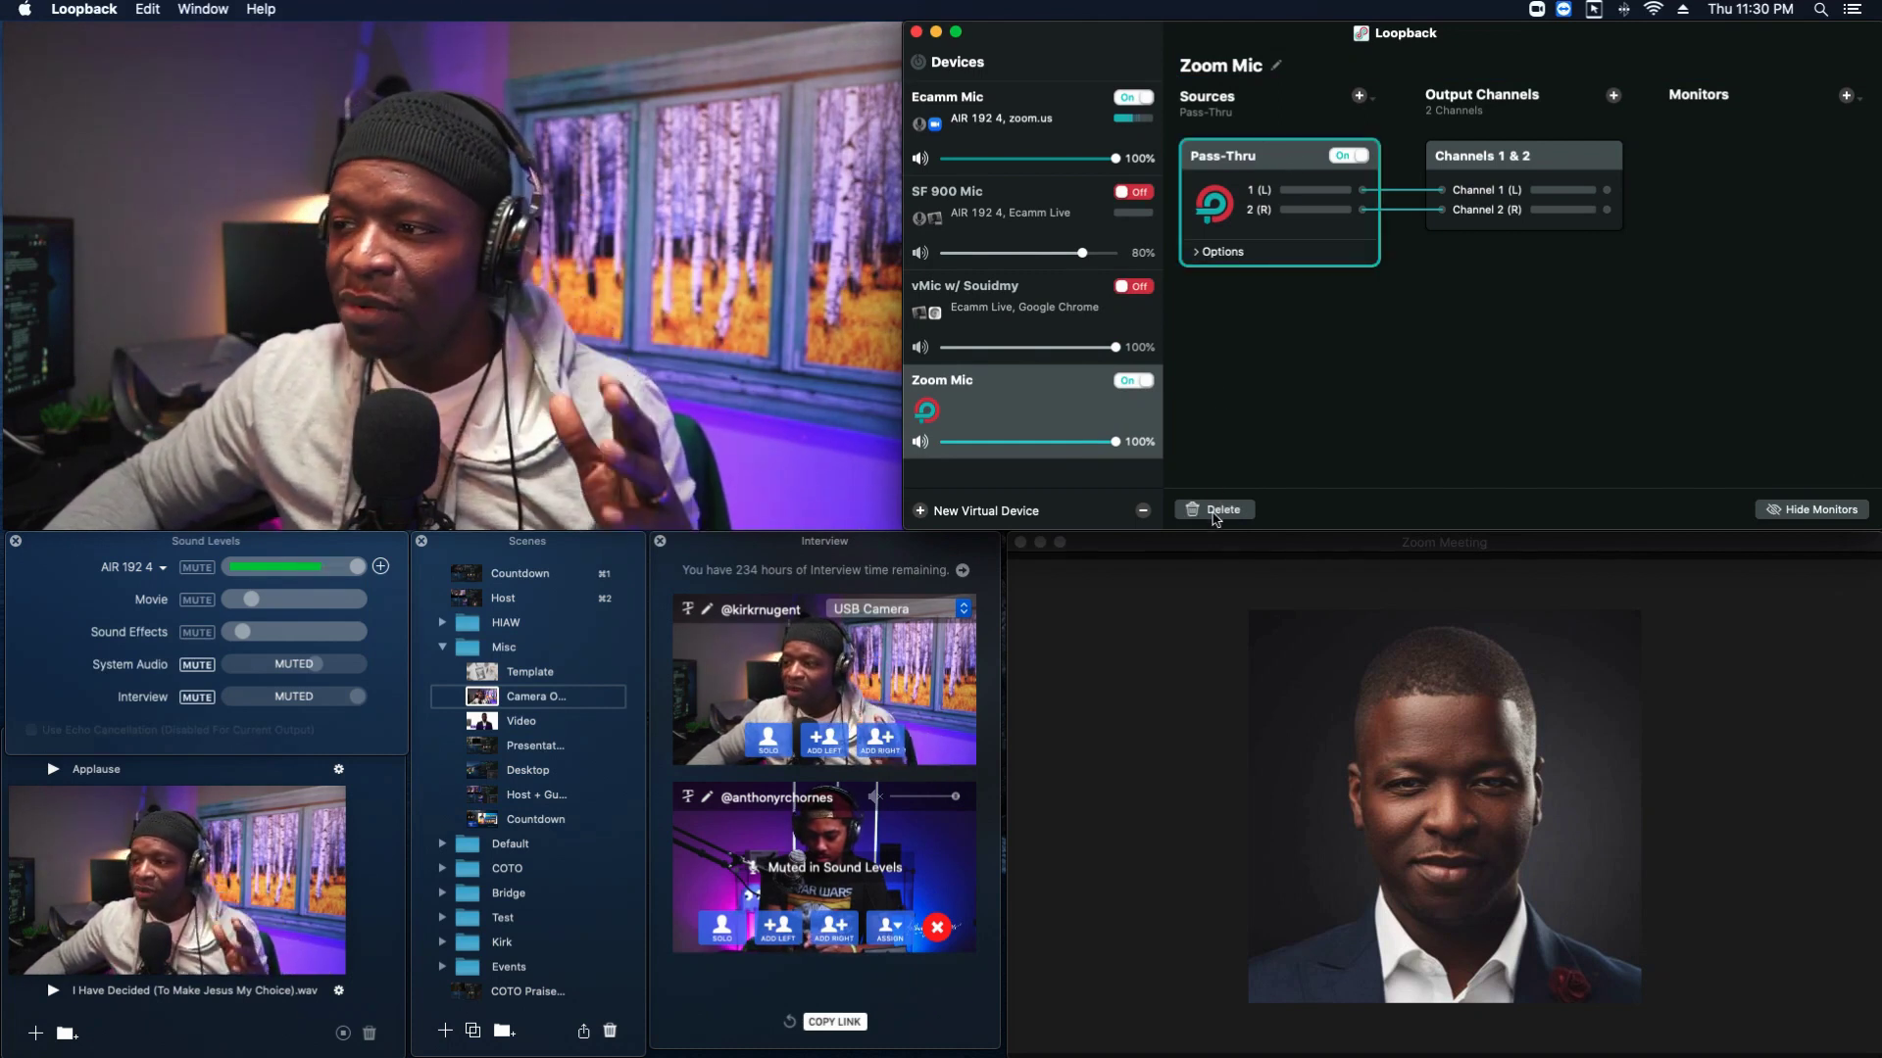
pyautogui.click(1213, 512)
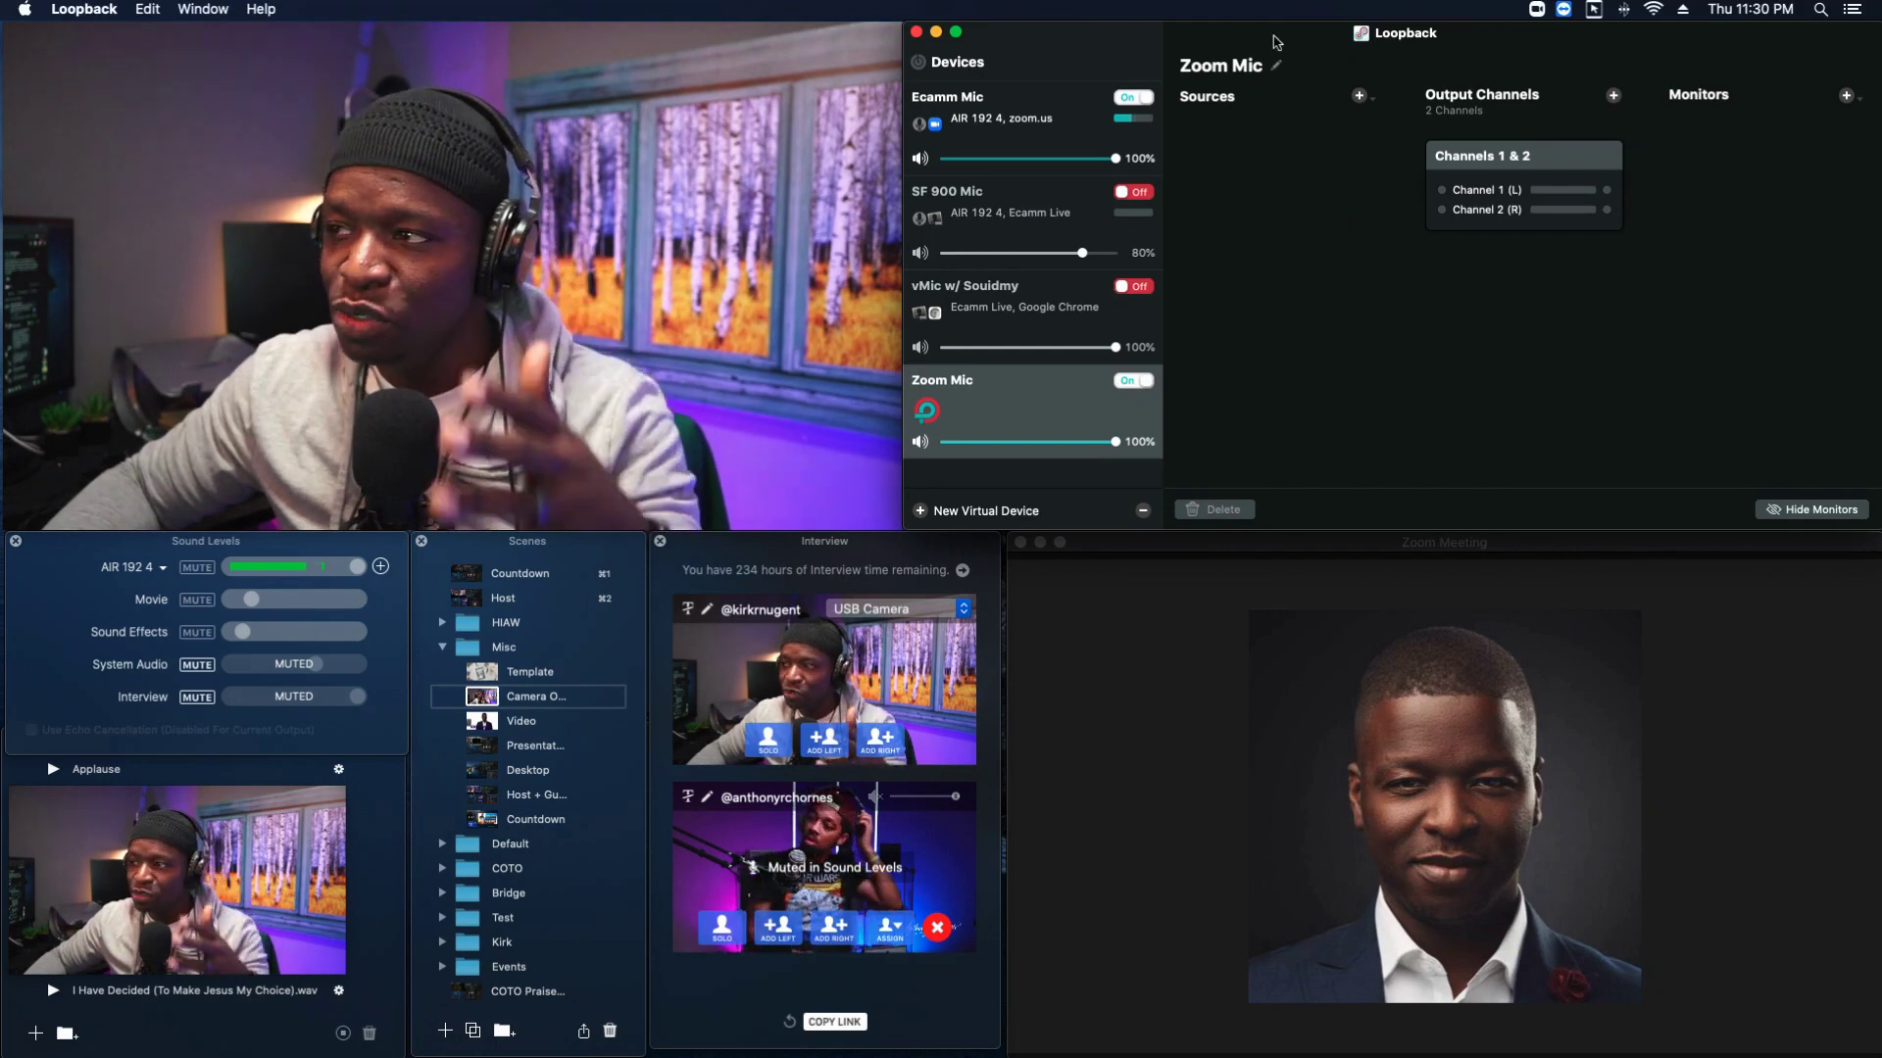
pyautogui.click(1358, 97)
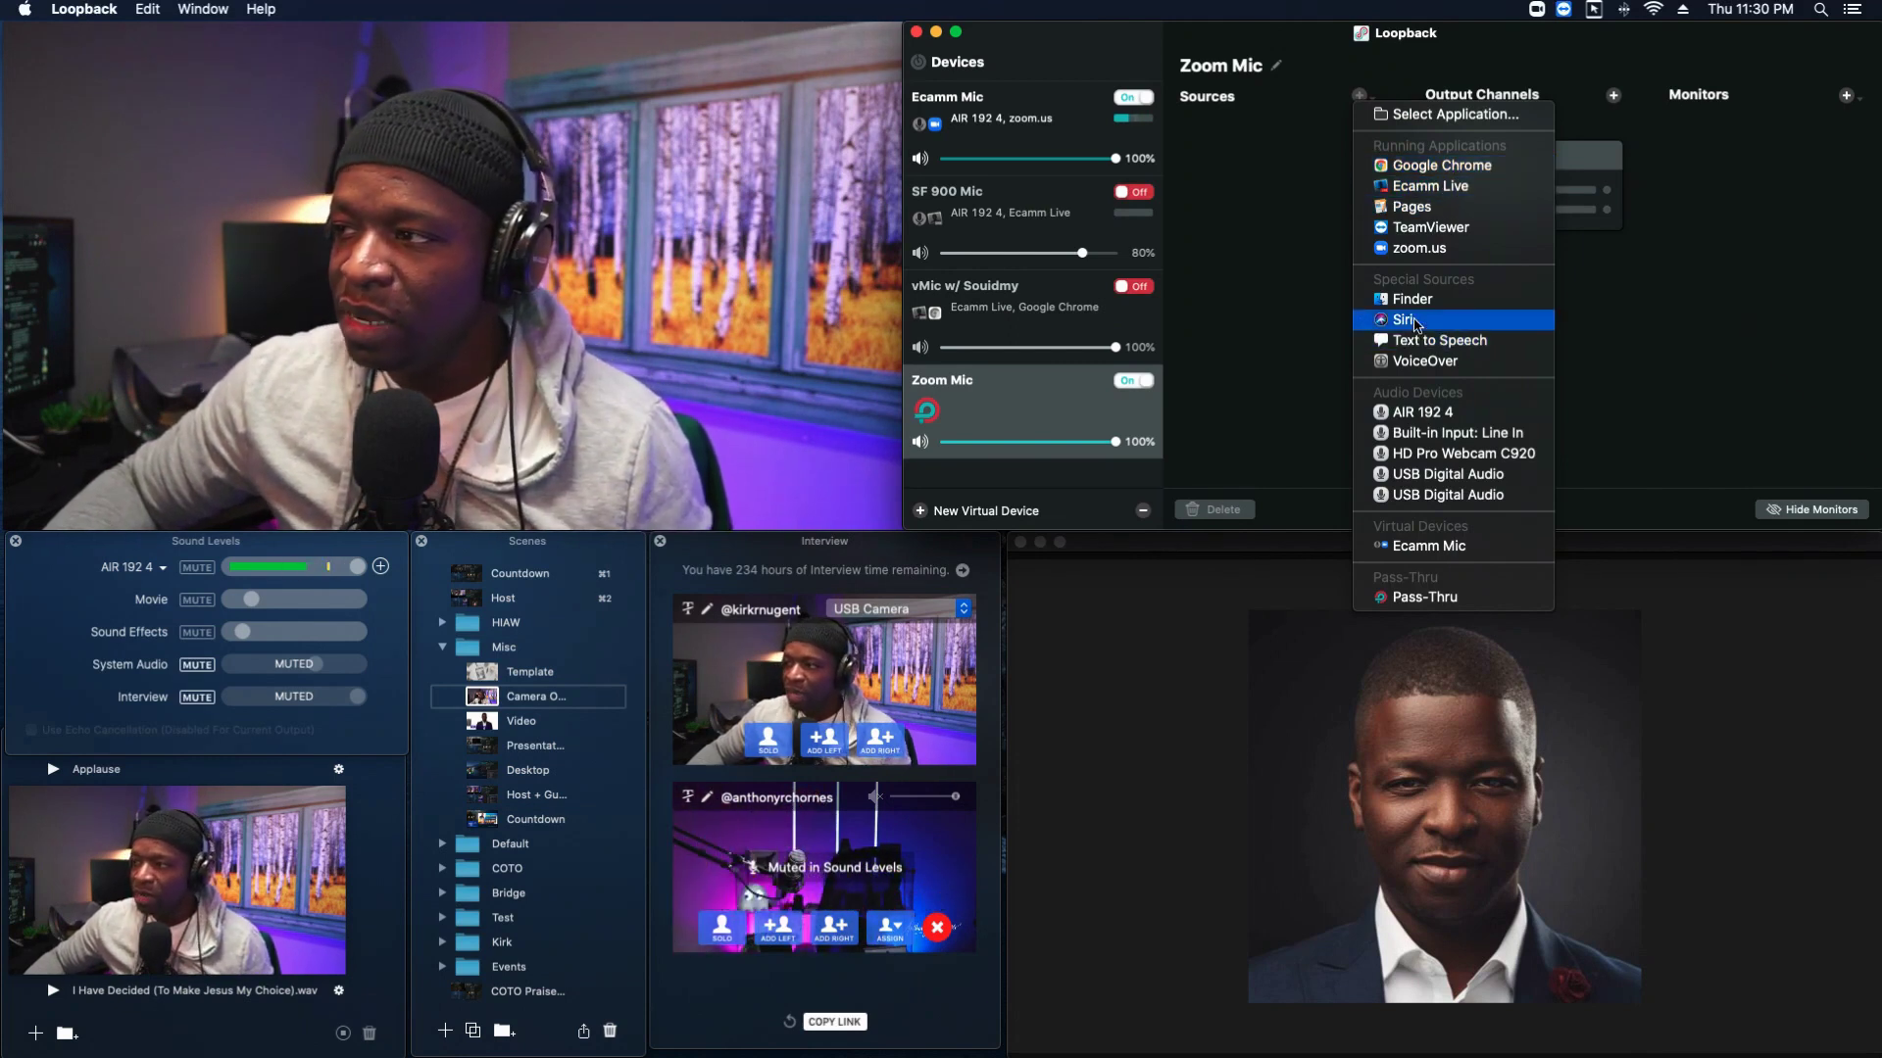
# - Add AIR 192 4 and Ecamm Live as Zoom Mic sources, routed to Channels 1 & 2
pyautogui.click(1420, 413)
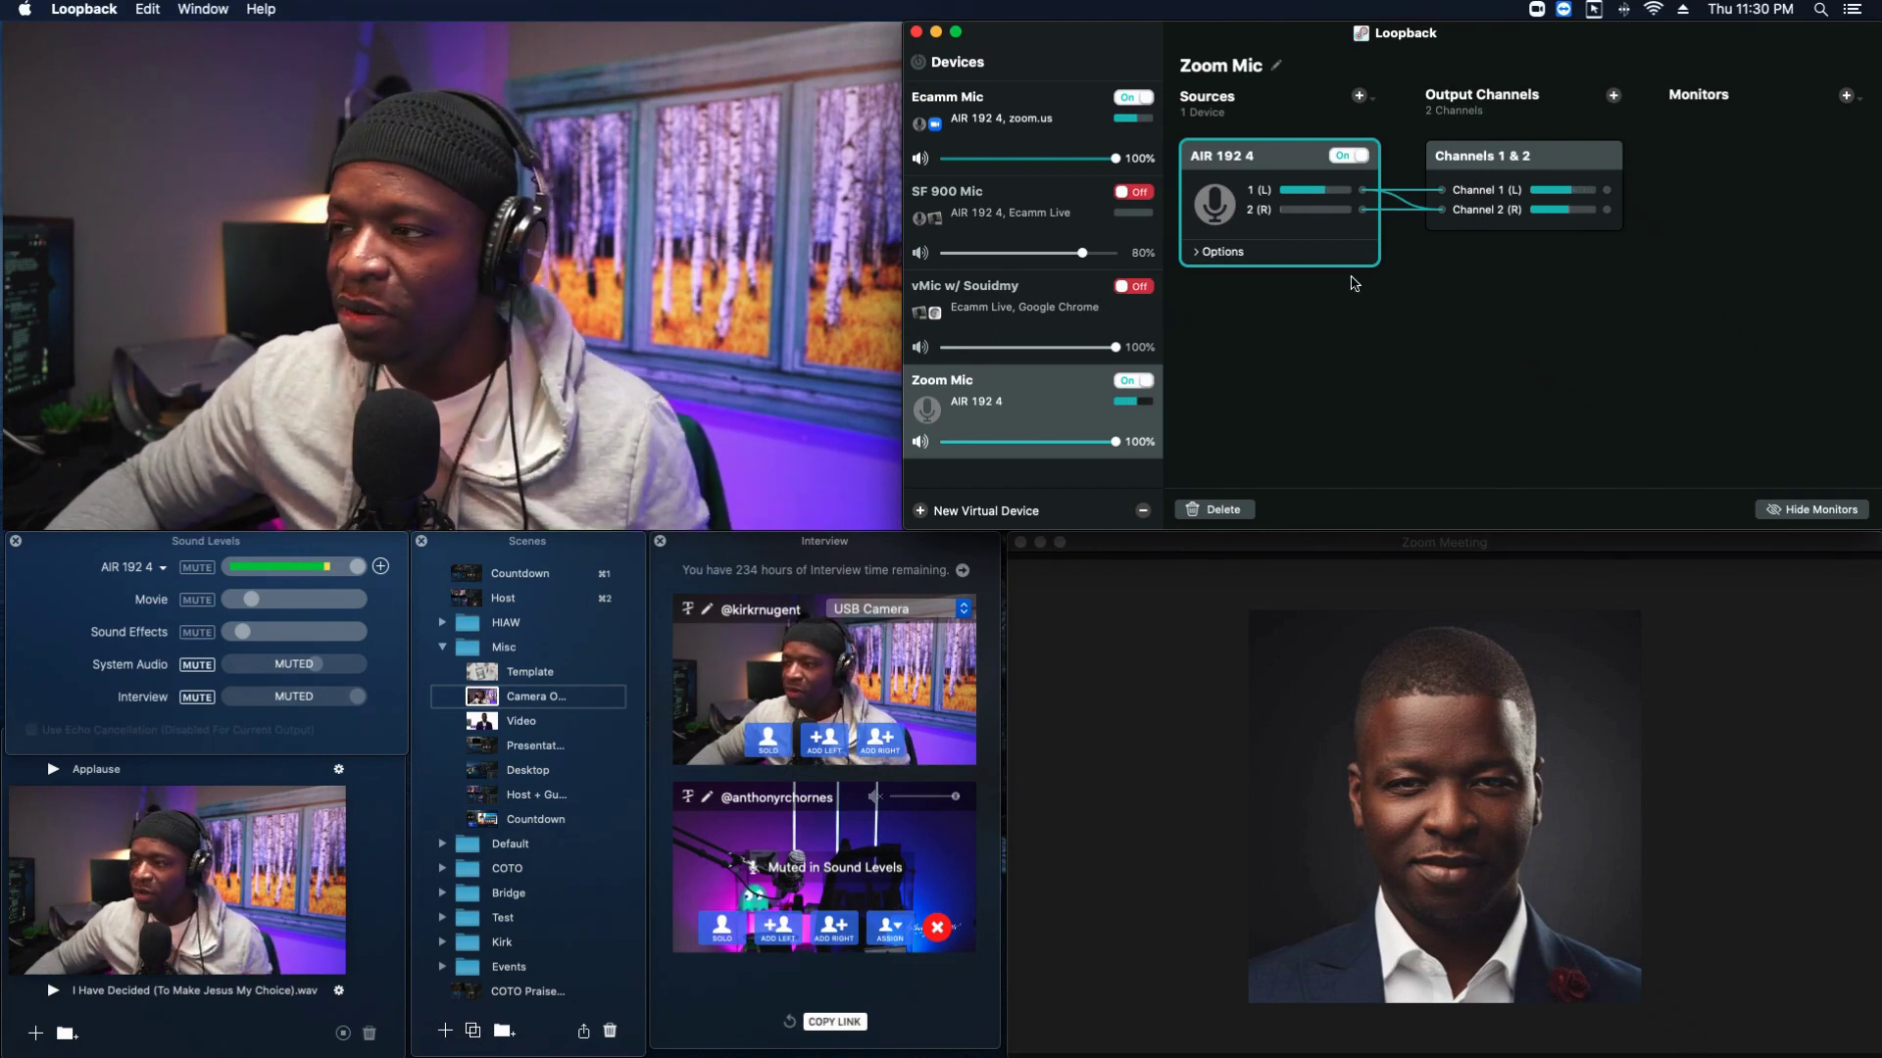
pyautogui.click(1196, 255)
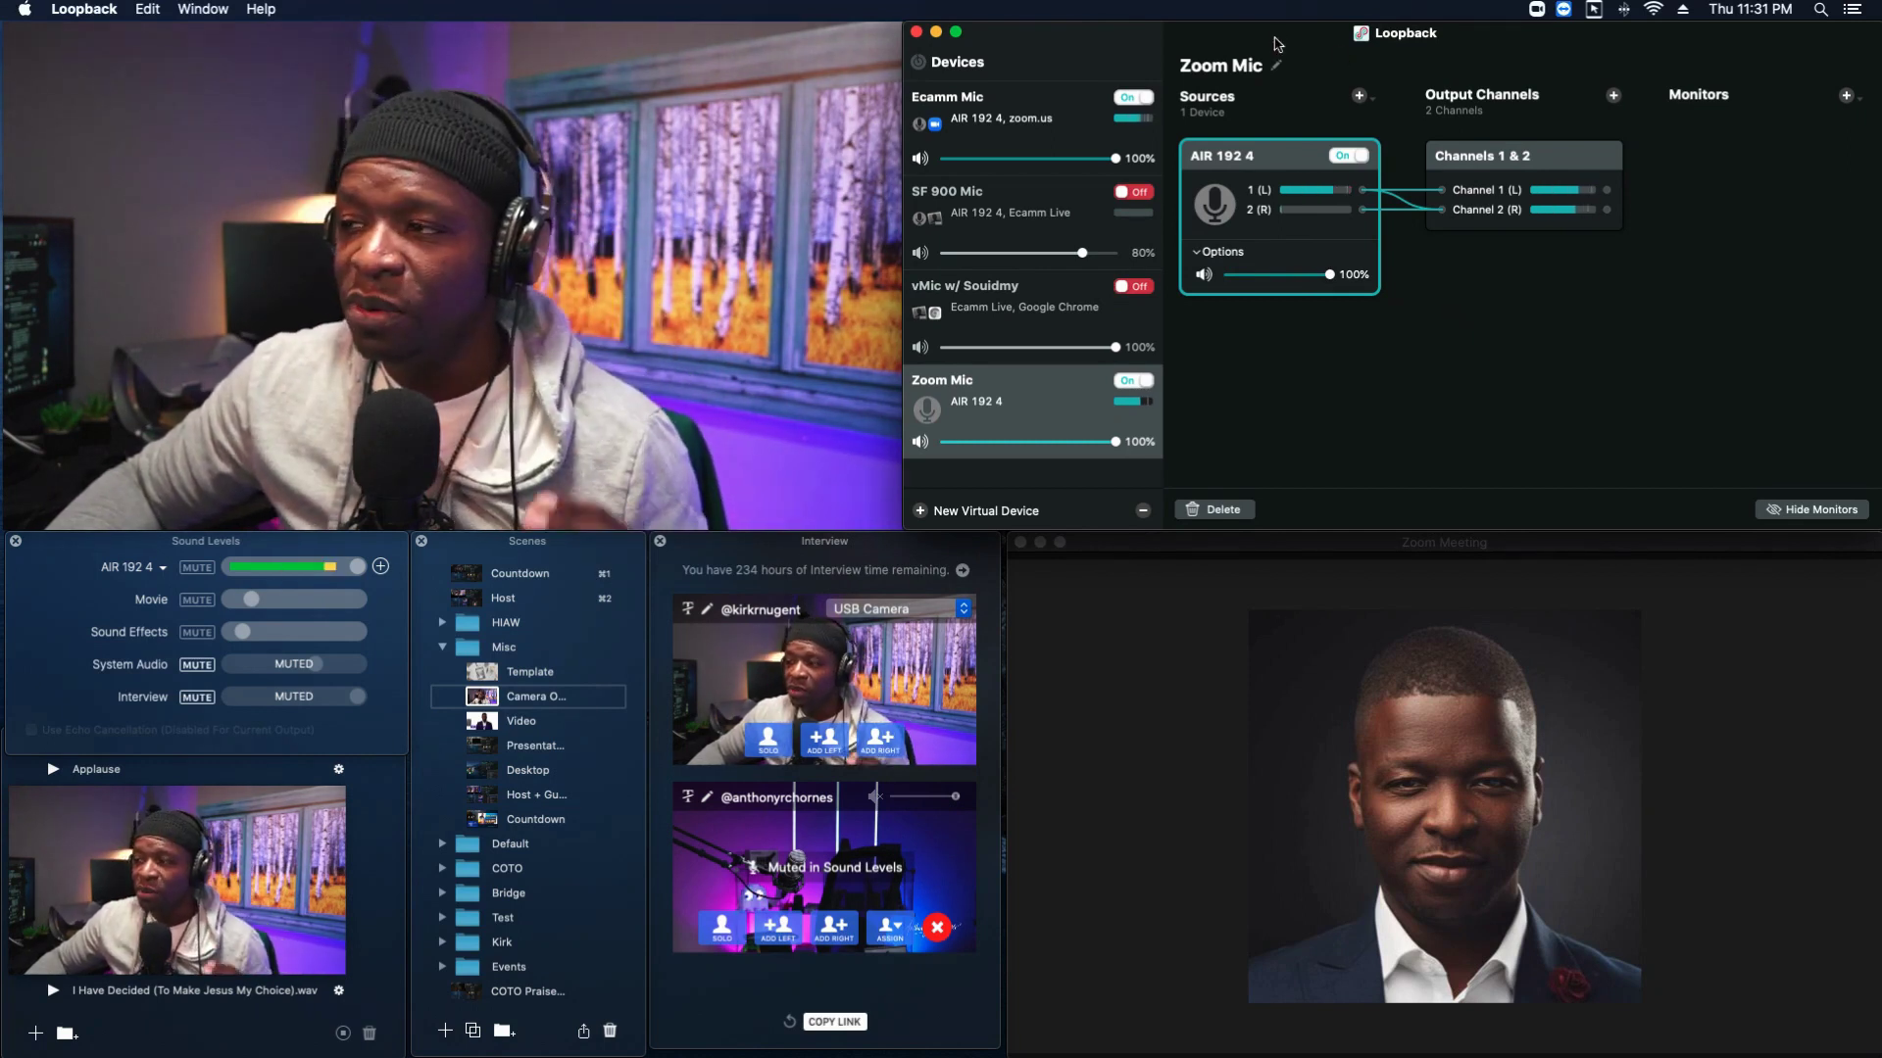
pyautogui.click(1359, 97)
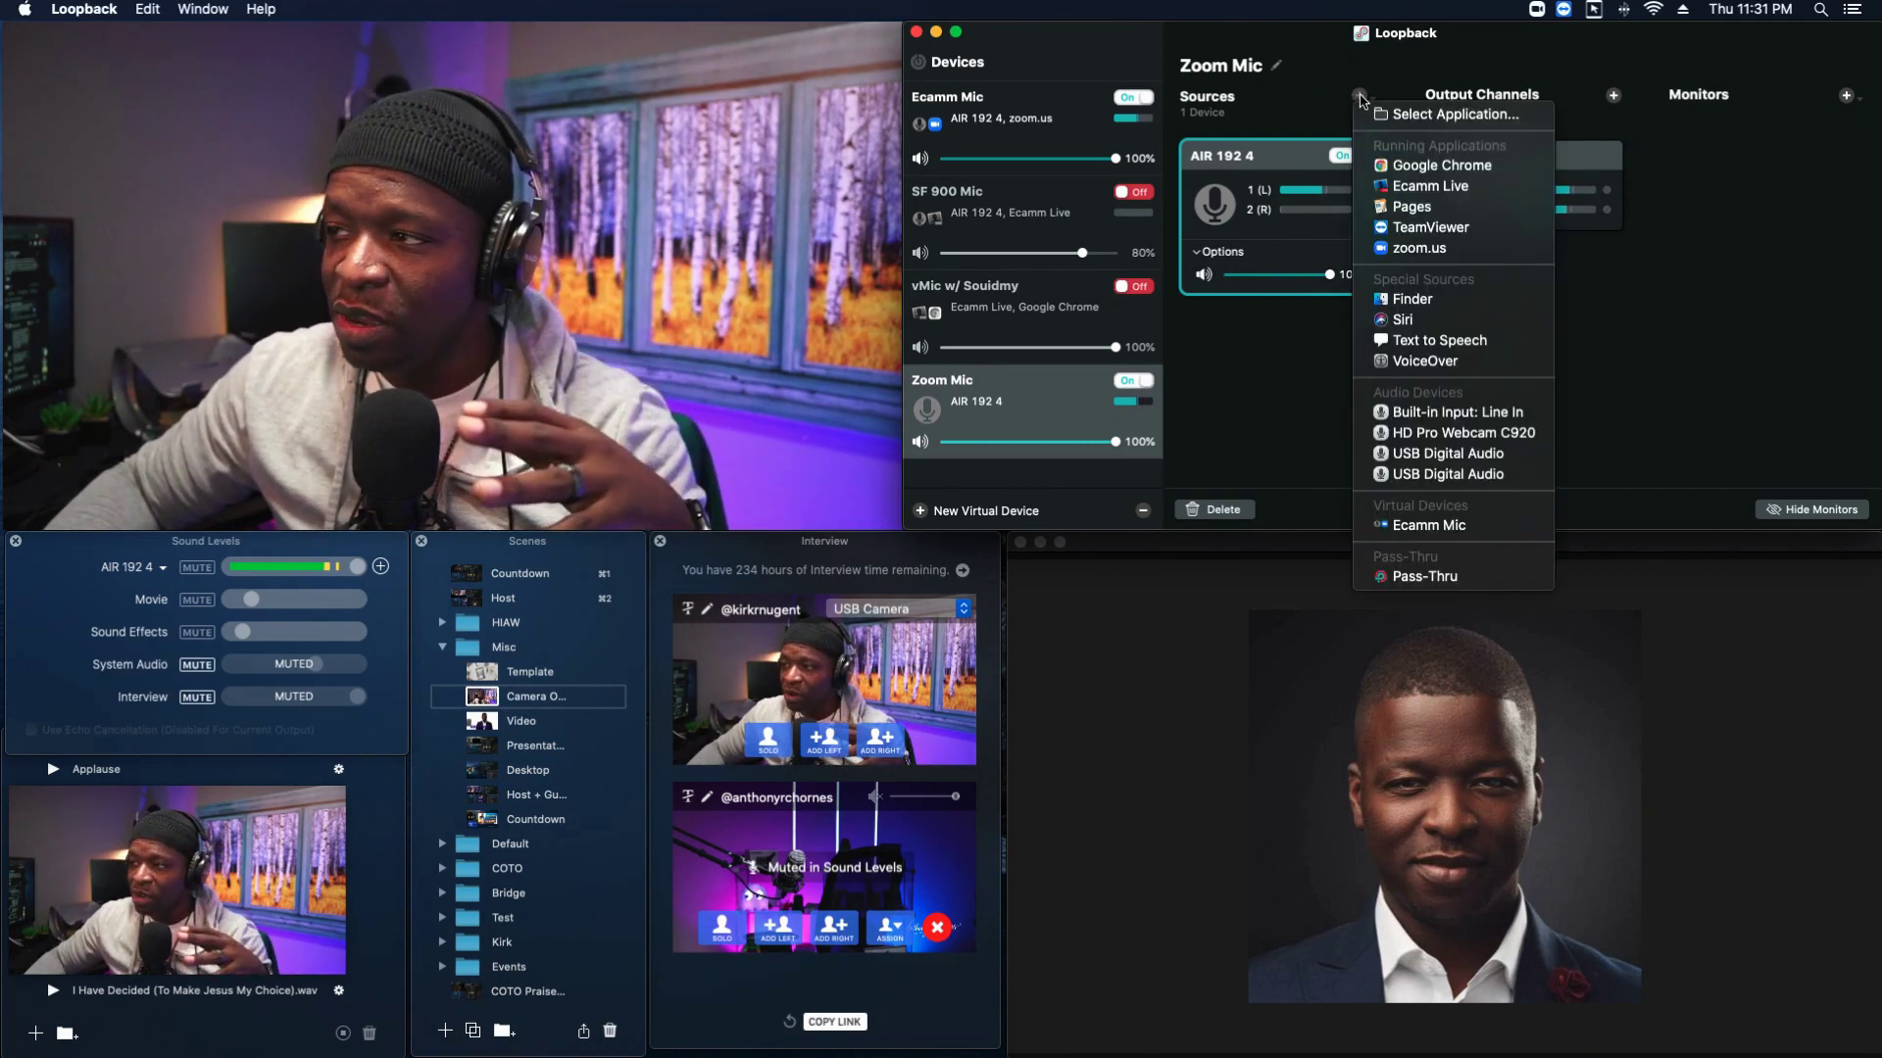
pyautogui.click(1413, 187)
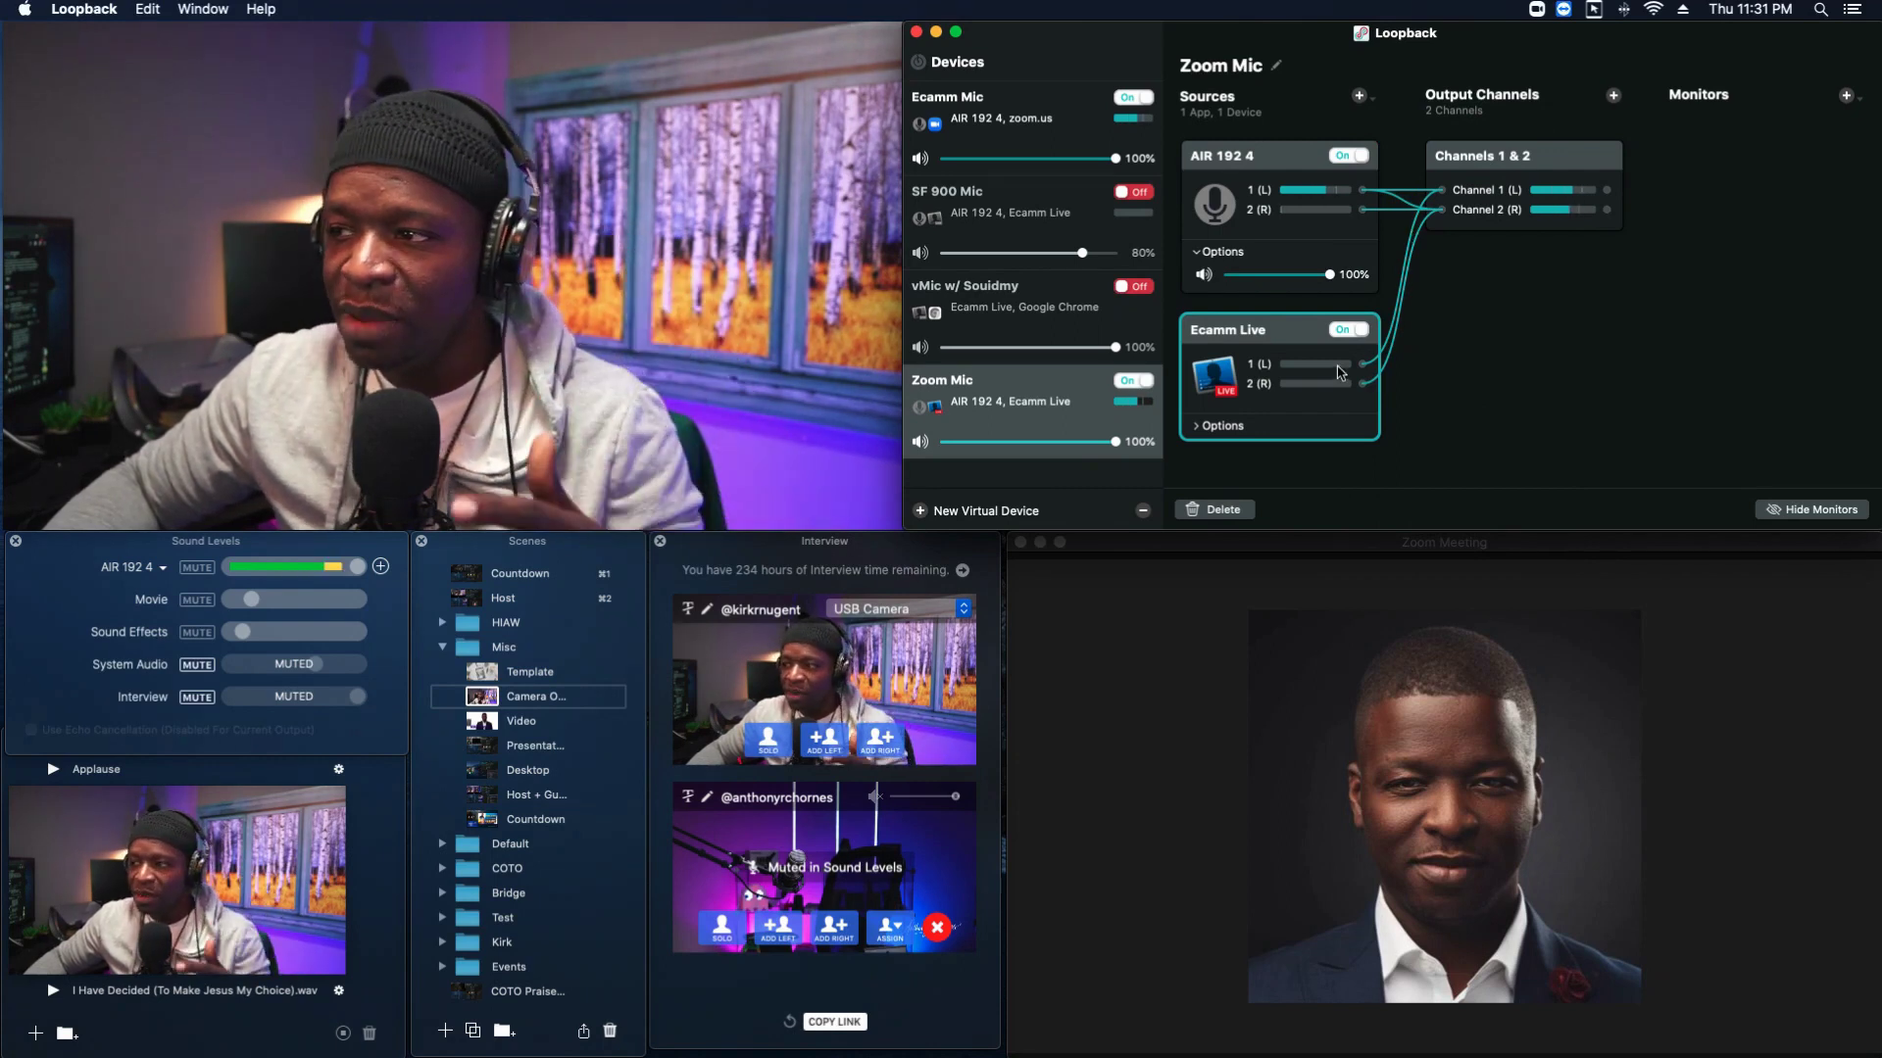
# - Uncheck 'Mute when capturing' on Zoom Mic's Ecamm Live source
pyautogui.click(1198, 427)
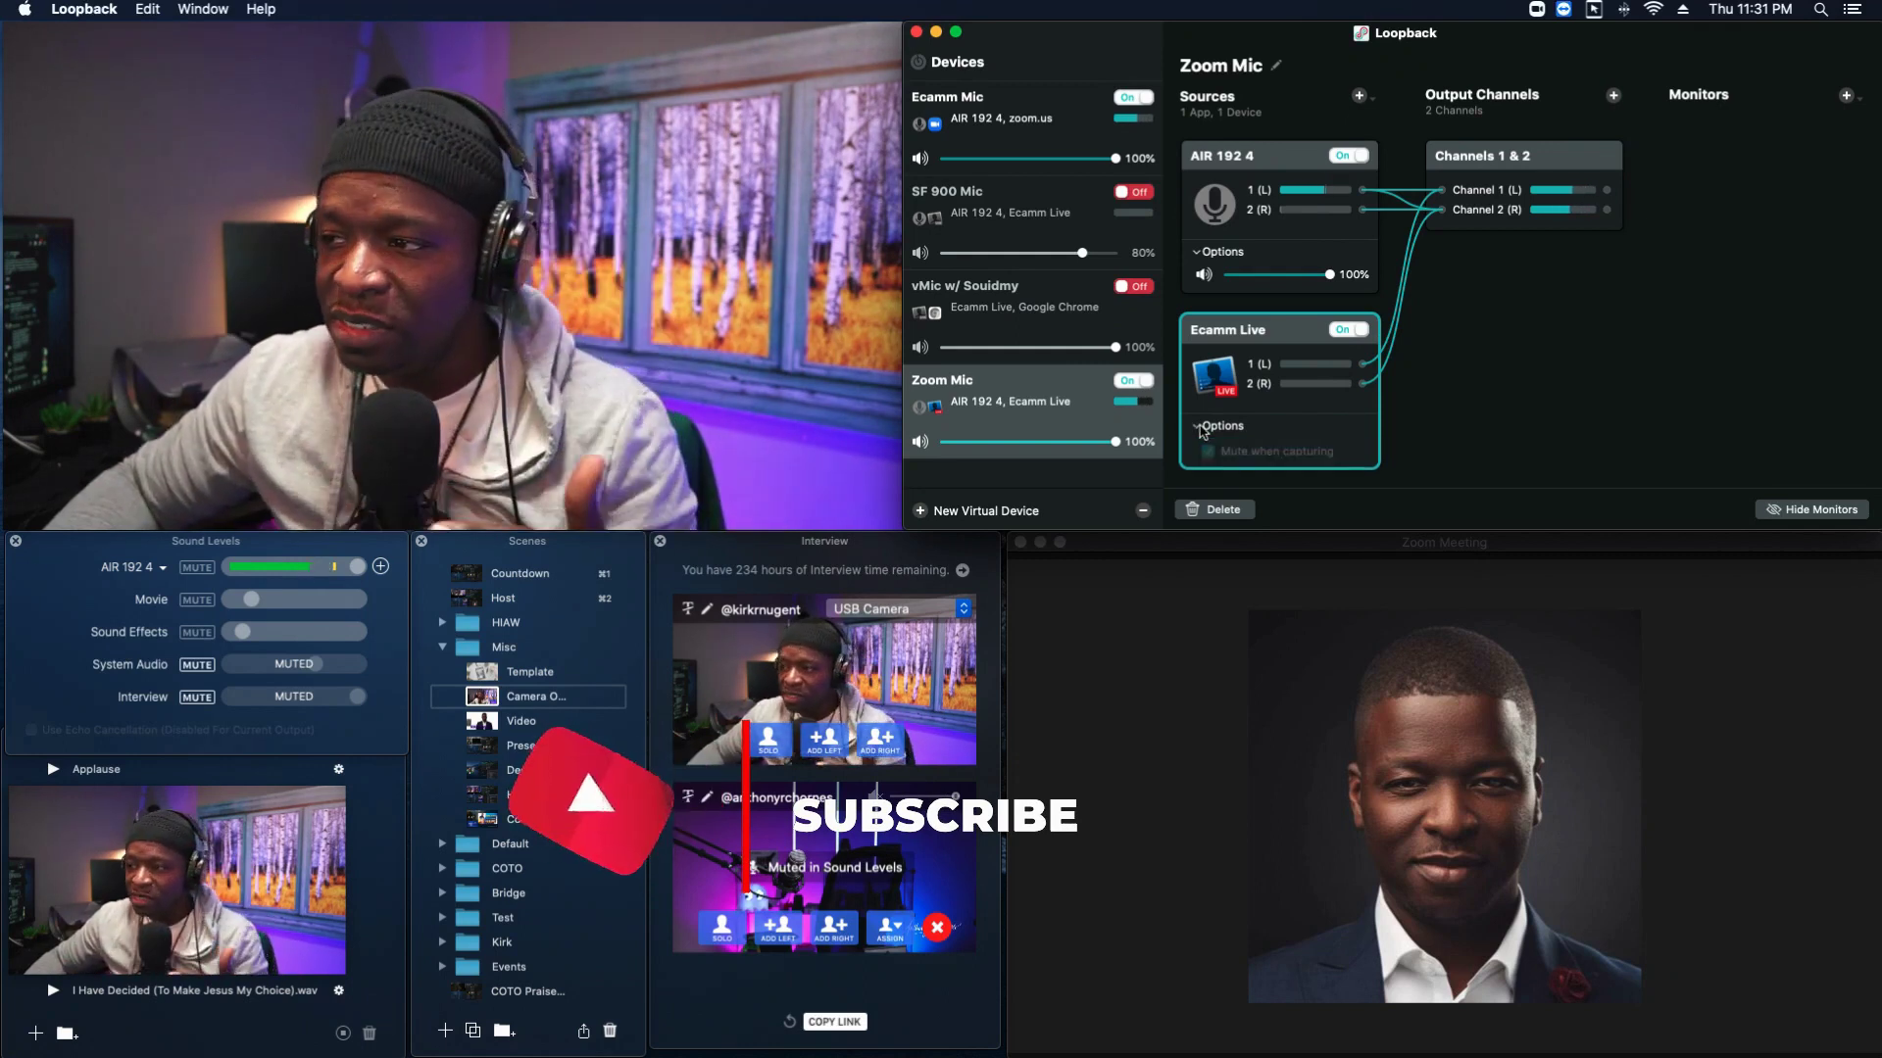
pyautogui.scroll(-1, 1274, 431)
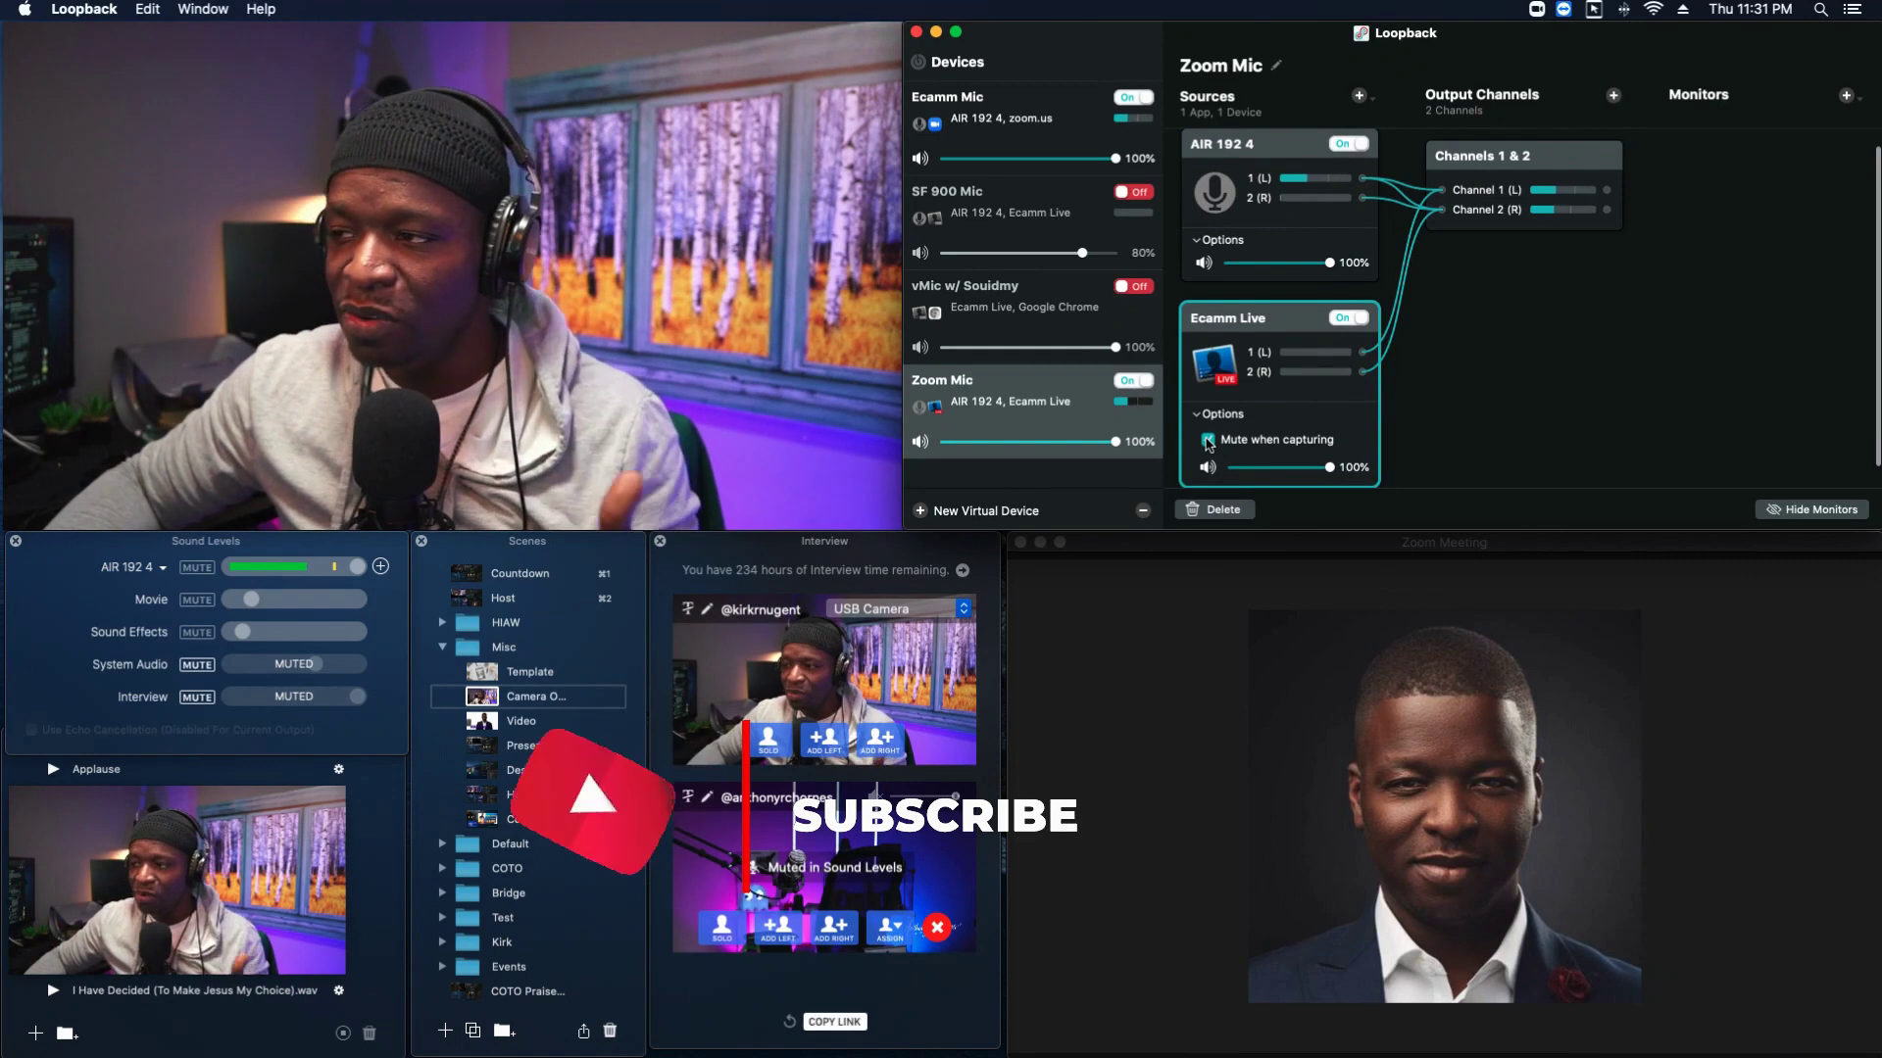
pyautogui.click(1208, 441)
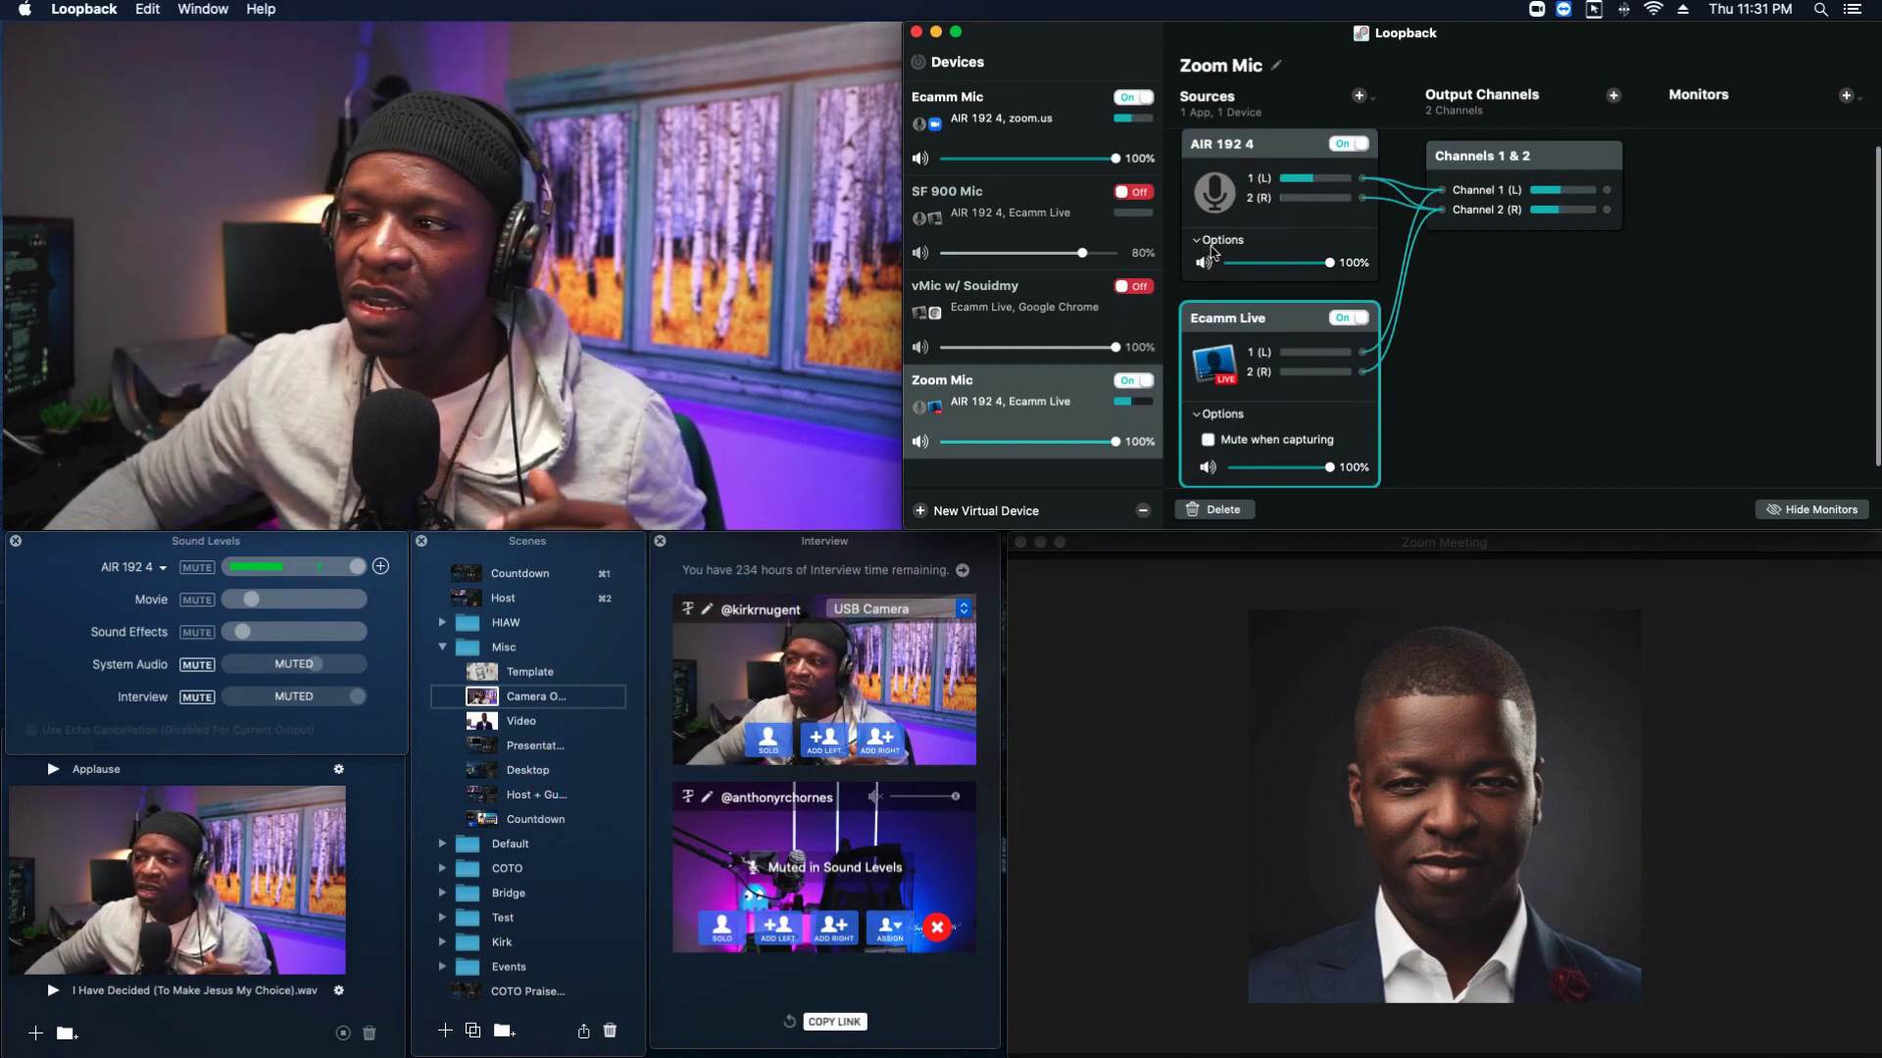
pyautogui.scroll(-1, 1313, 312)
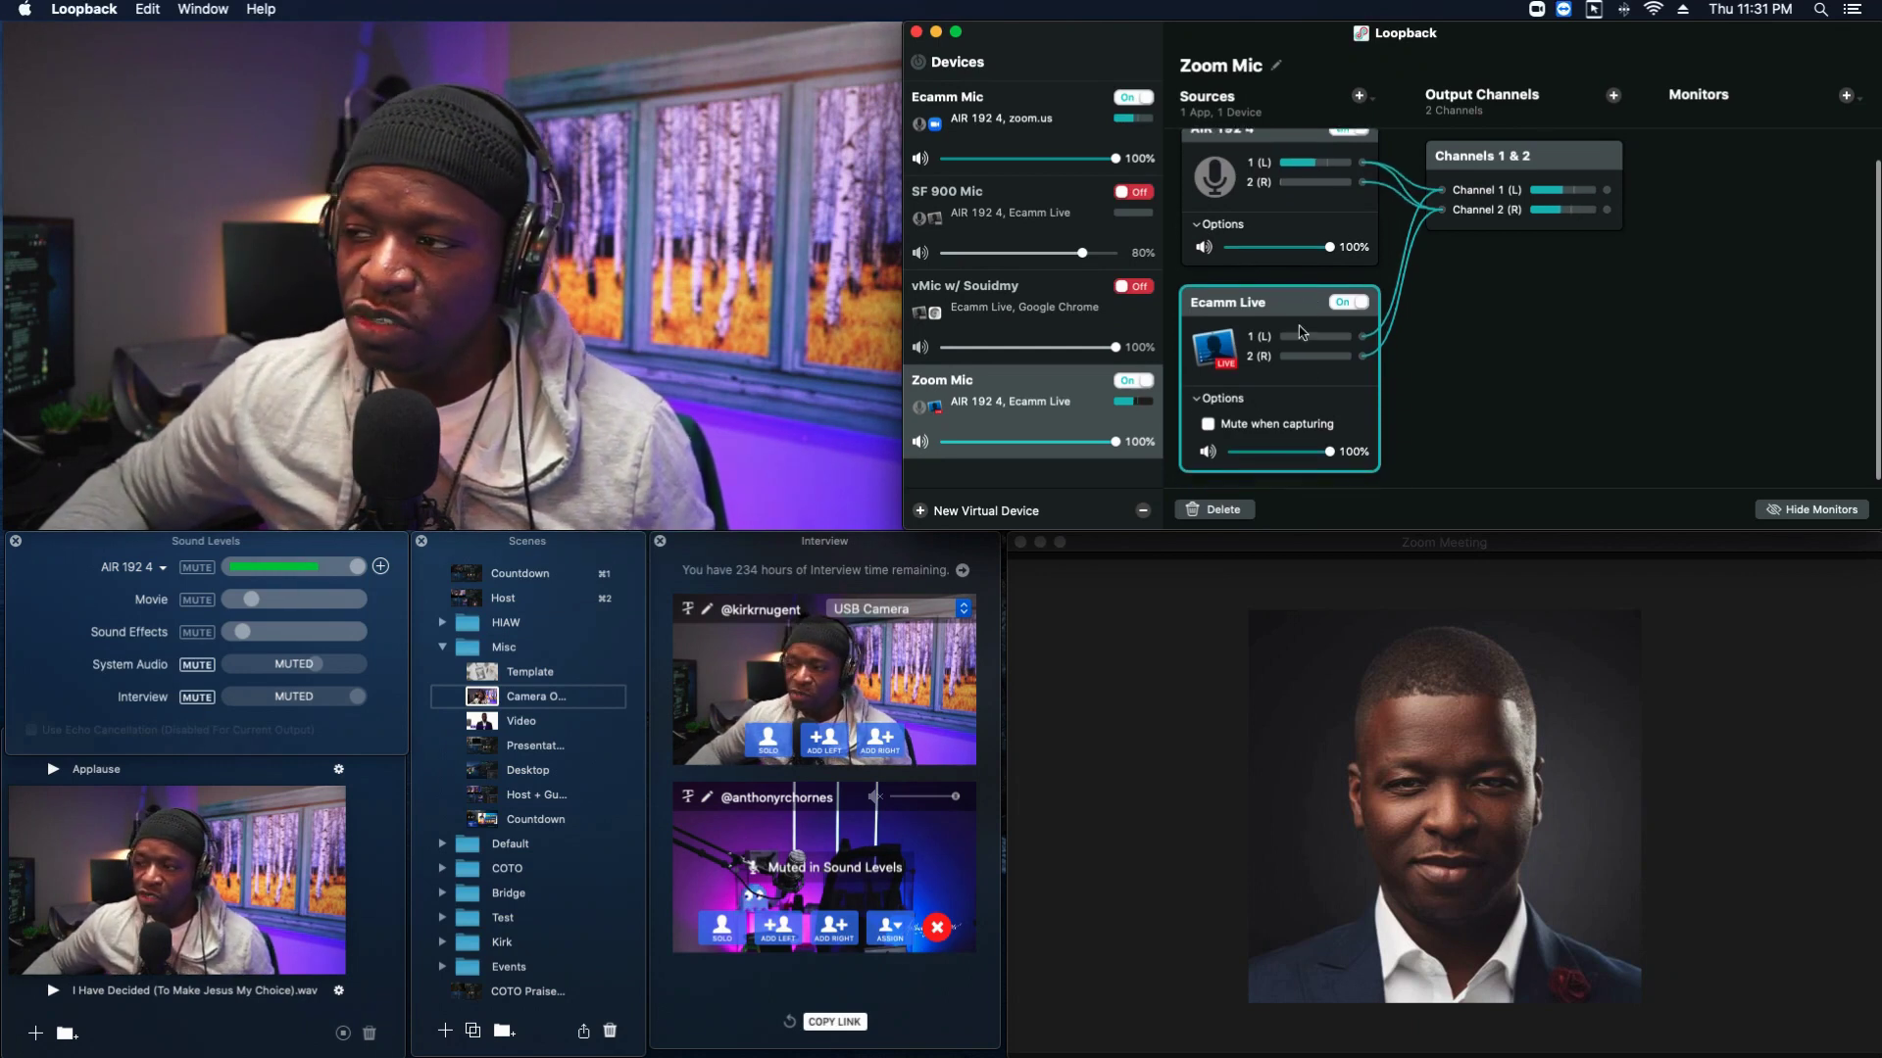
pyautogui.click(1359, 96)
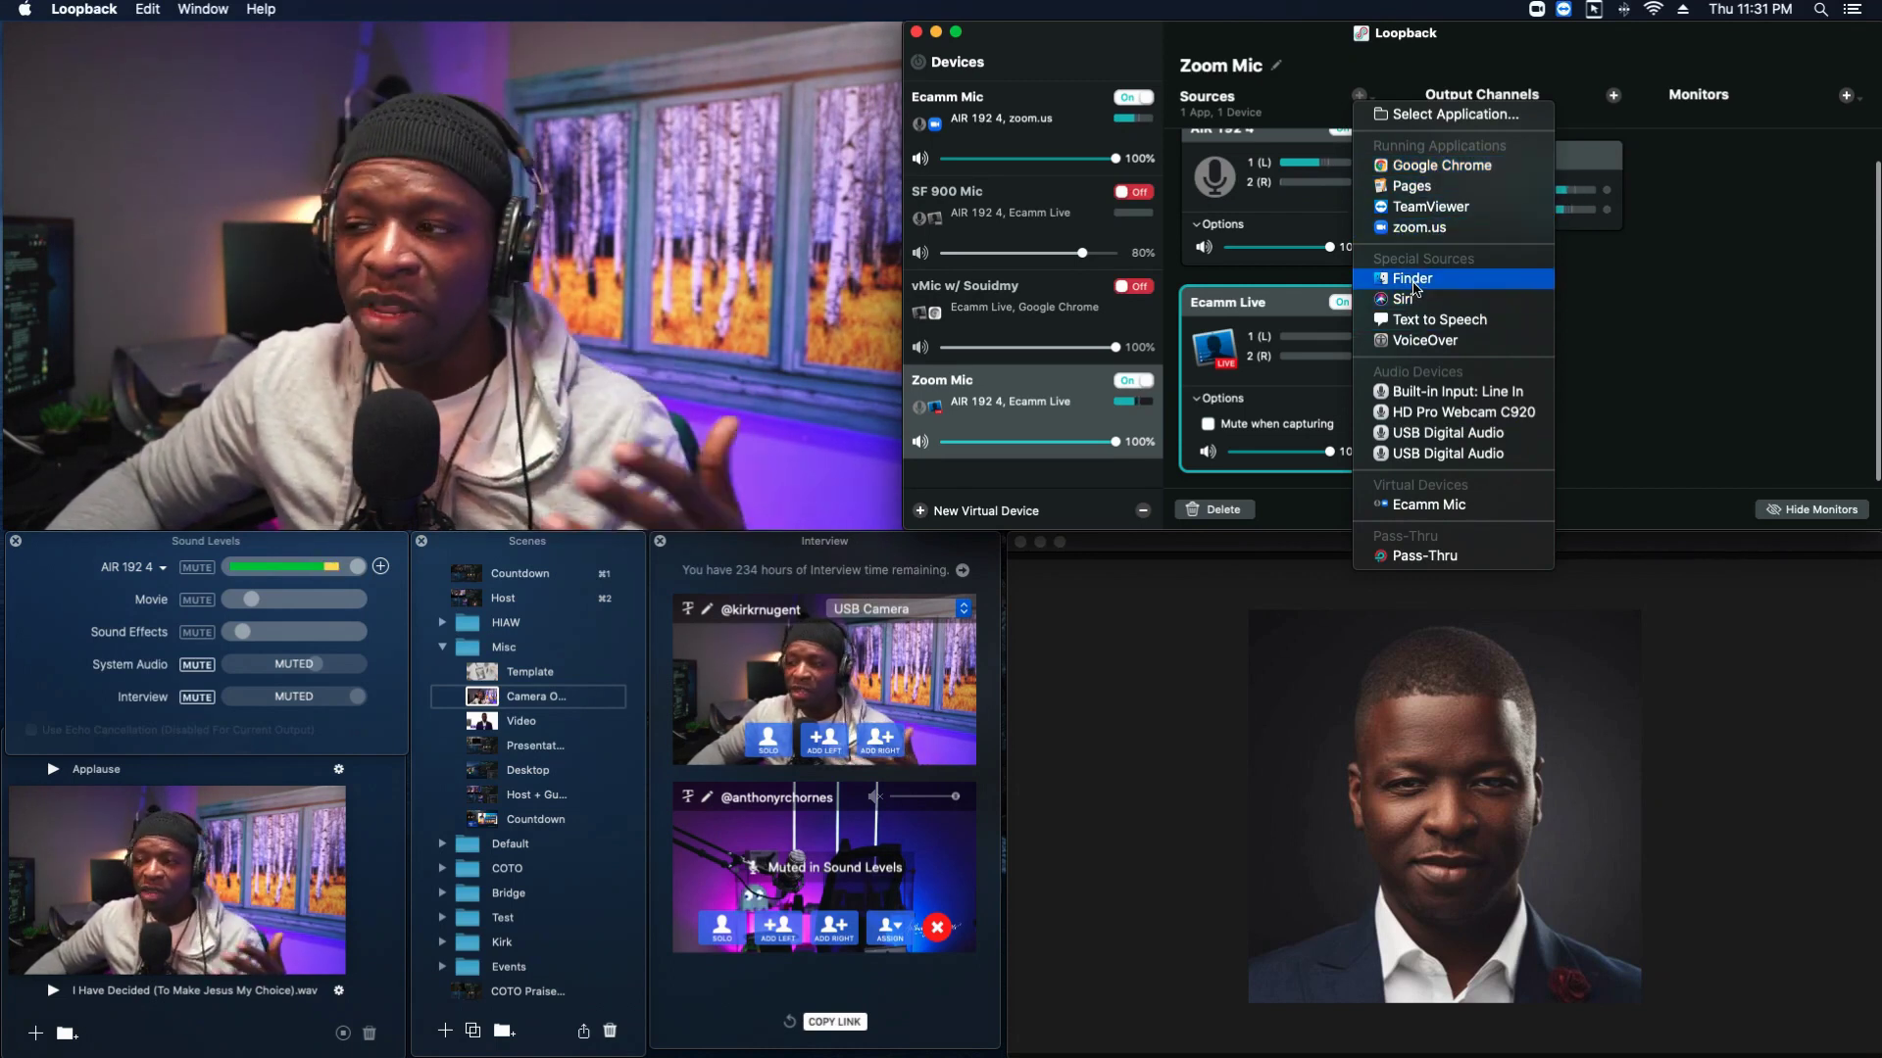
pyautogui.click(1615, 313)
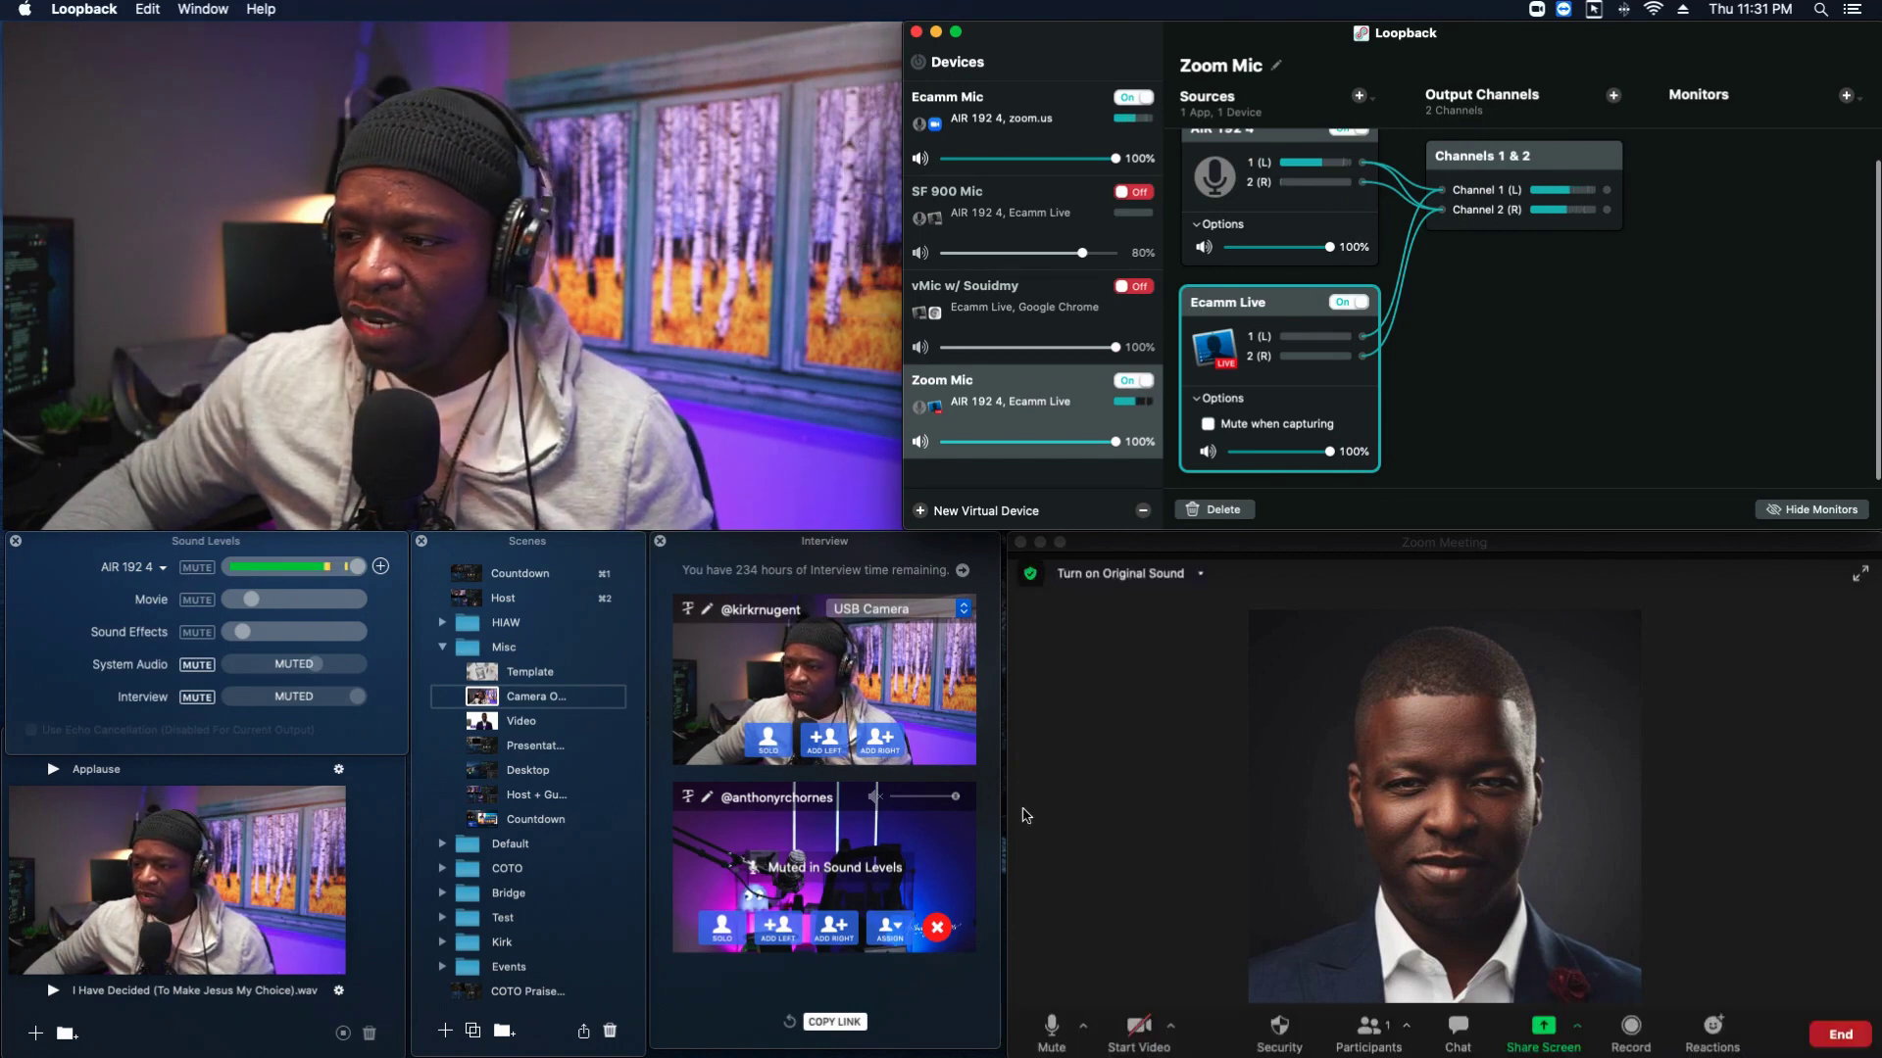
# - Choose Zoom Mic as the microphone in the Zoom meeting's audio menu
pyautogui.click(1092, 833)
pyautogui.click(1084, 1027)
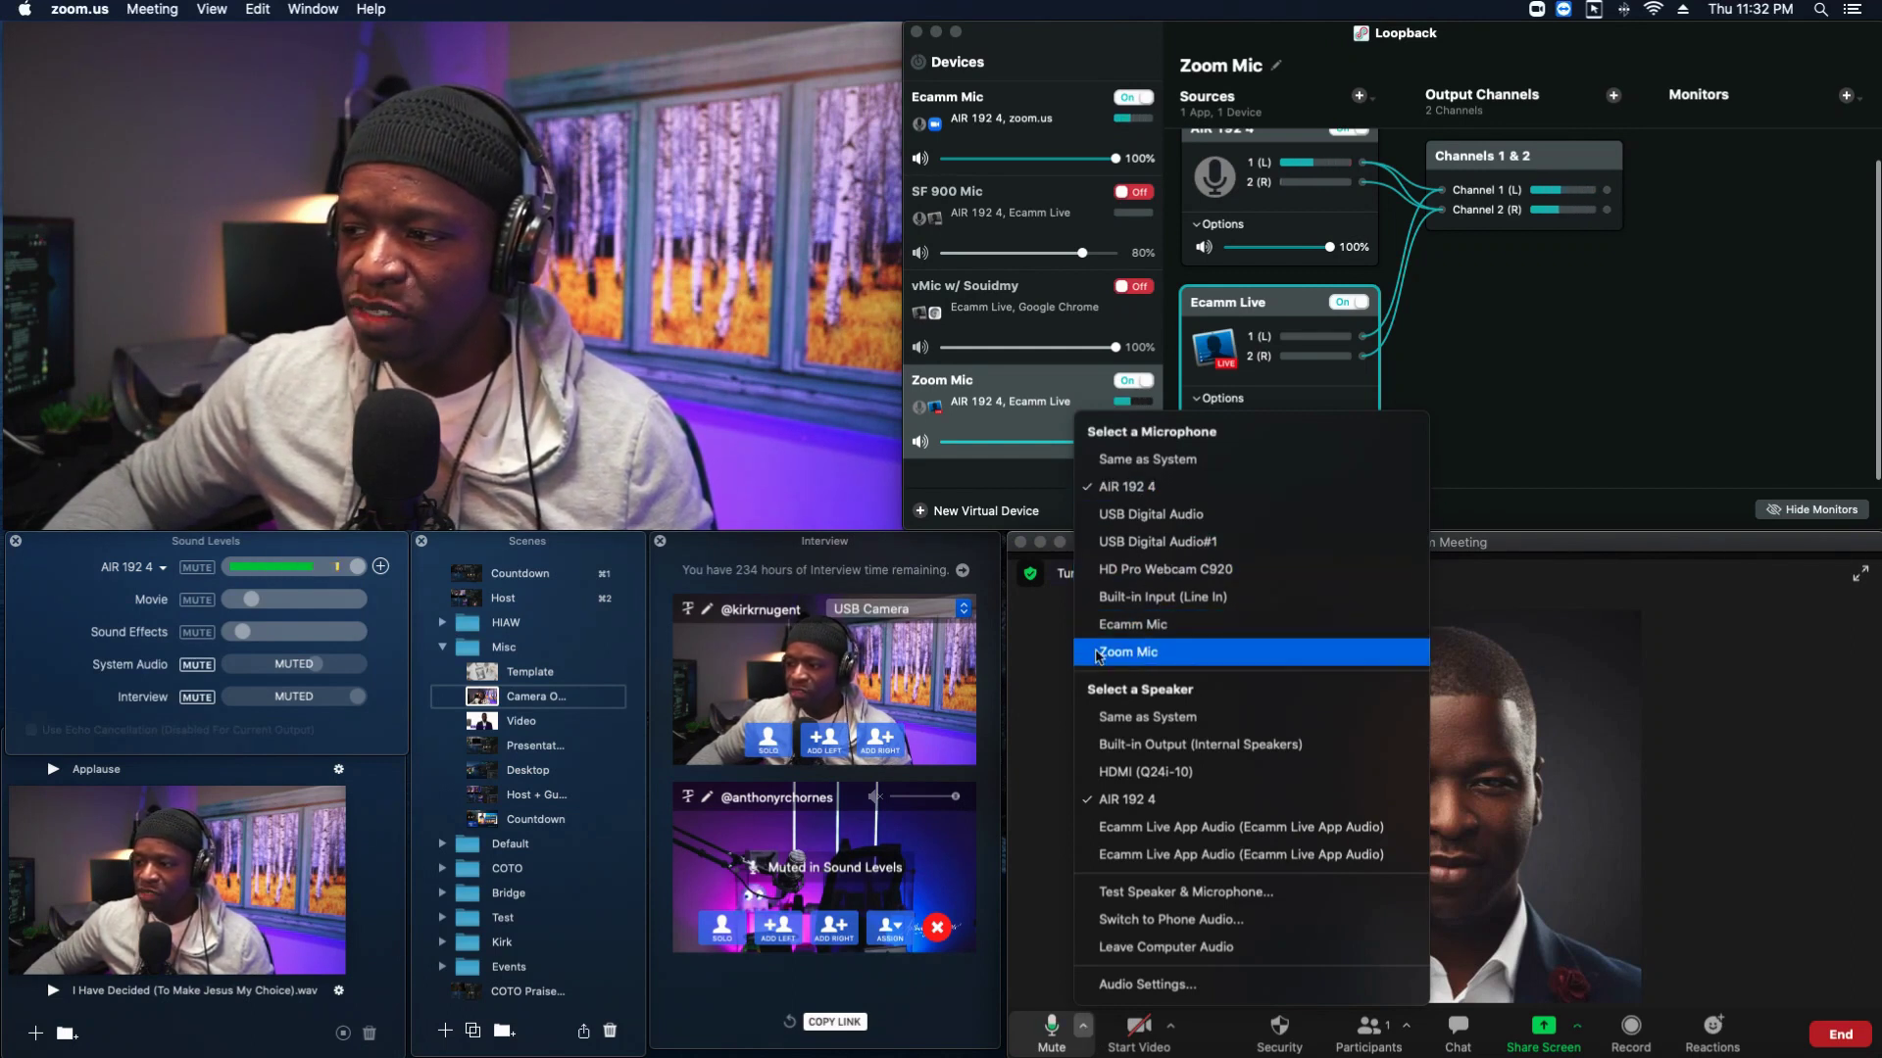
pyautogui.click(1027, 653)
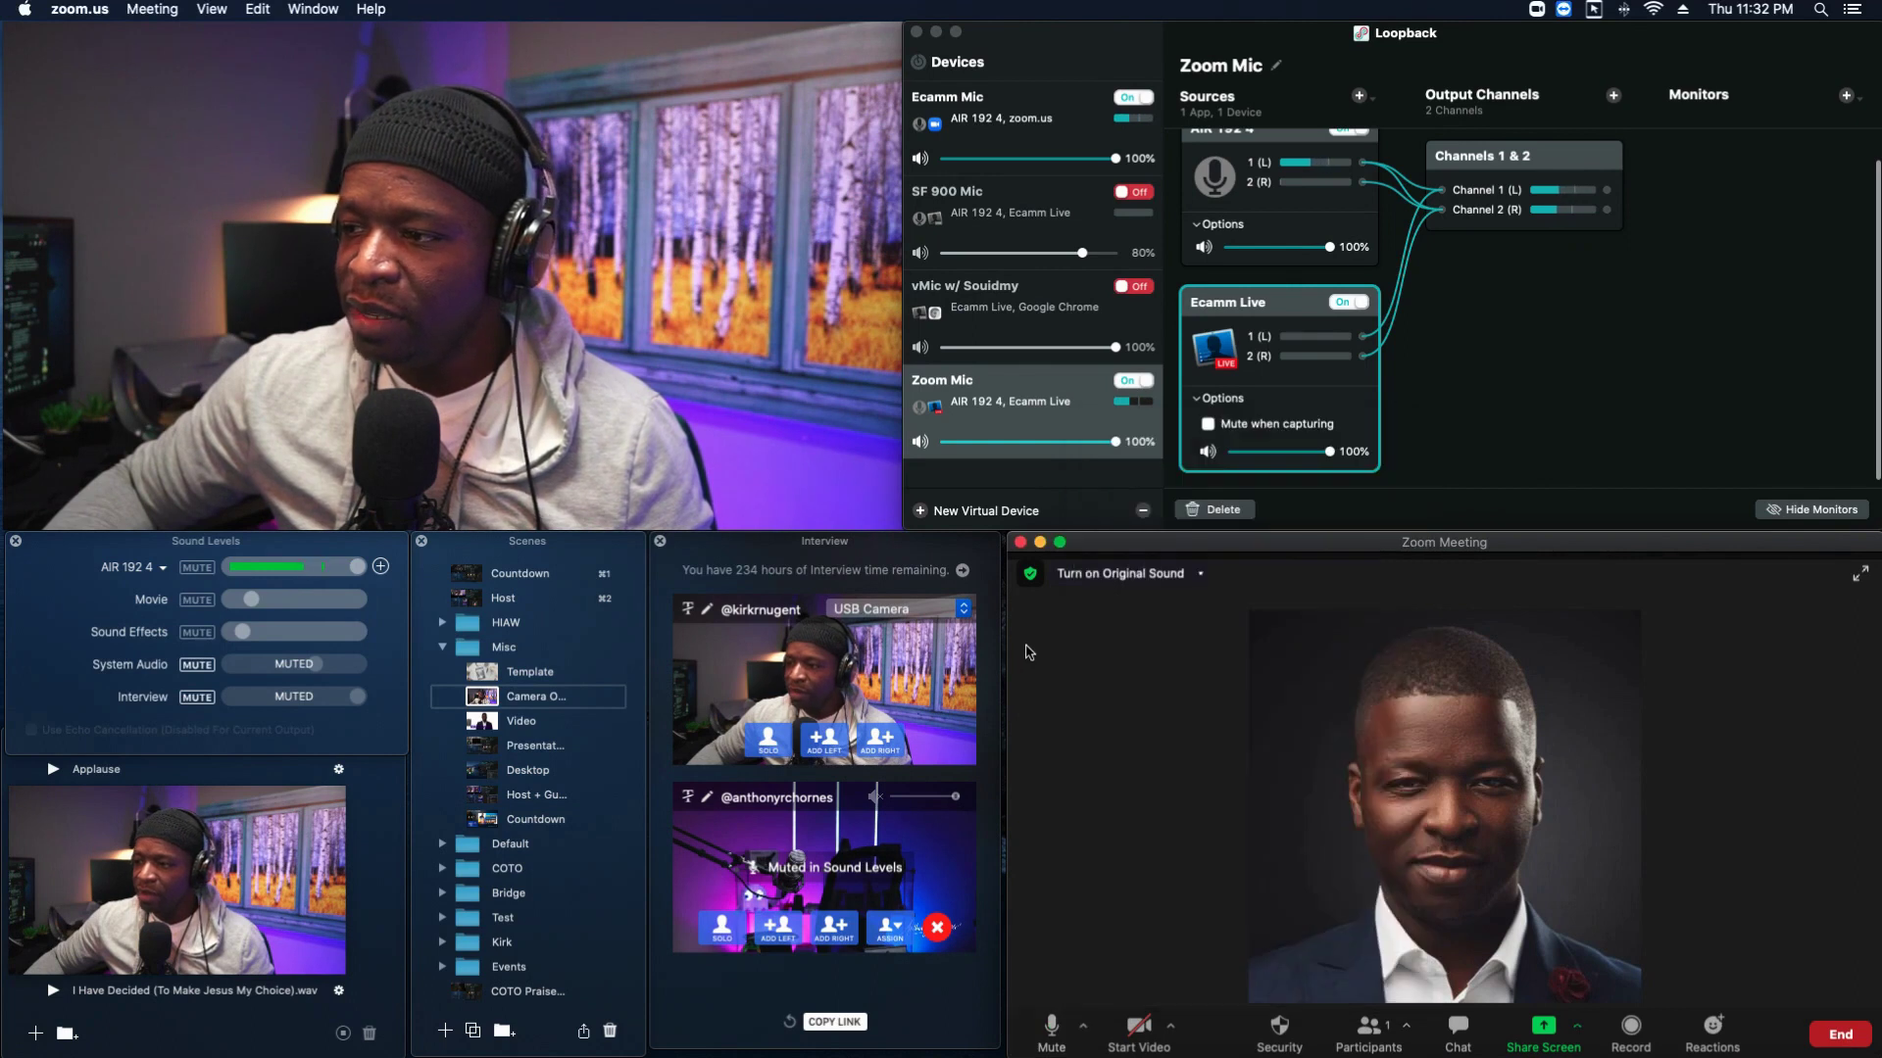
pyautogui.click(164, 570)
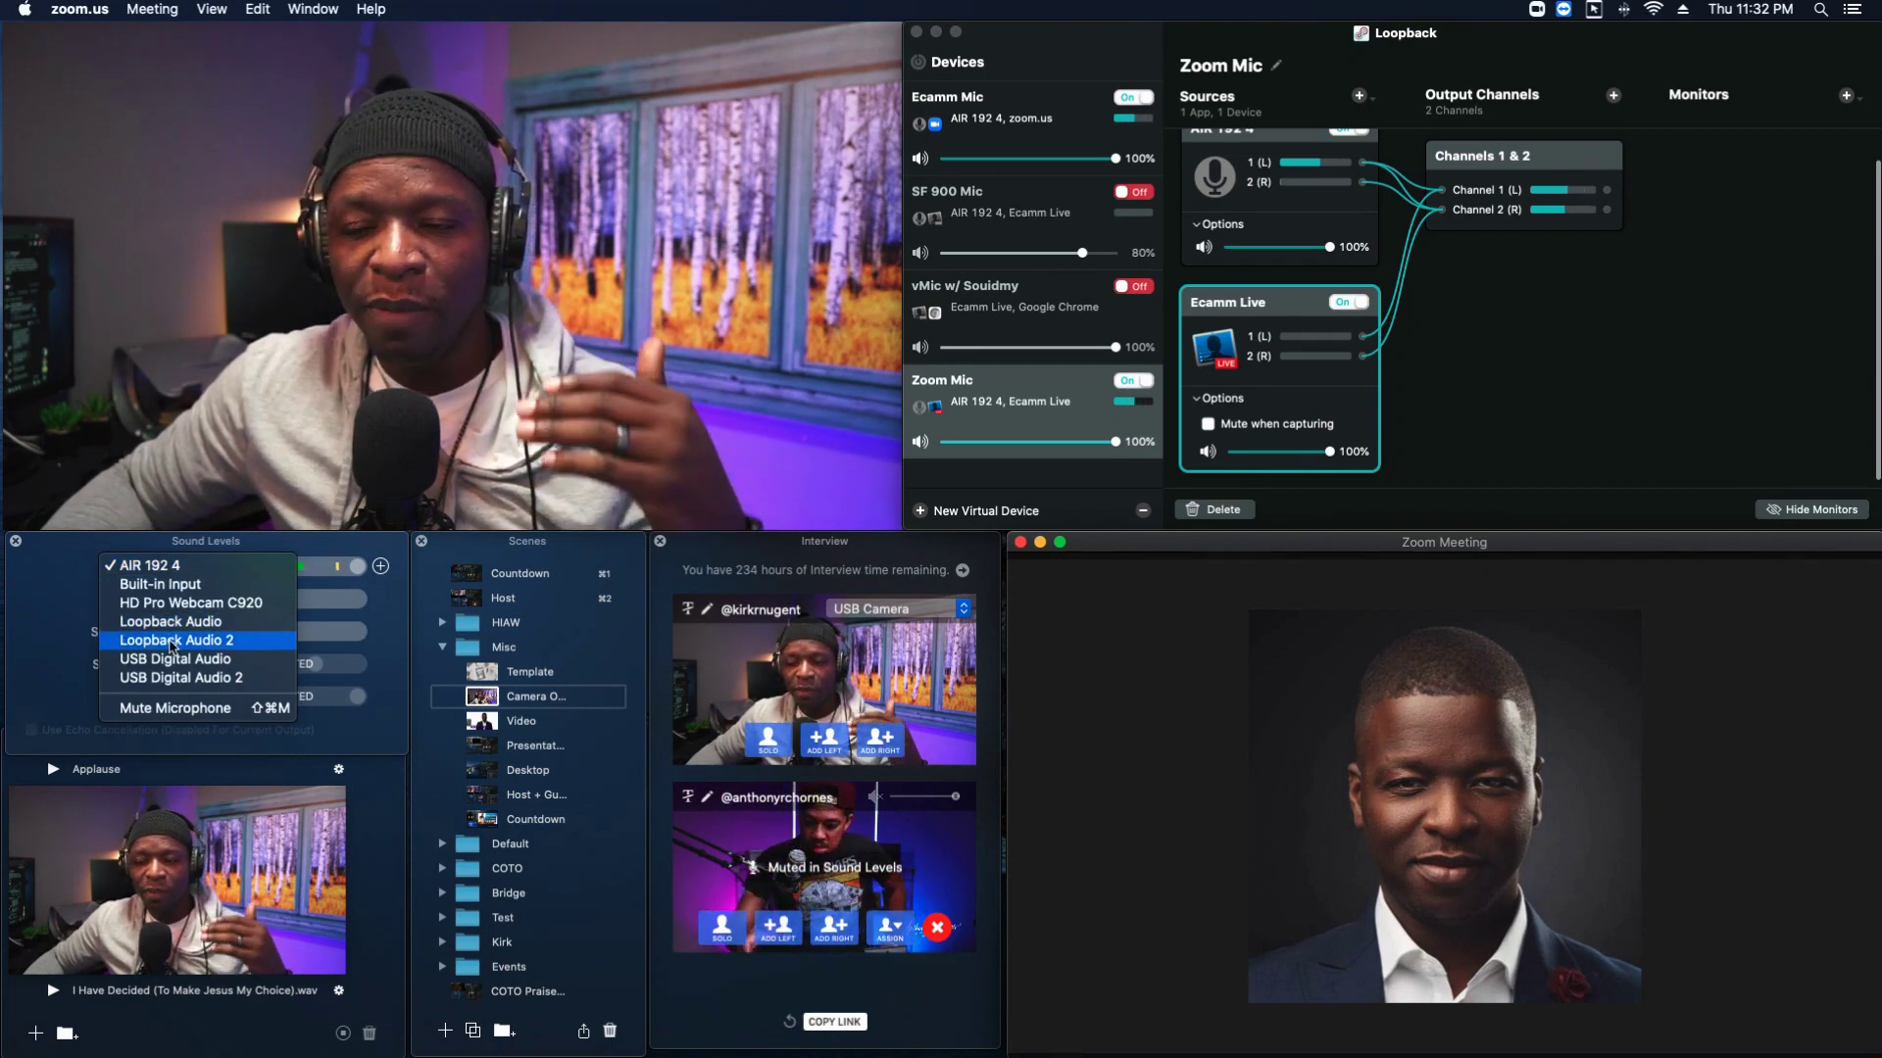
pyautogui.click(277, 567)
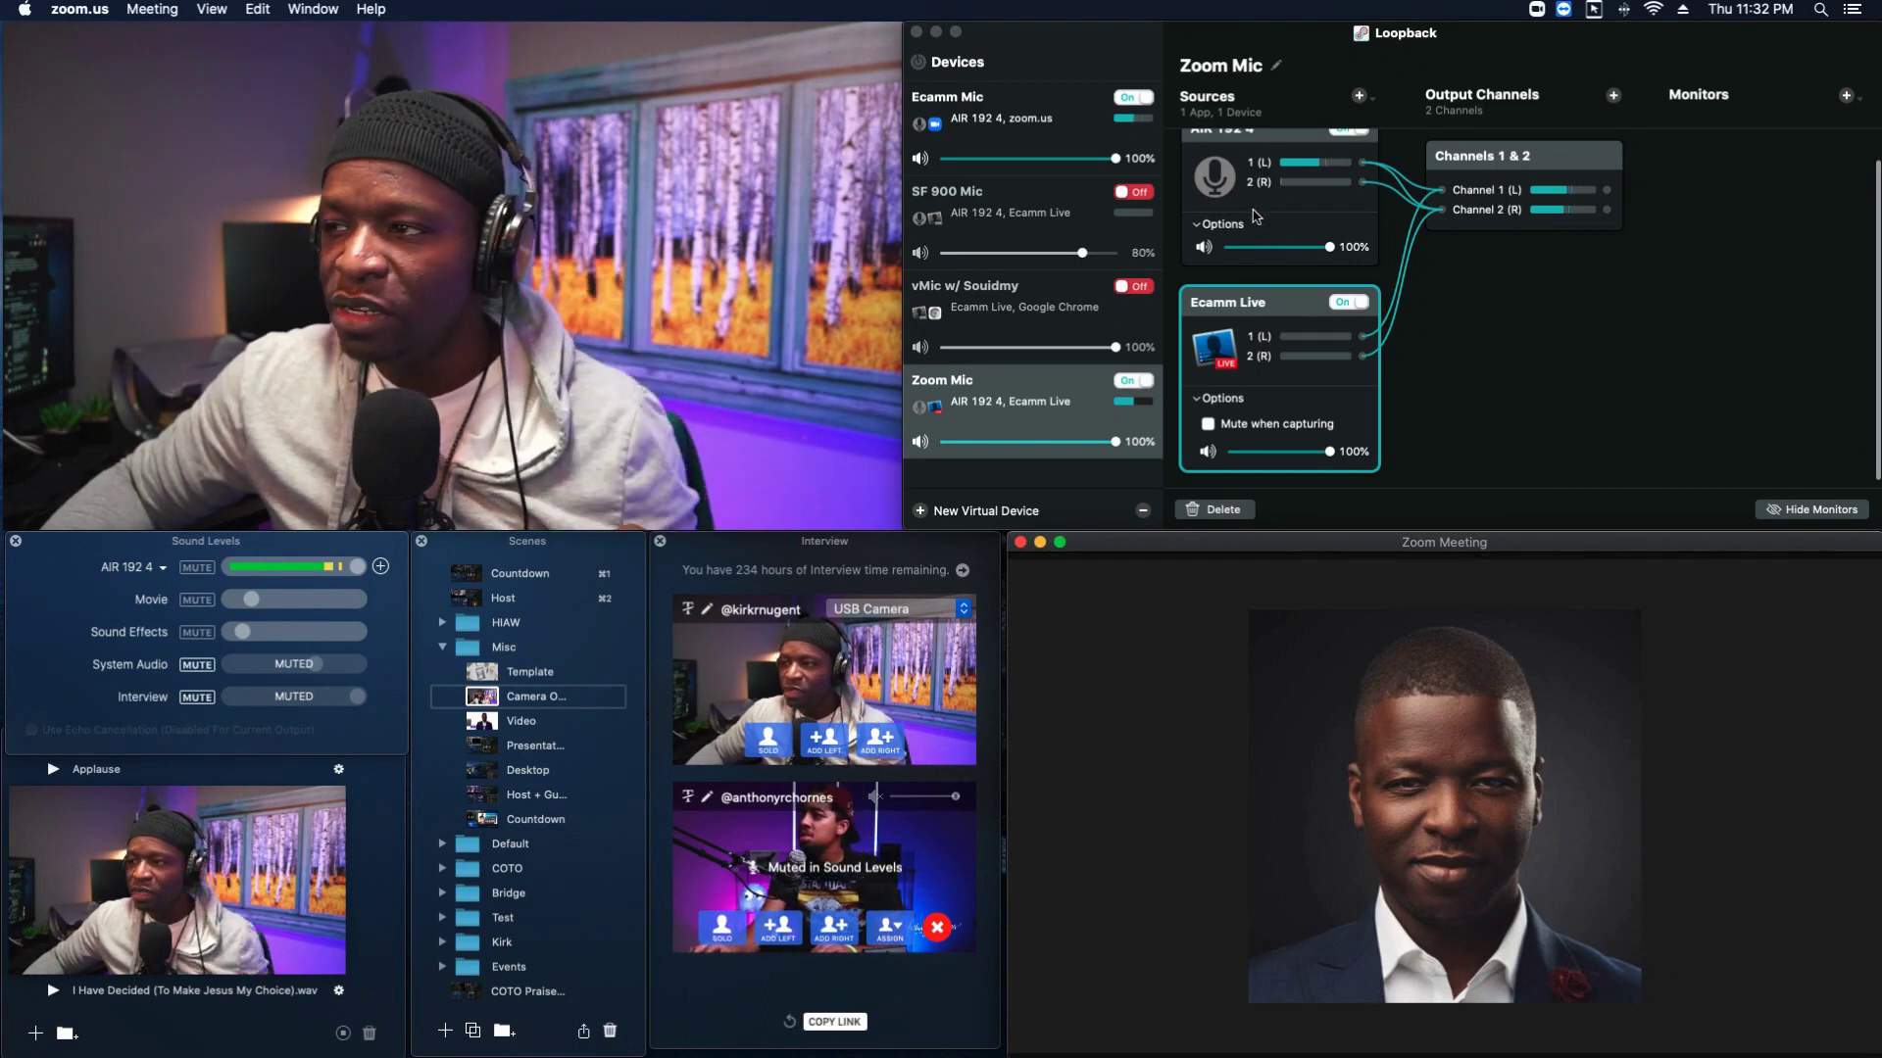
pyautogui.click(1135, 104)
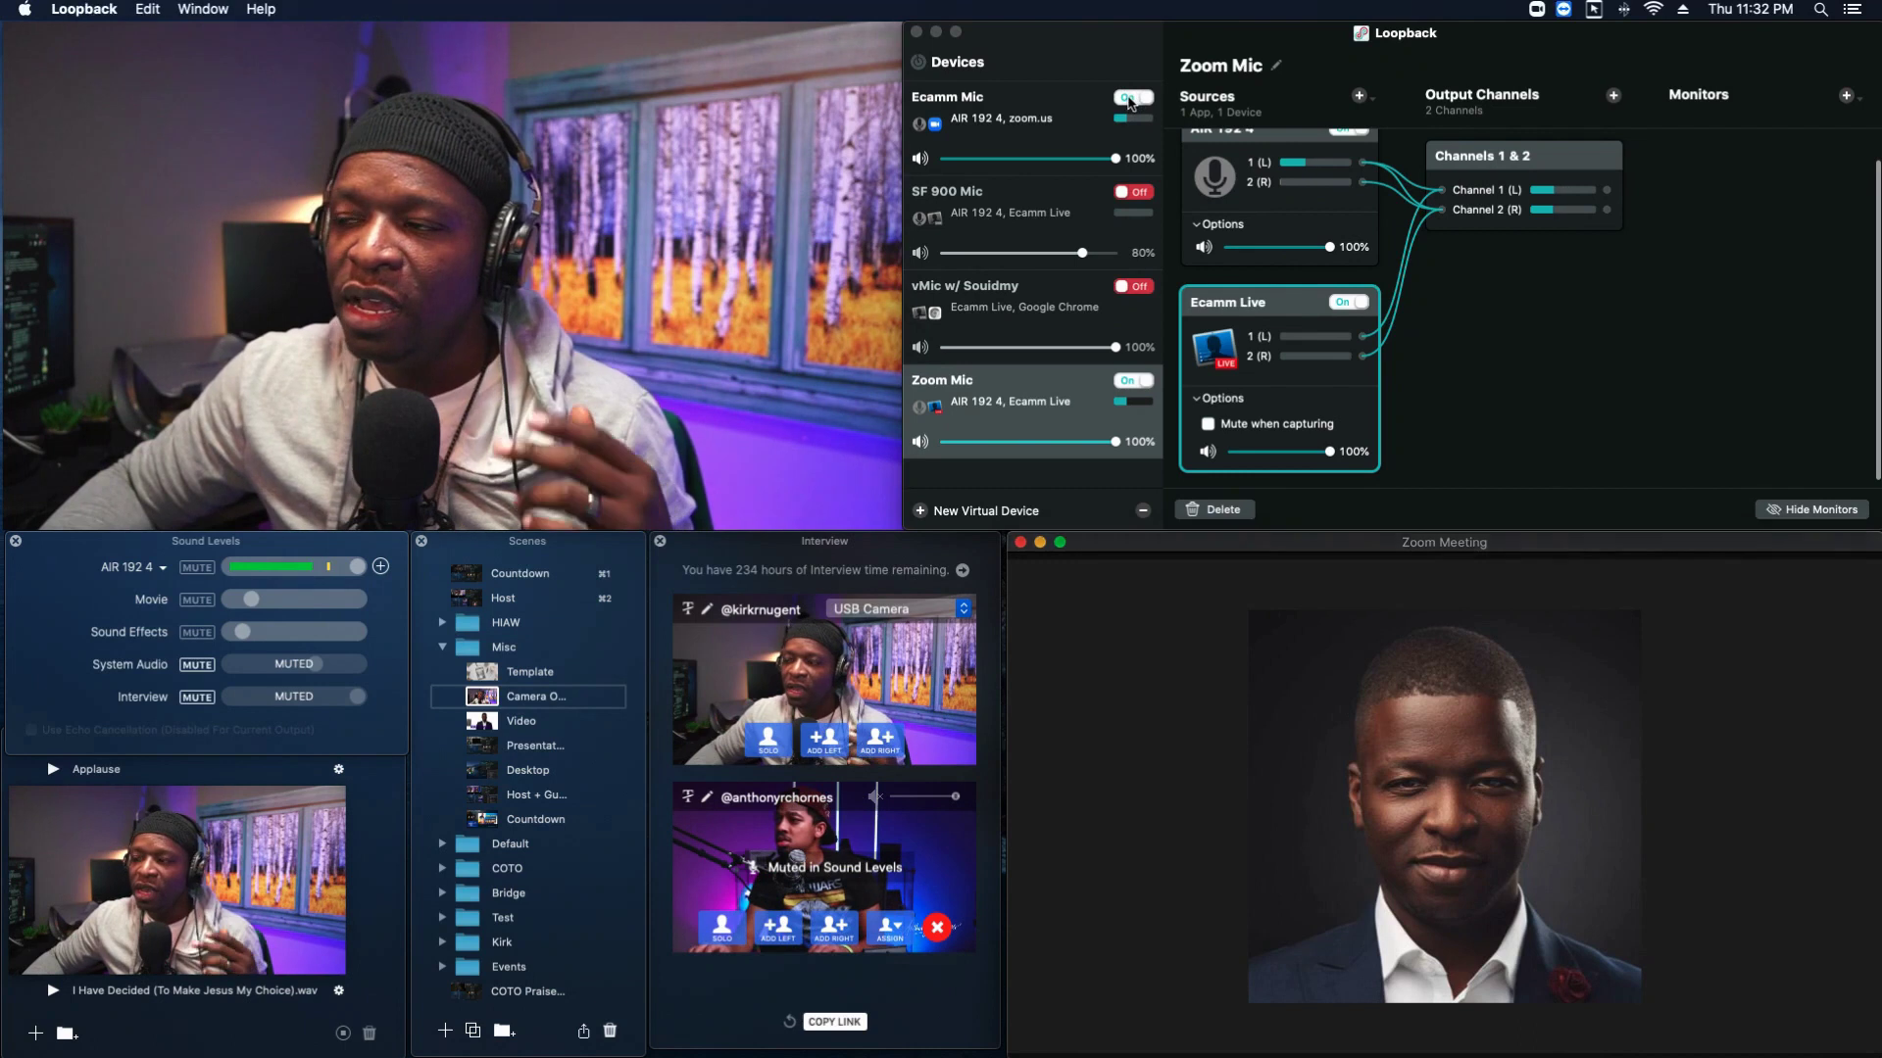
pyautogui.click(1132, 102)
pyautogui.click(1132, 102)
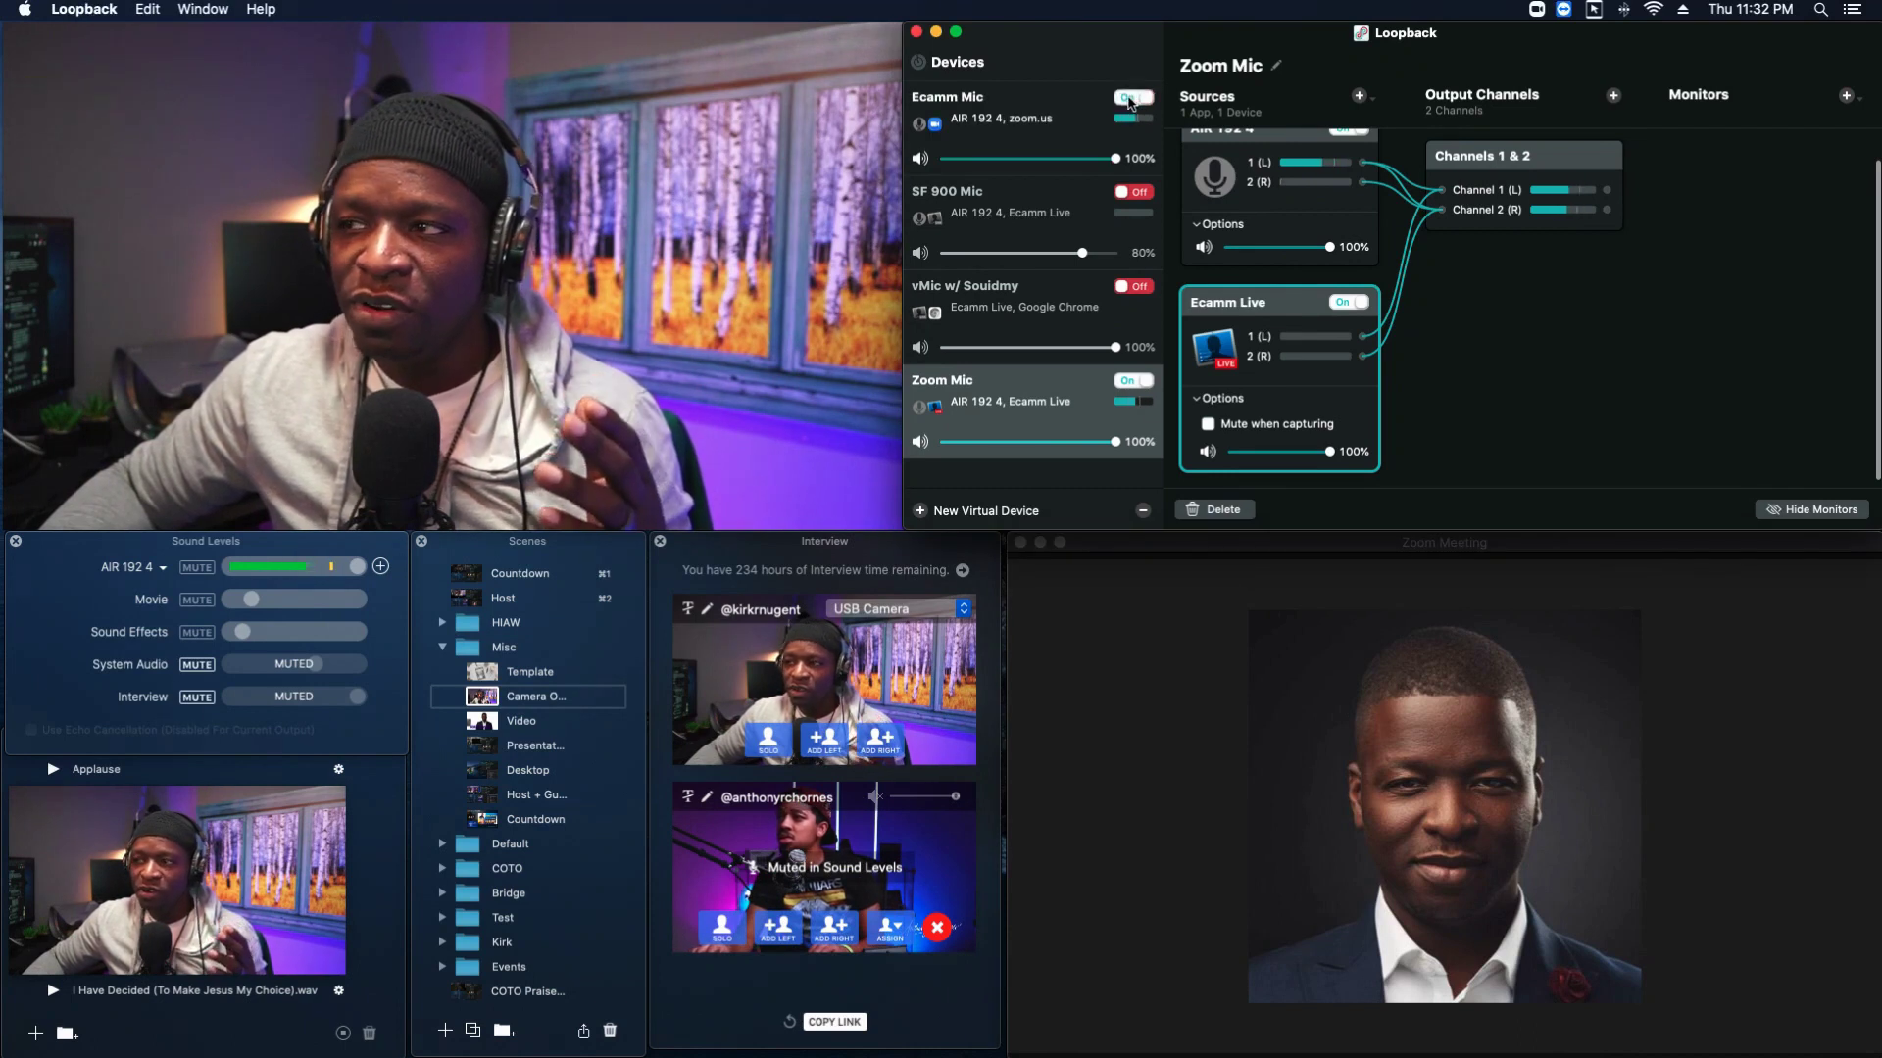
pyautogui.click(1132, 382)
pyautogui.click(1132, 383)
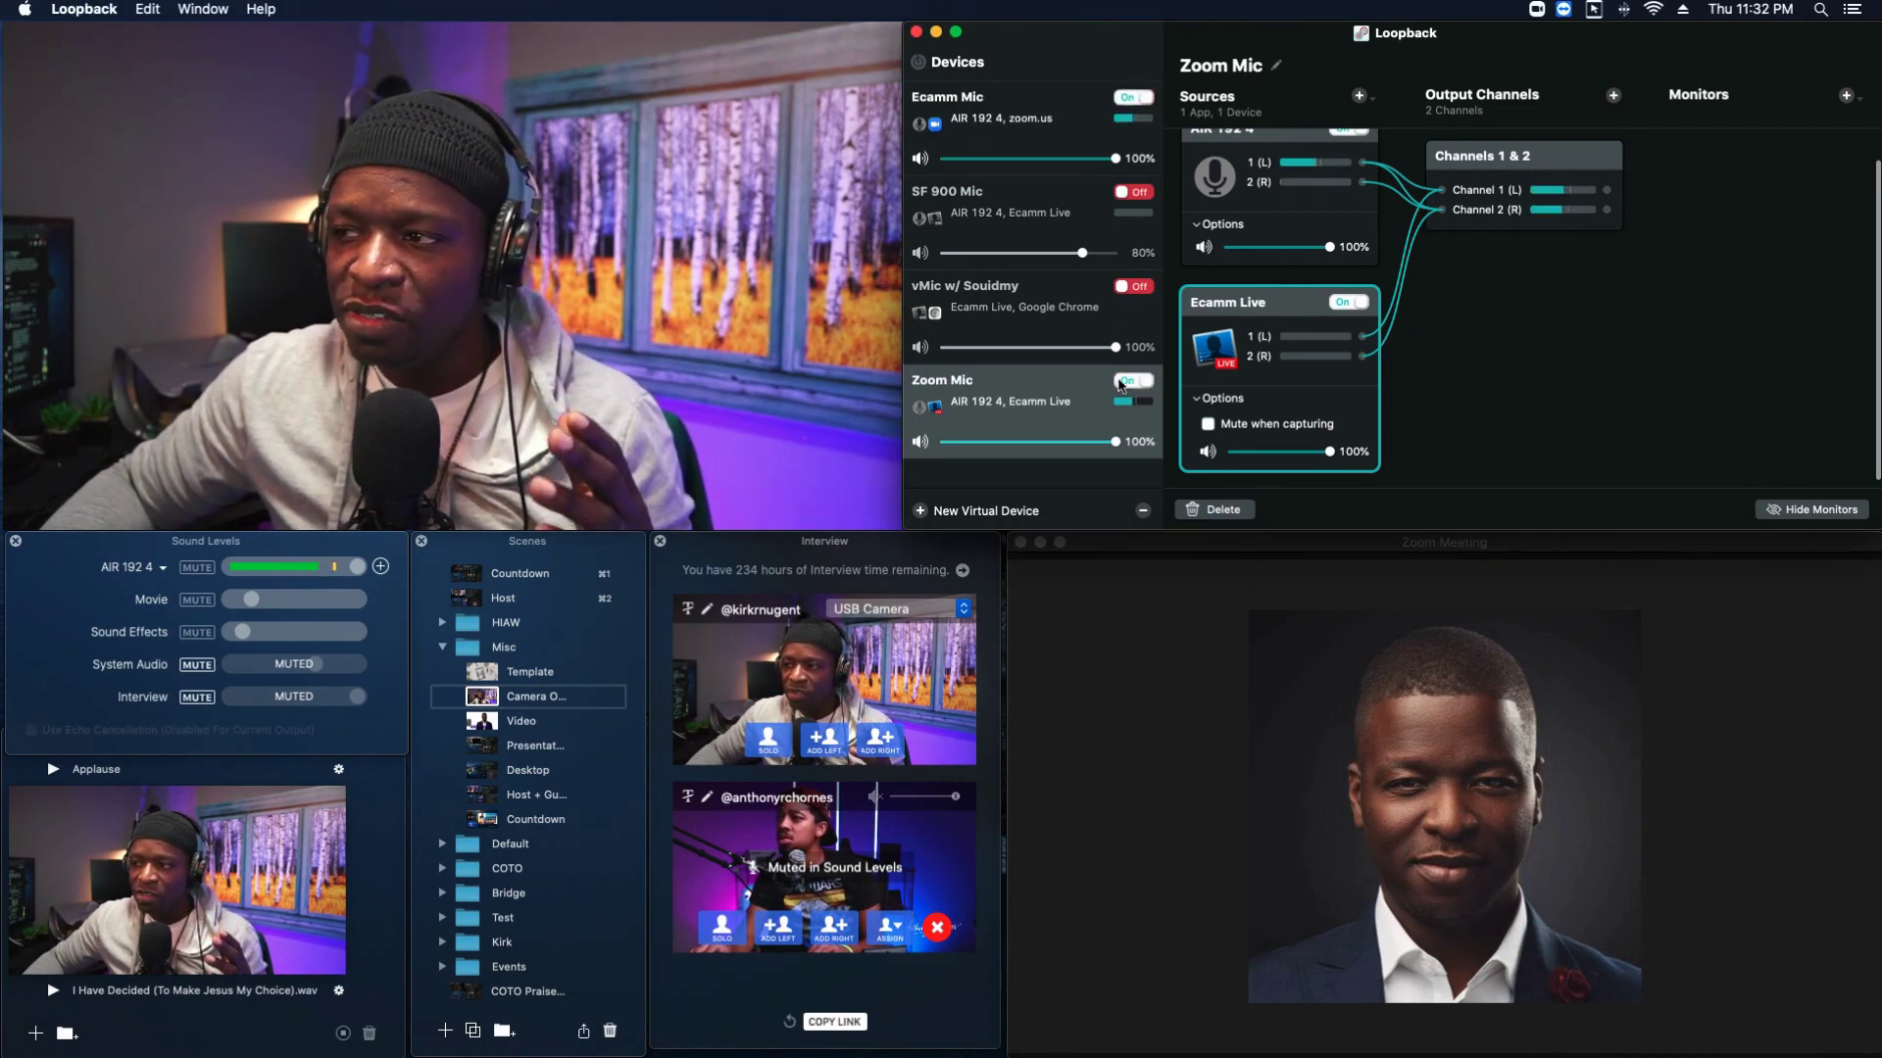
pyautogui.click(162, 568)
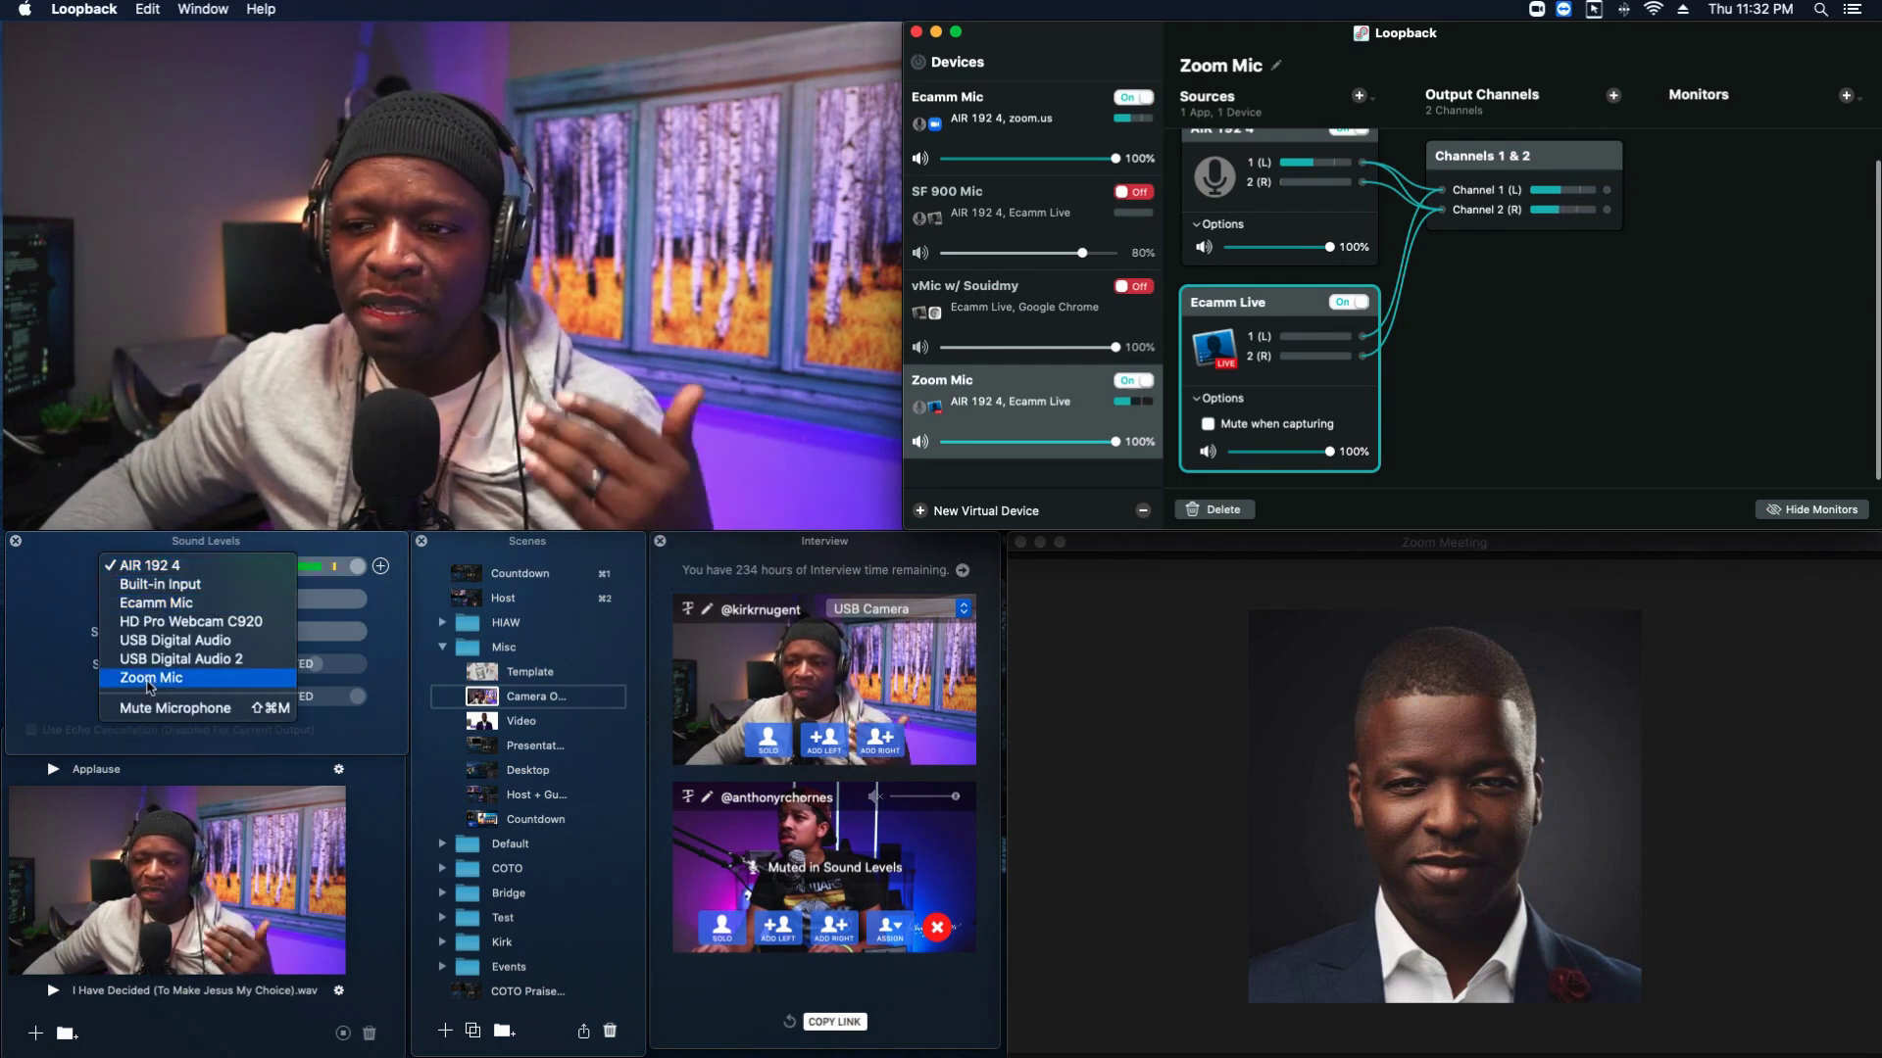
pyautogui.click(5, 578)
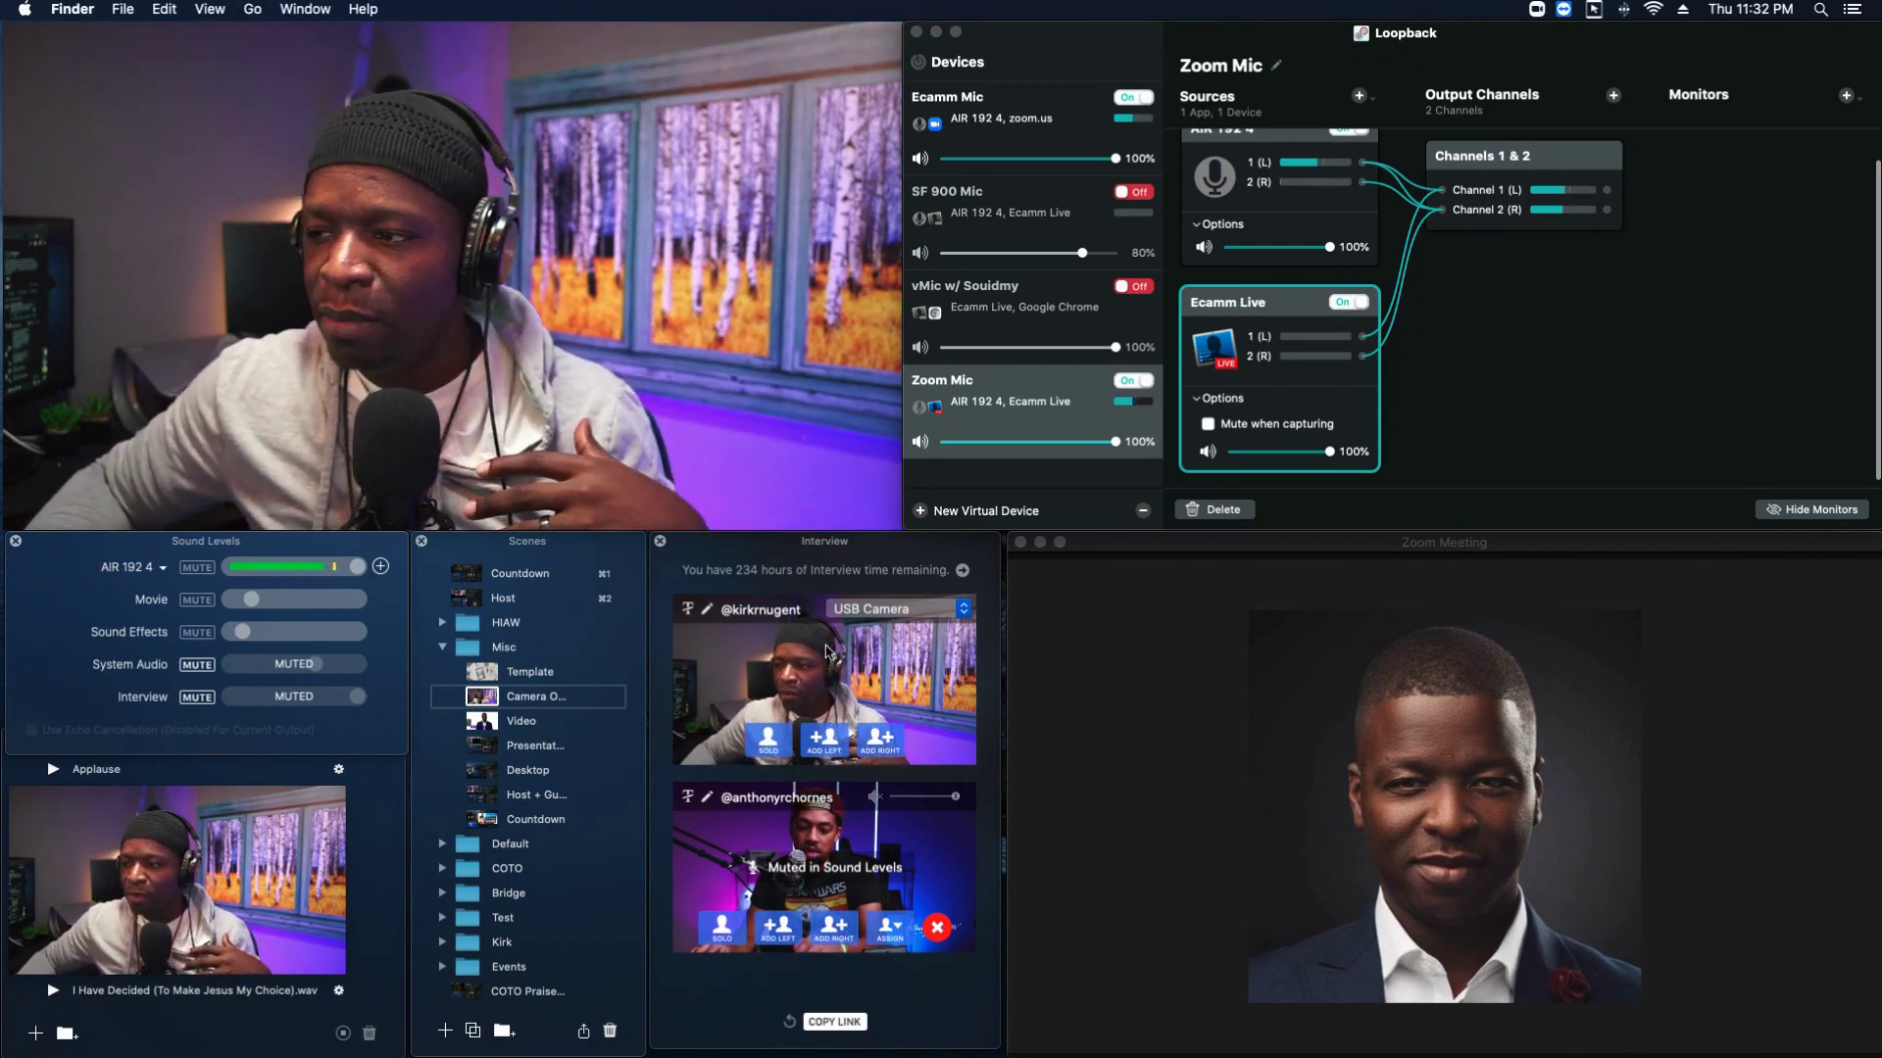
pyautogui.moveTo(1106, 666)
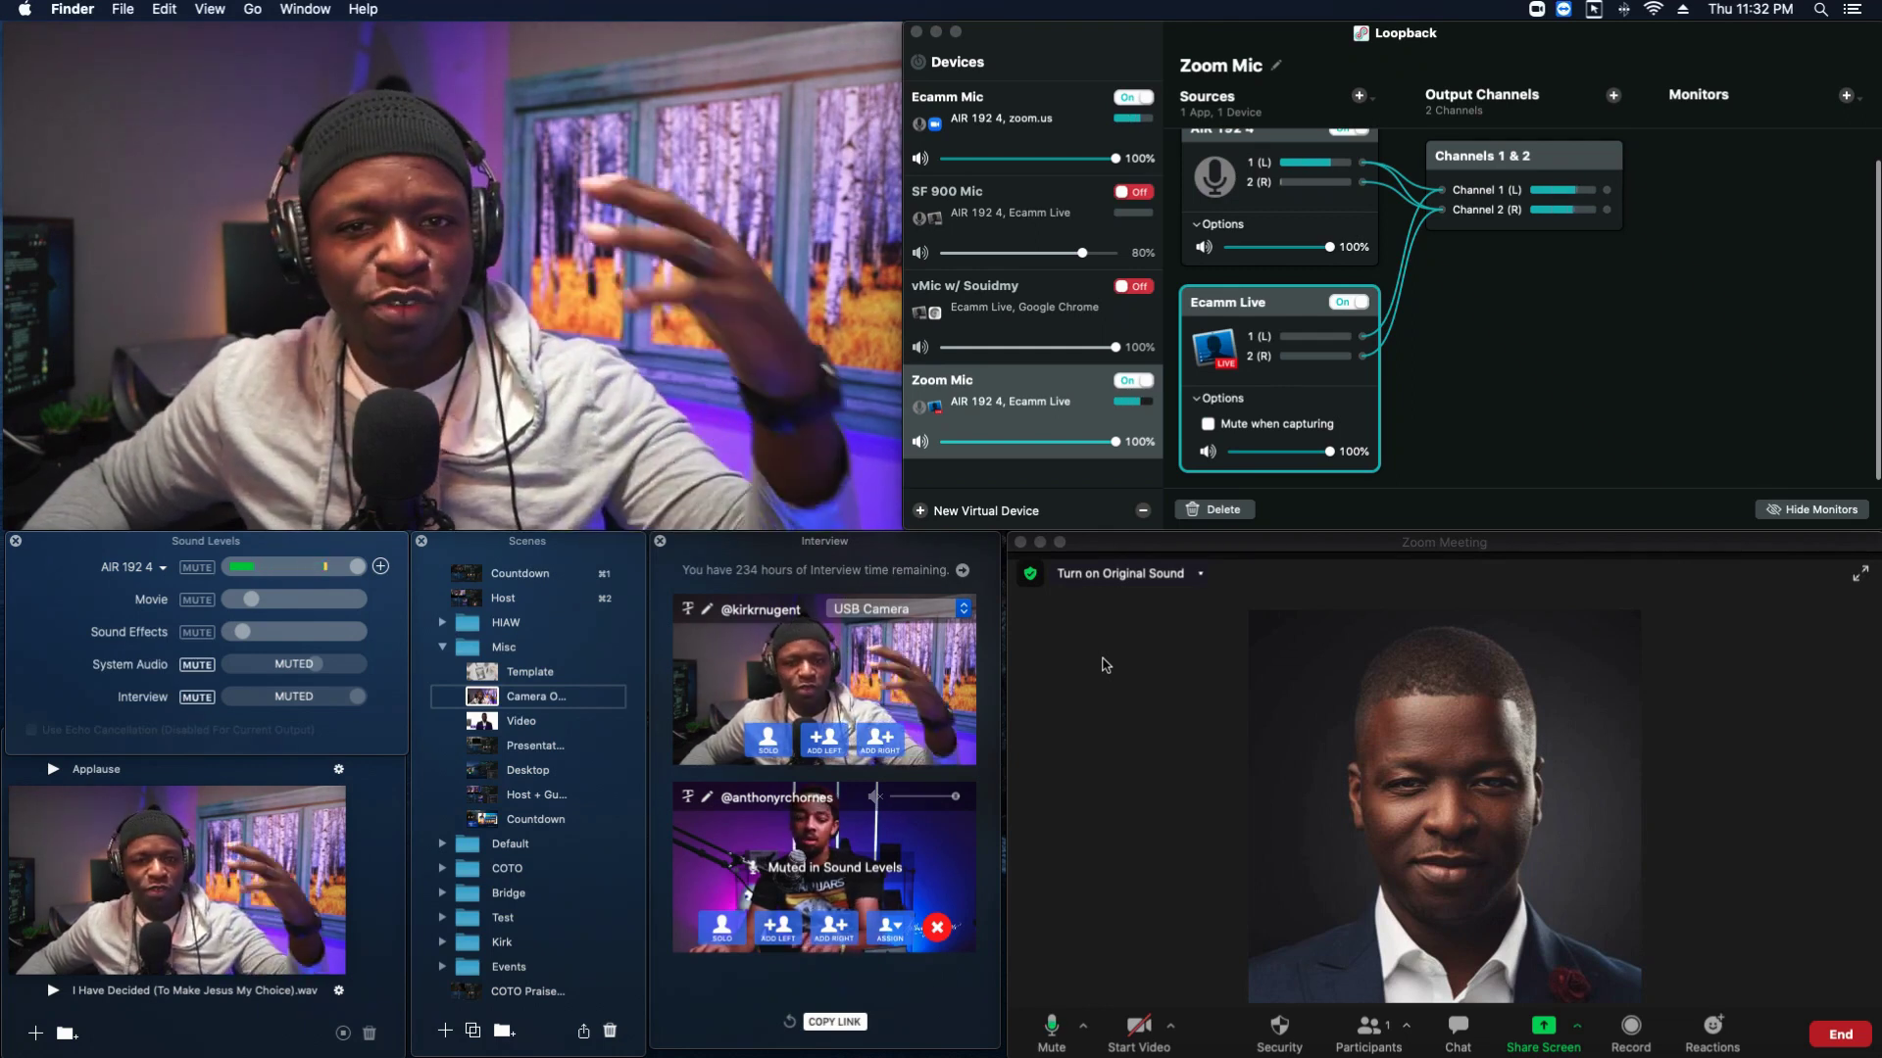
pyautogui.moveTo(810, 385)
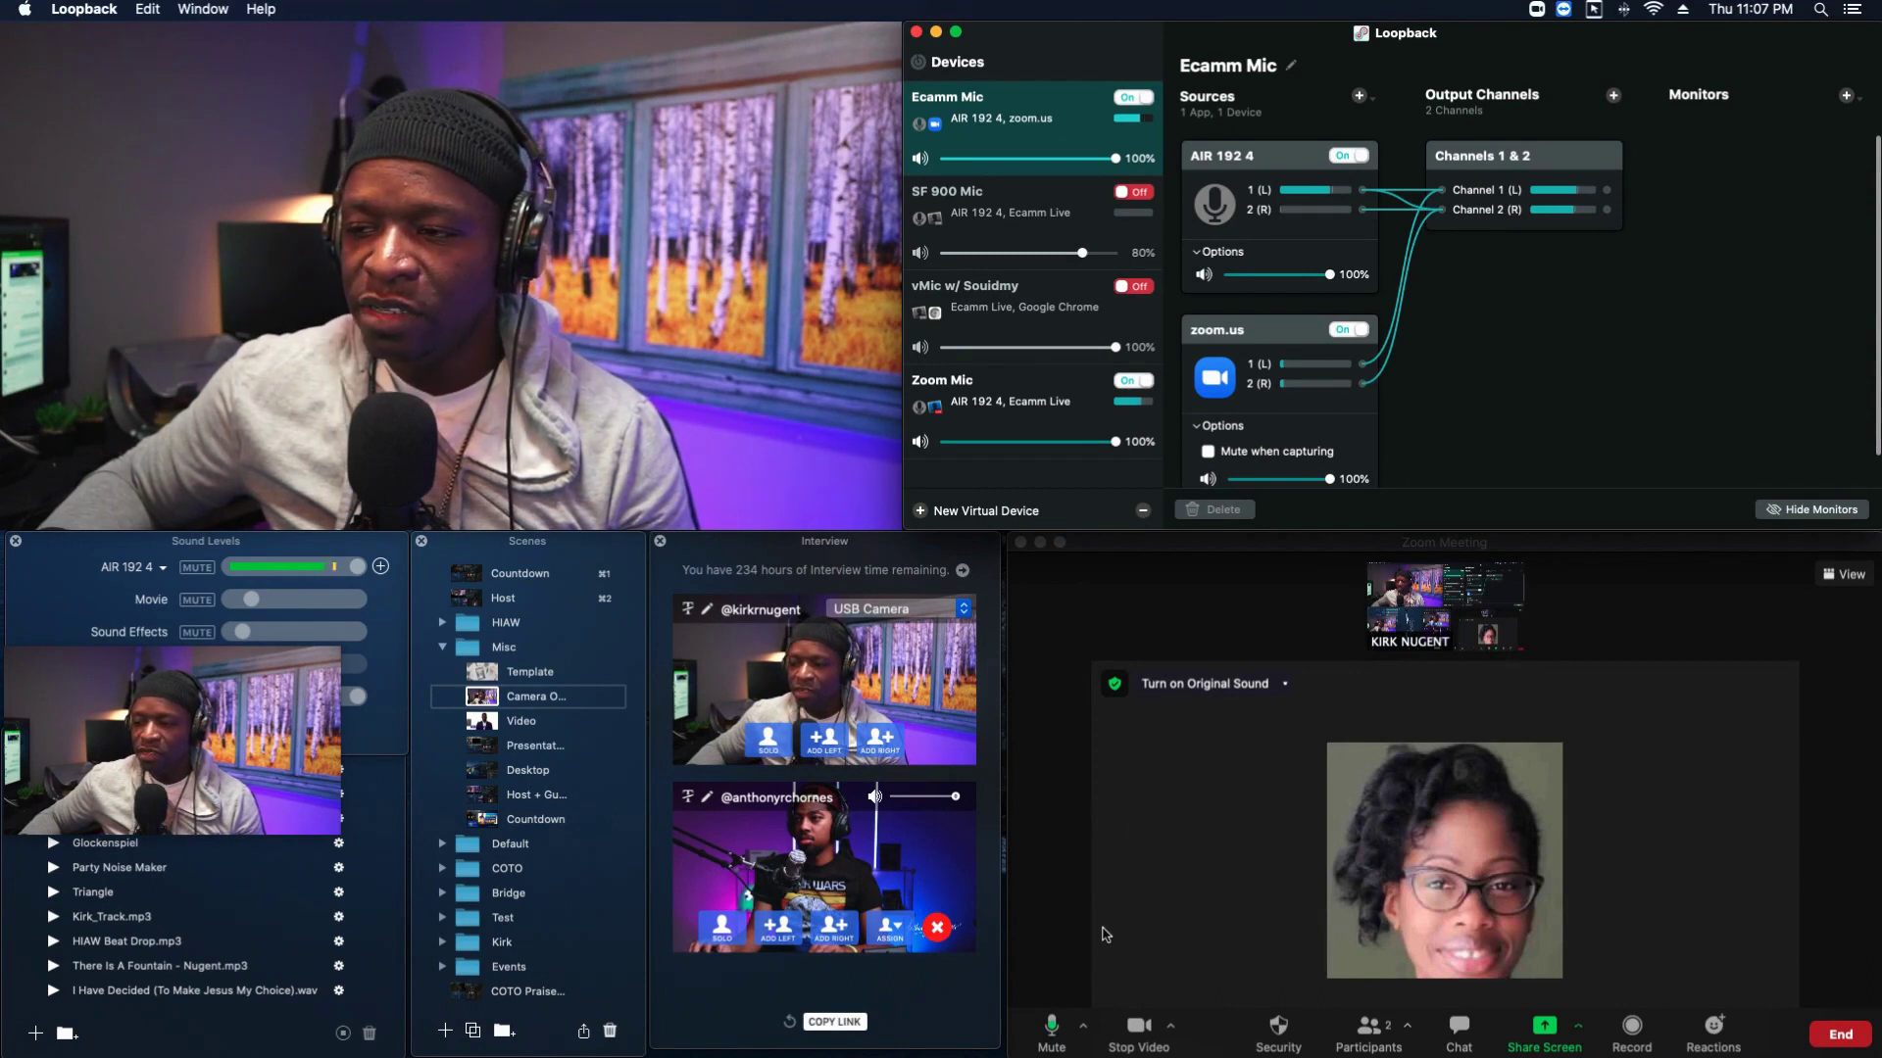
# - Move the Ecamm preview lower, toggle System Audio mute off and on, and switch to Host + Guest
pyautogui.moveTo(337, 656)
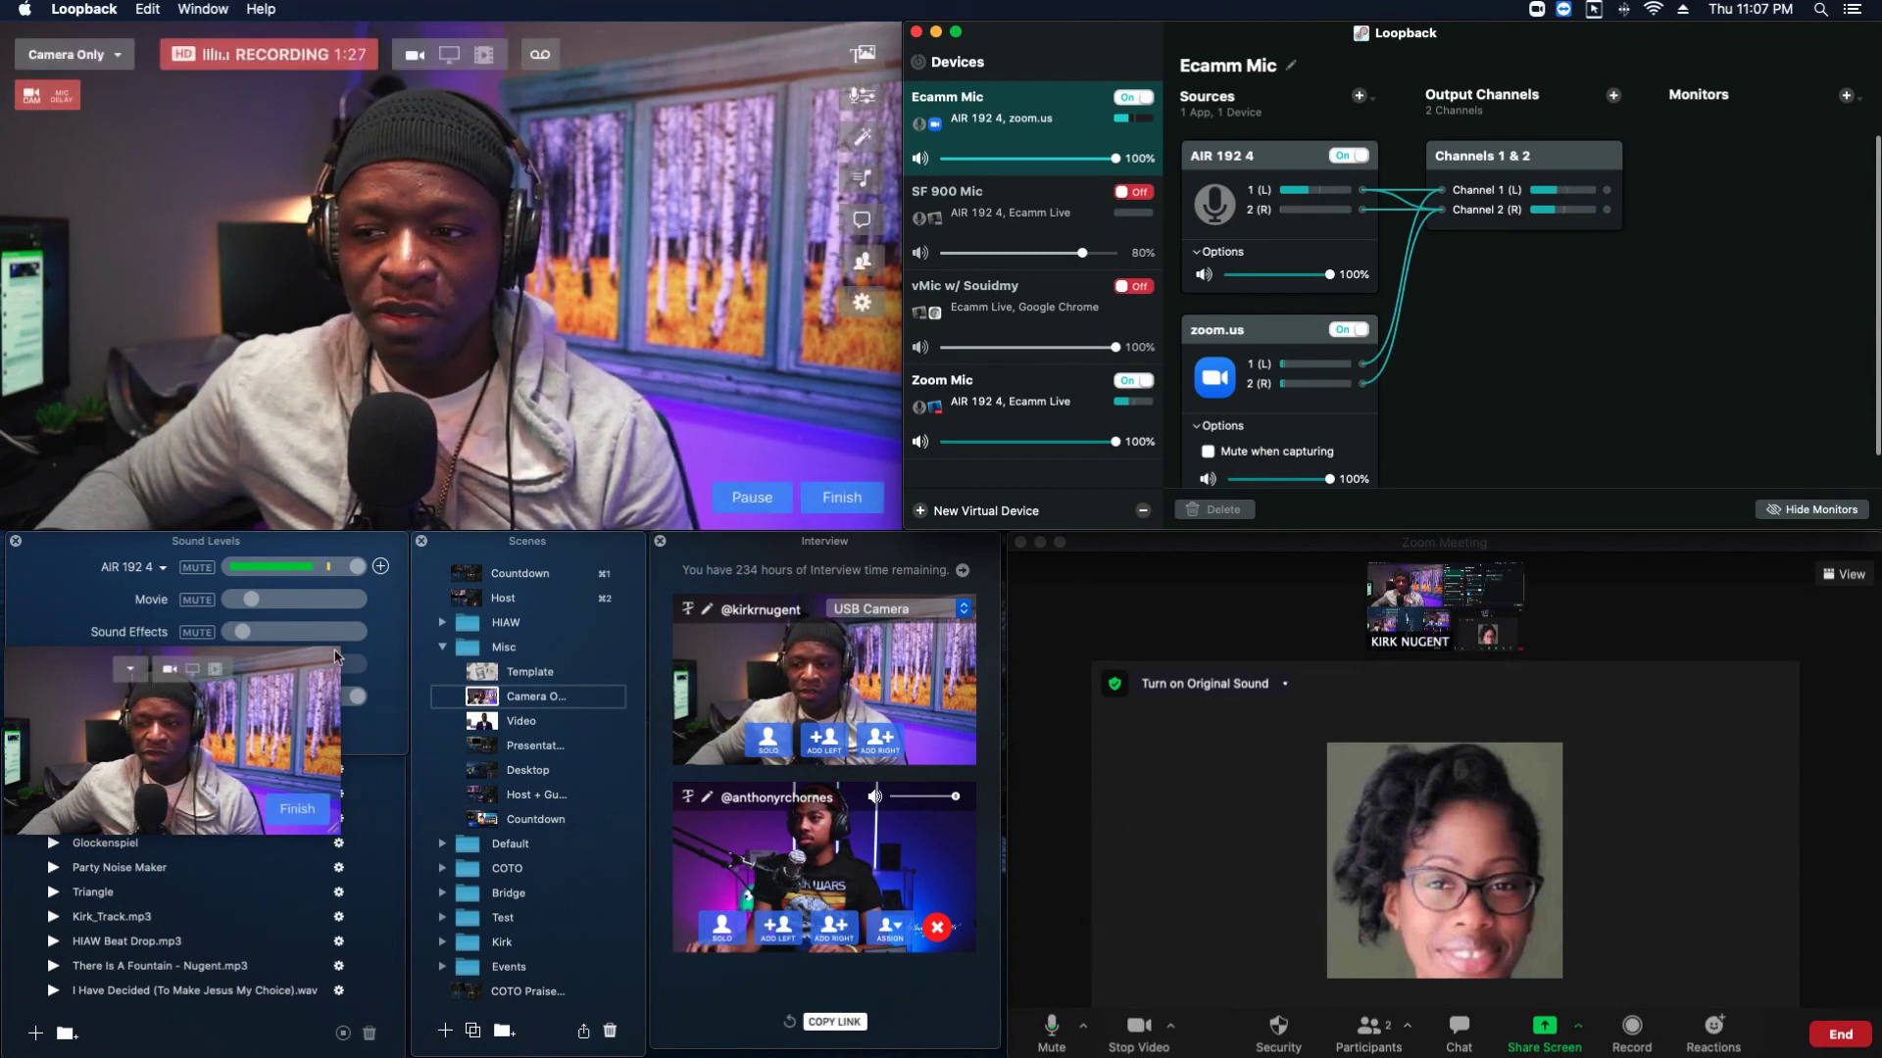
pyautogui.moveTo(276, 703); pyautogui.dragTo(283, 843)
pyautogui.moveTo(1083, 725)
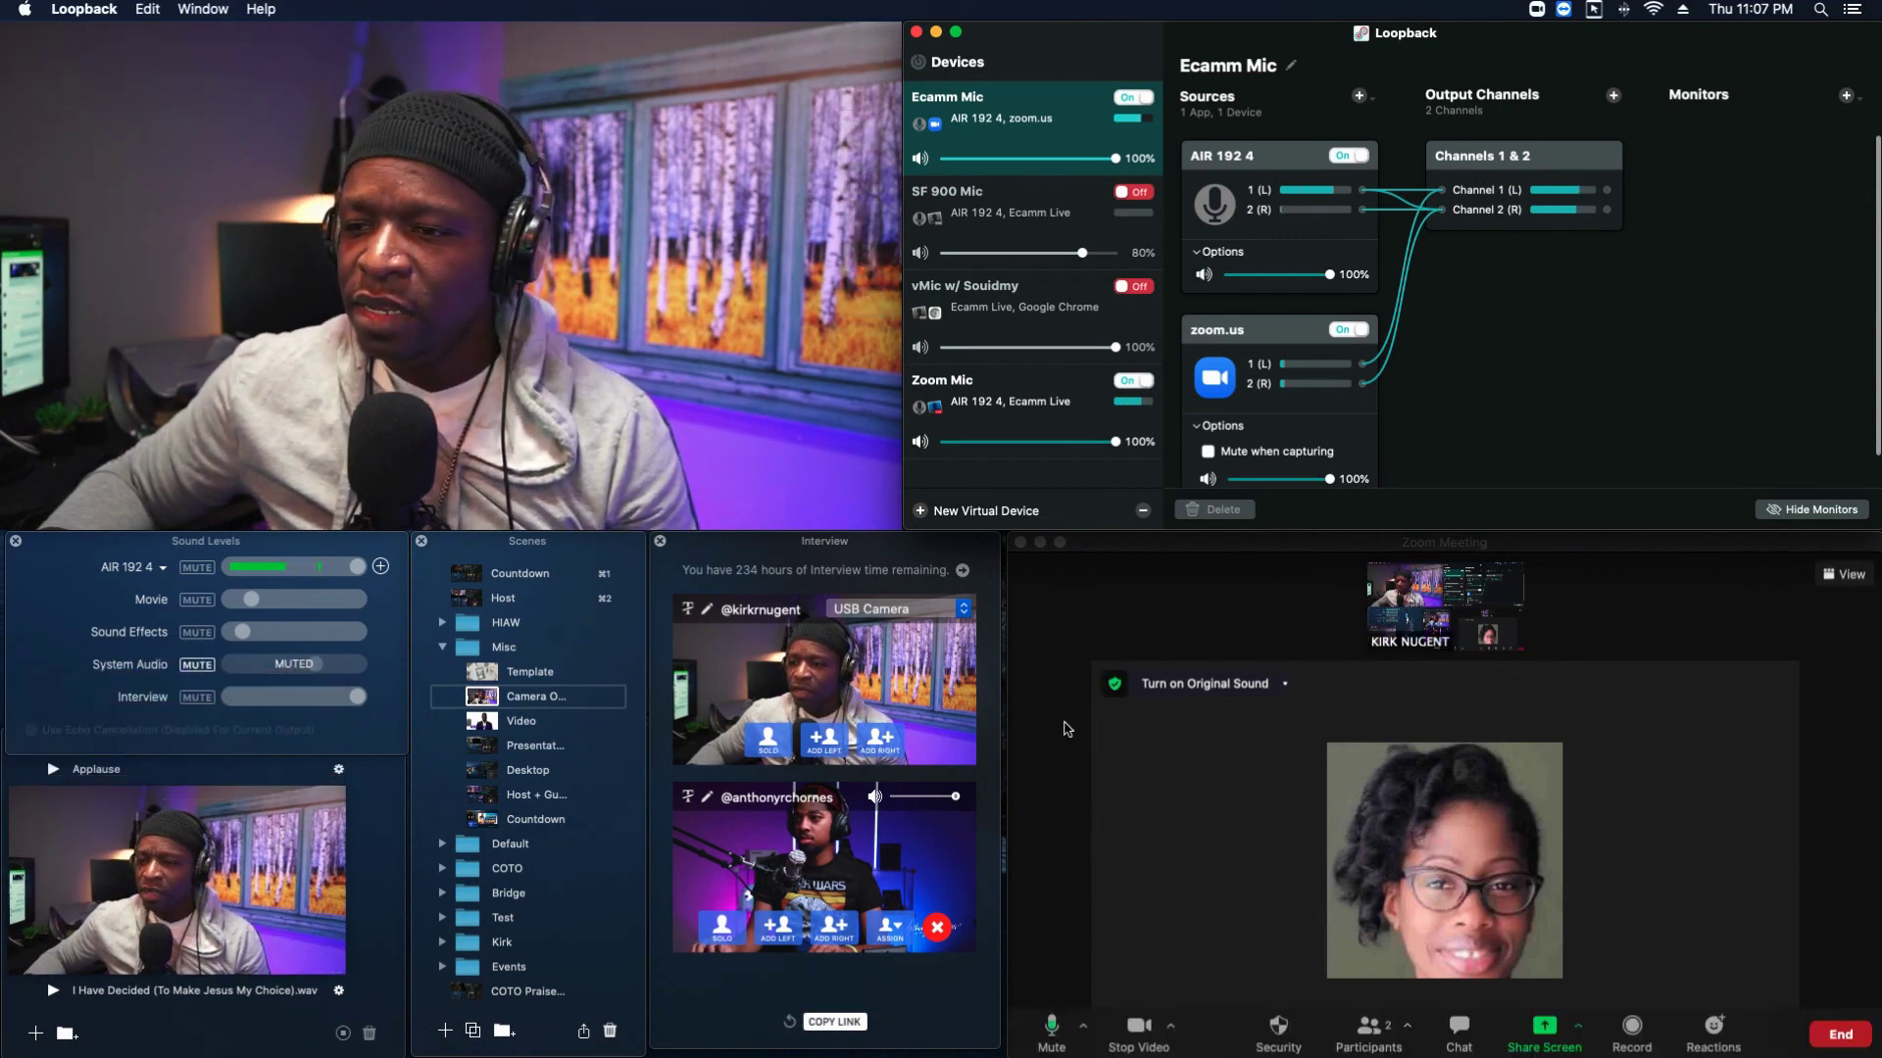
pyautogui.click(191, 665)
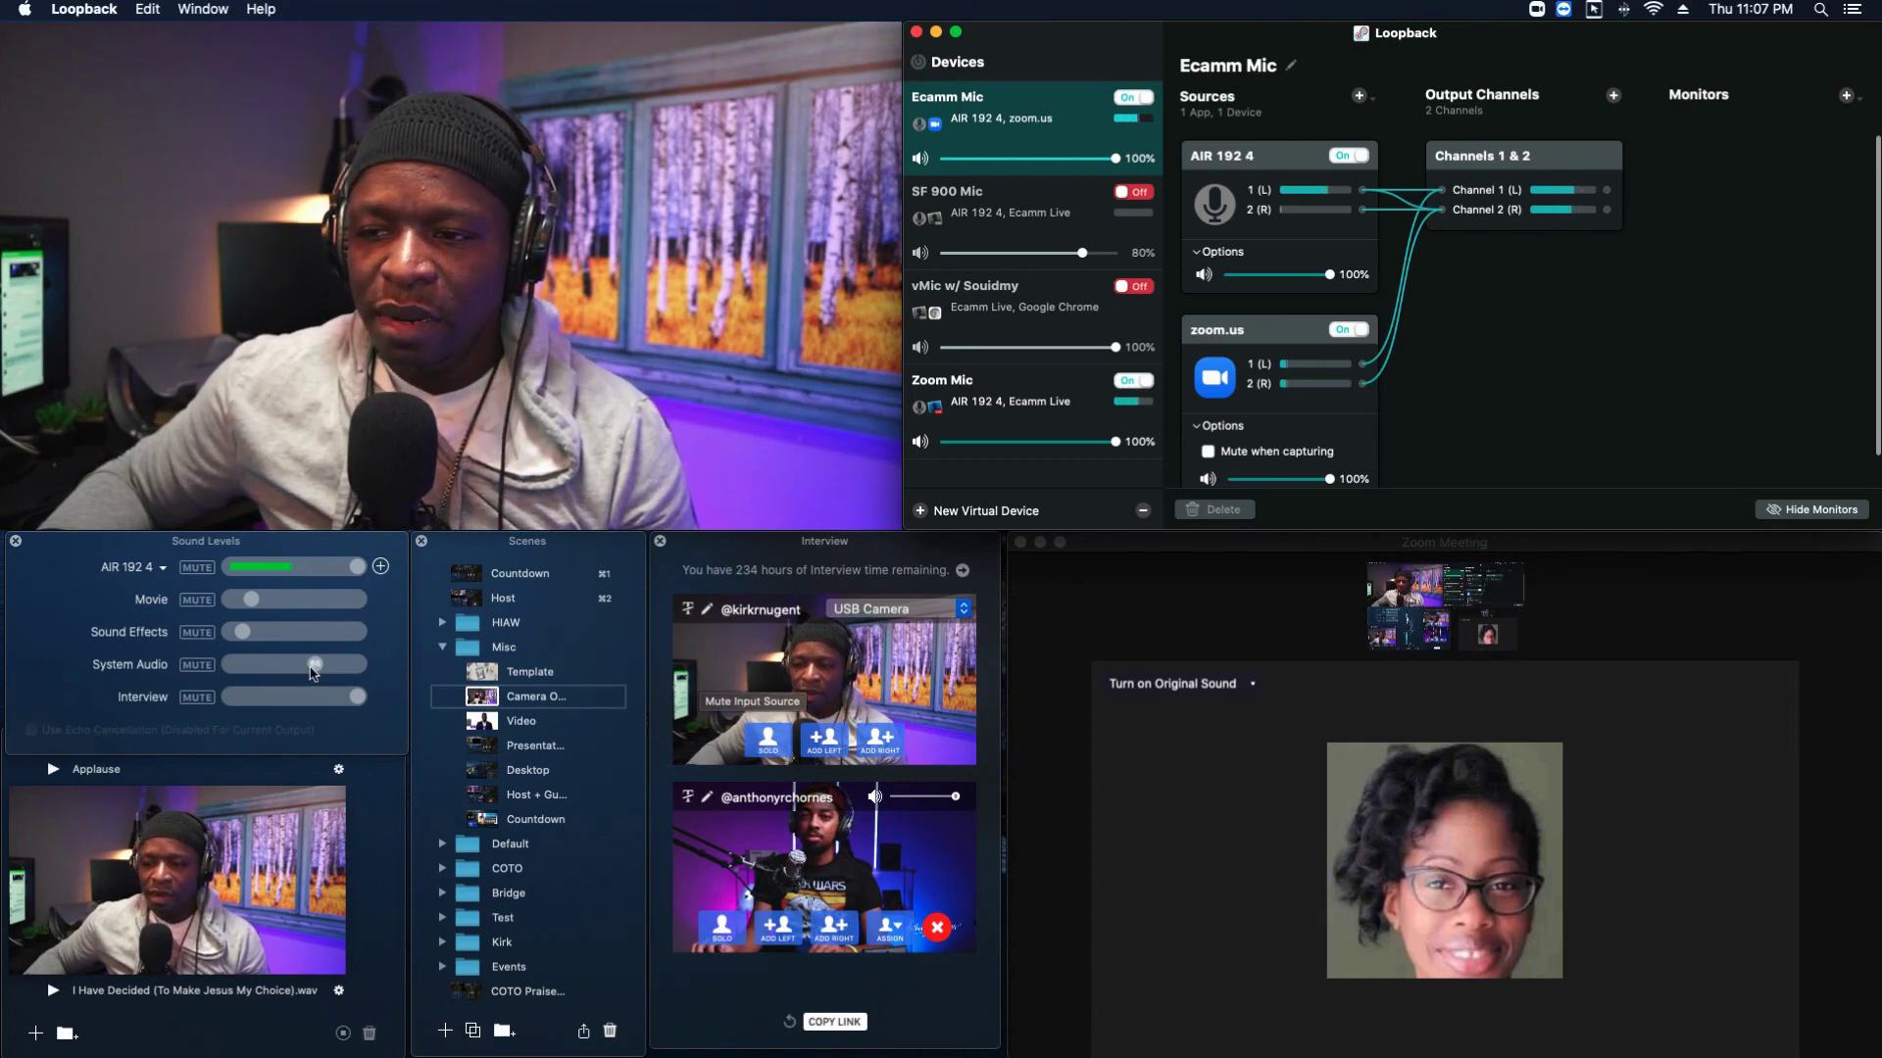
pyautogui.click(195, 665)
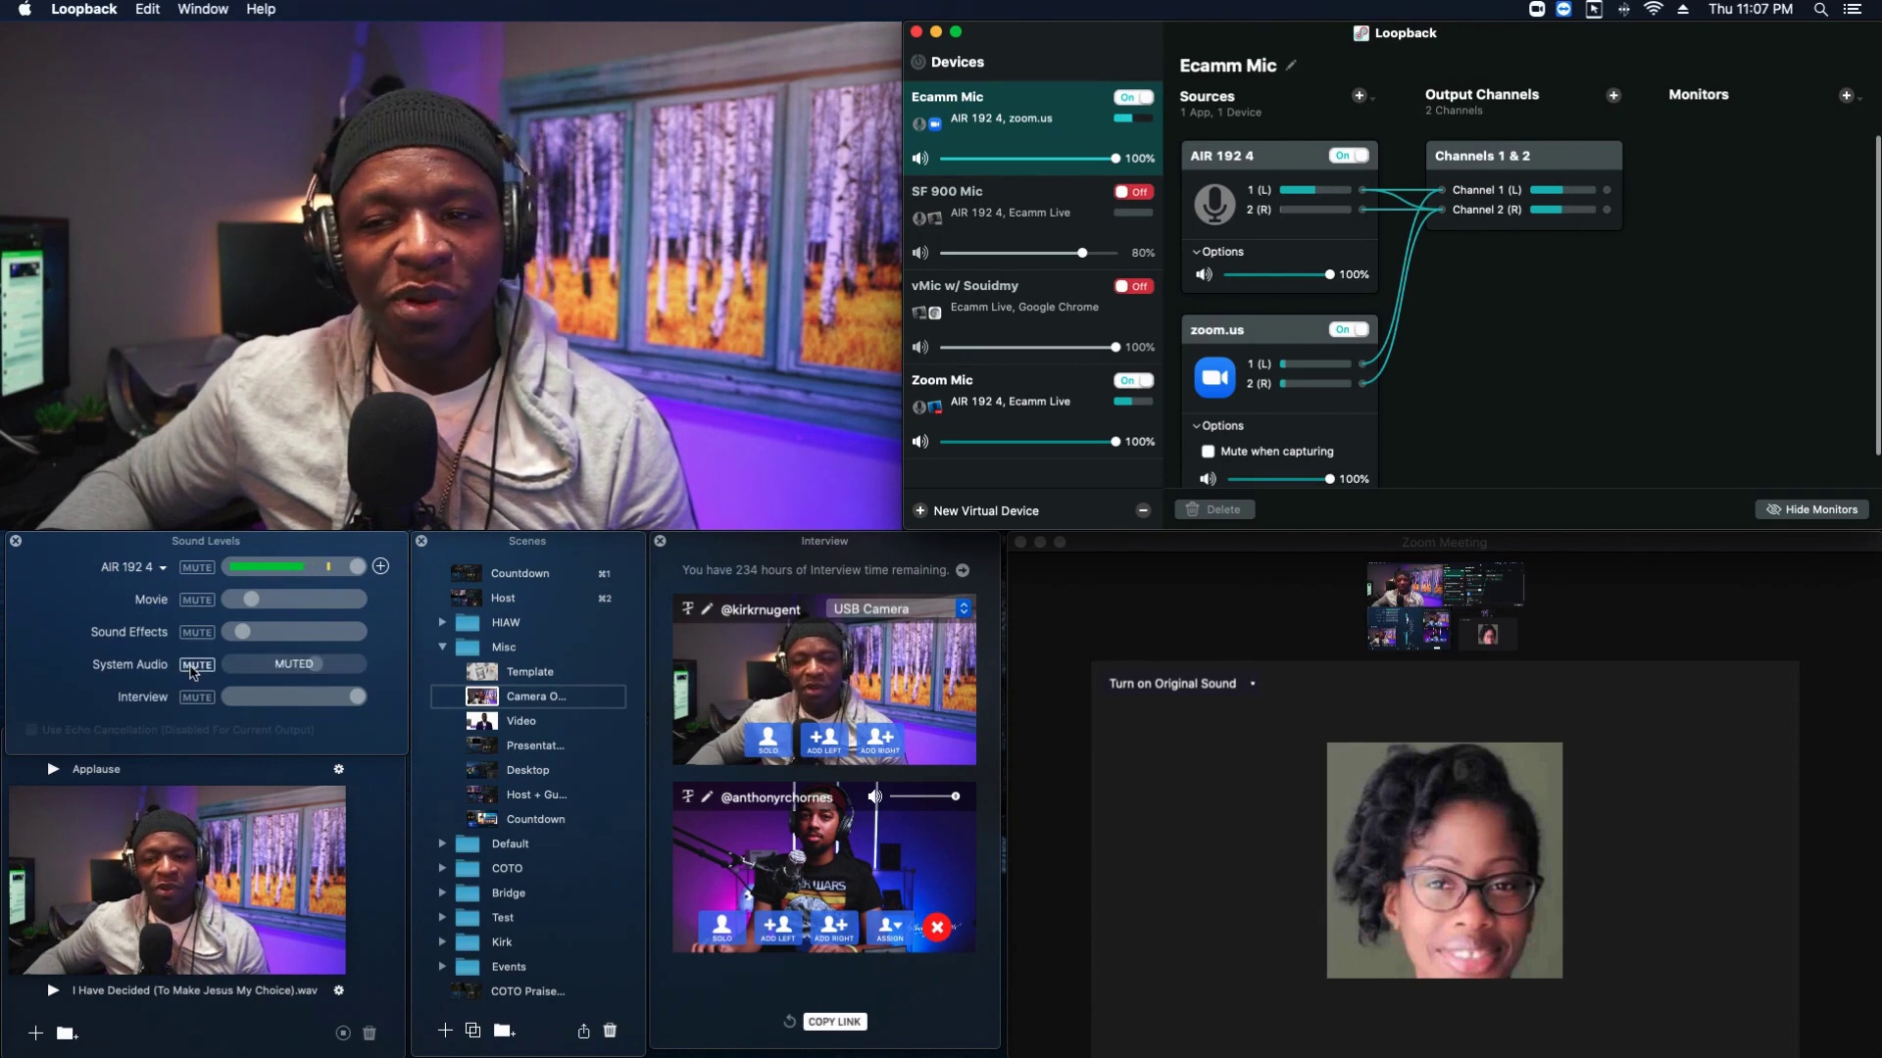
pyautogui.click(487, 796)
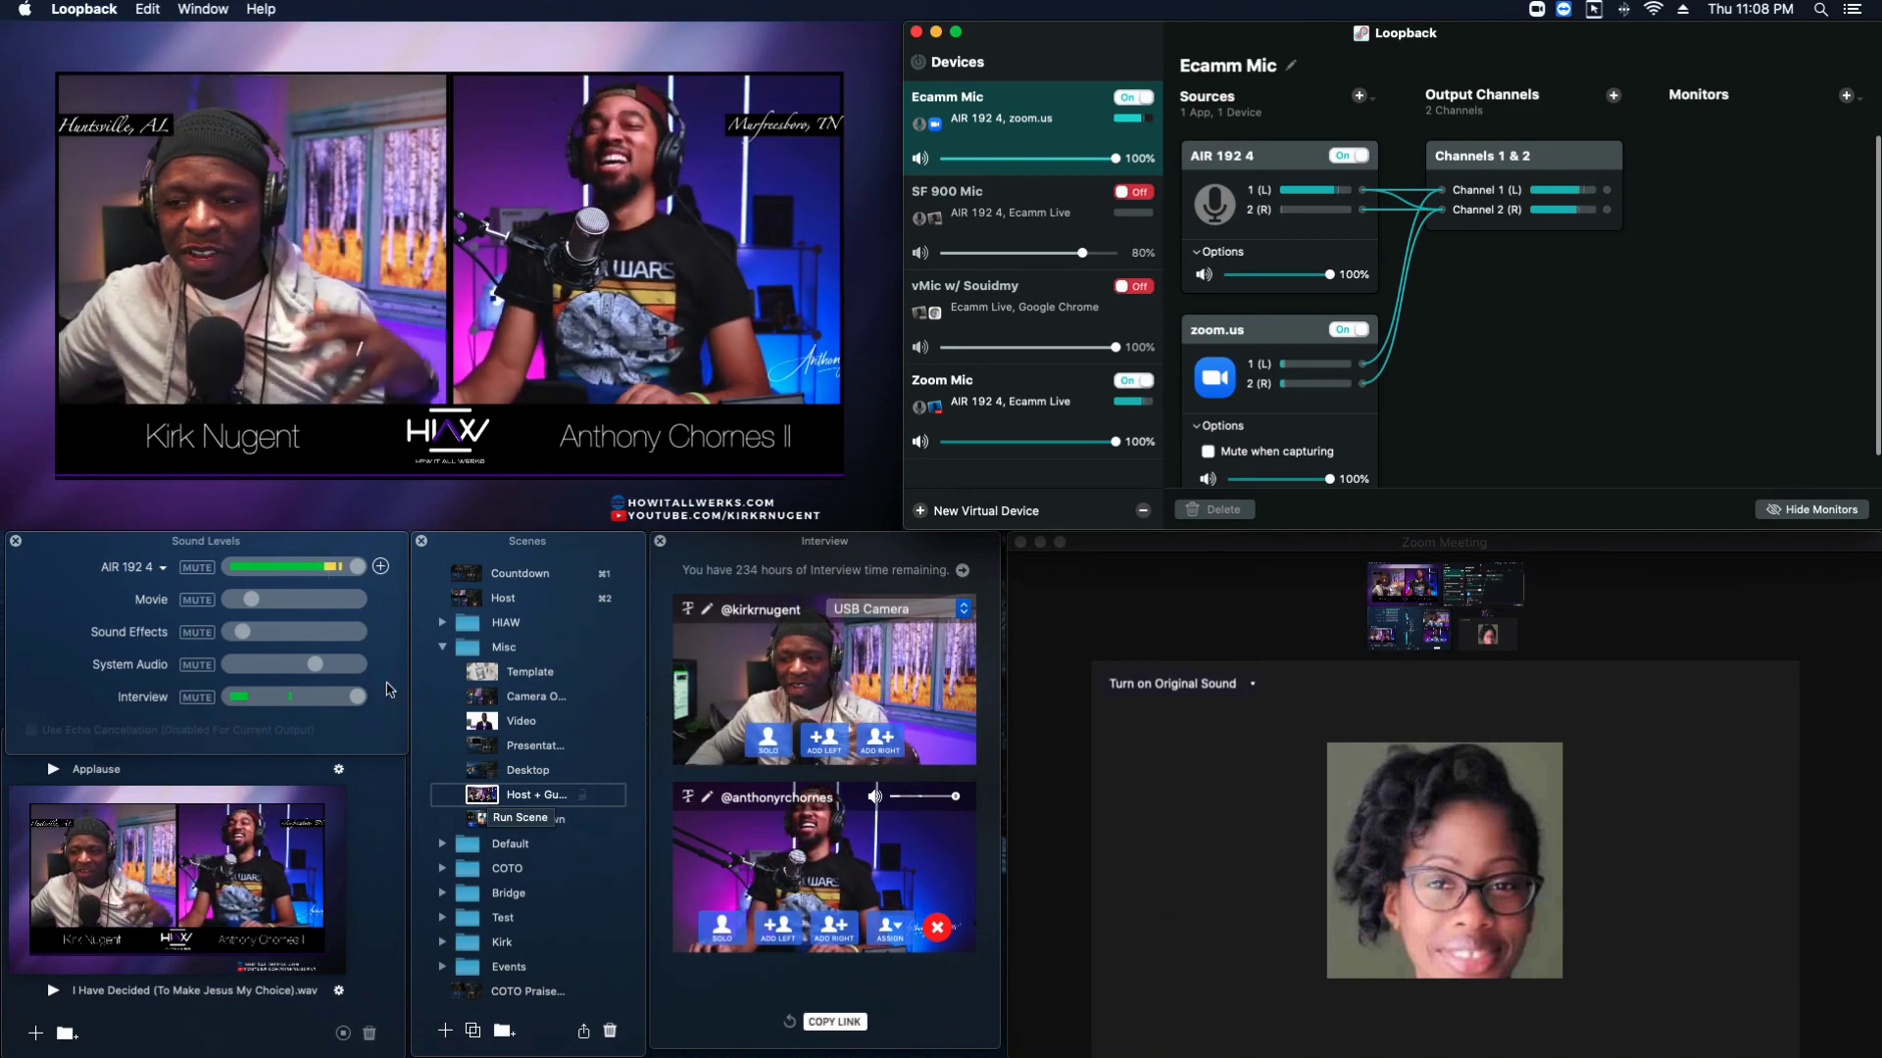
pyautogui.click(165, 574)
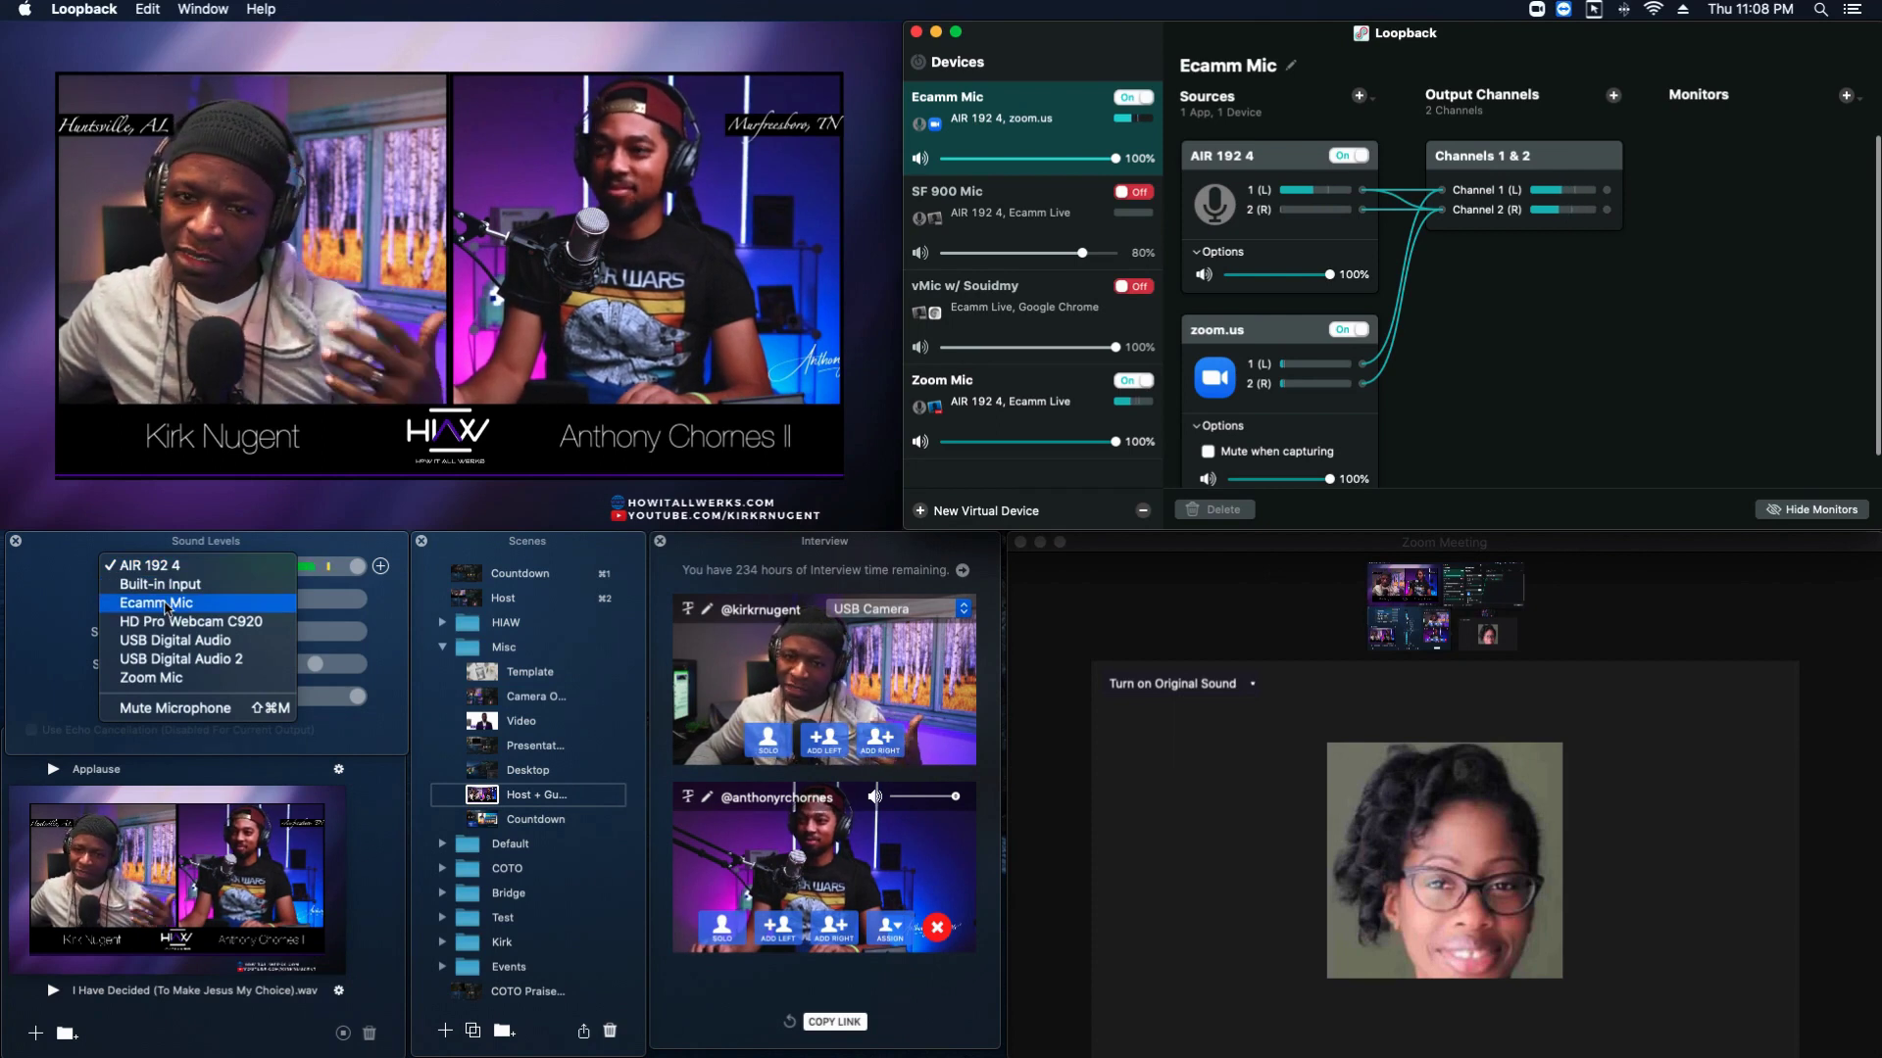
pyautogui.click(167, 605)
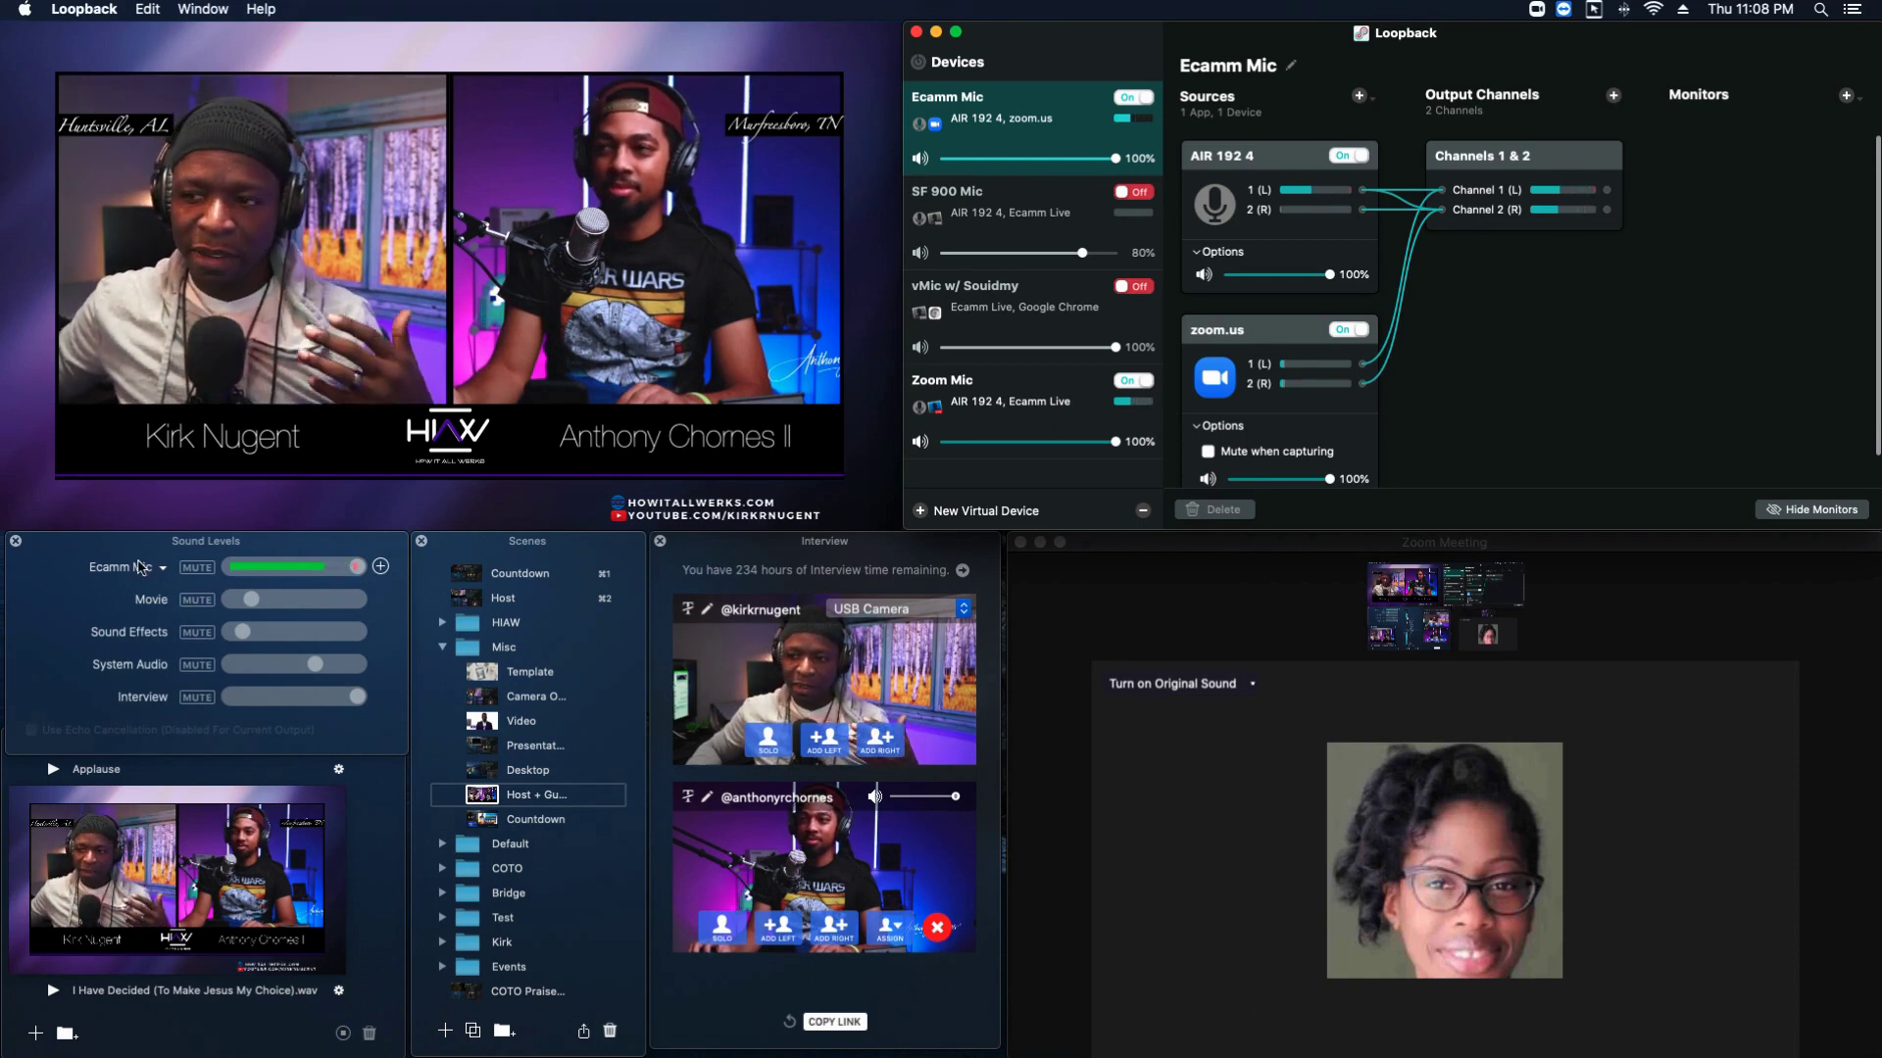
pyautogui.click(162, 569)
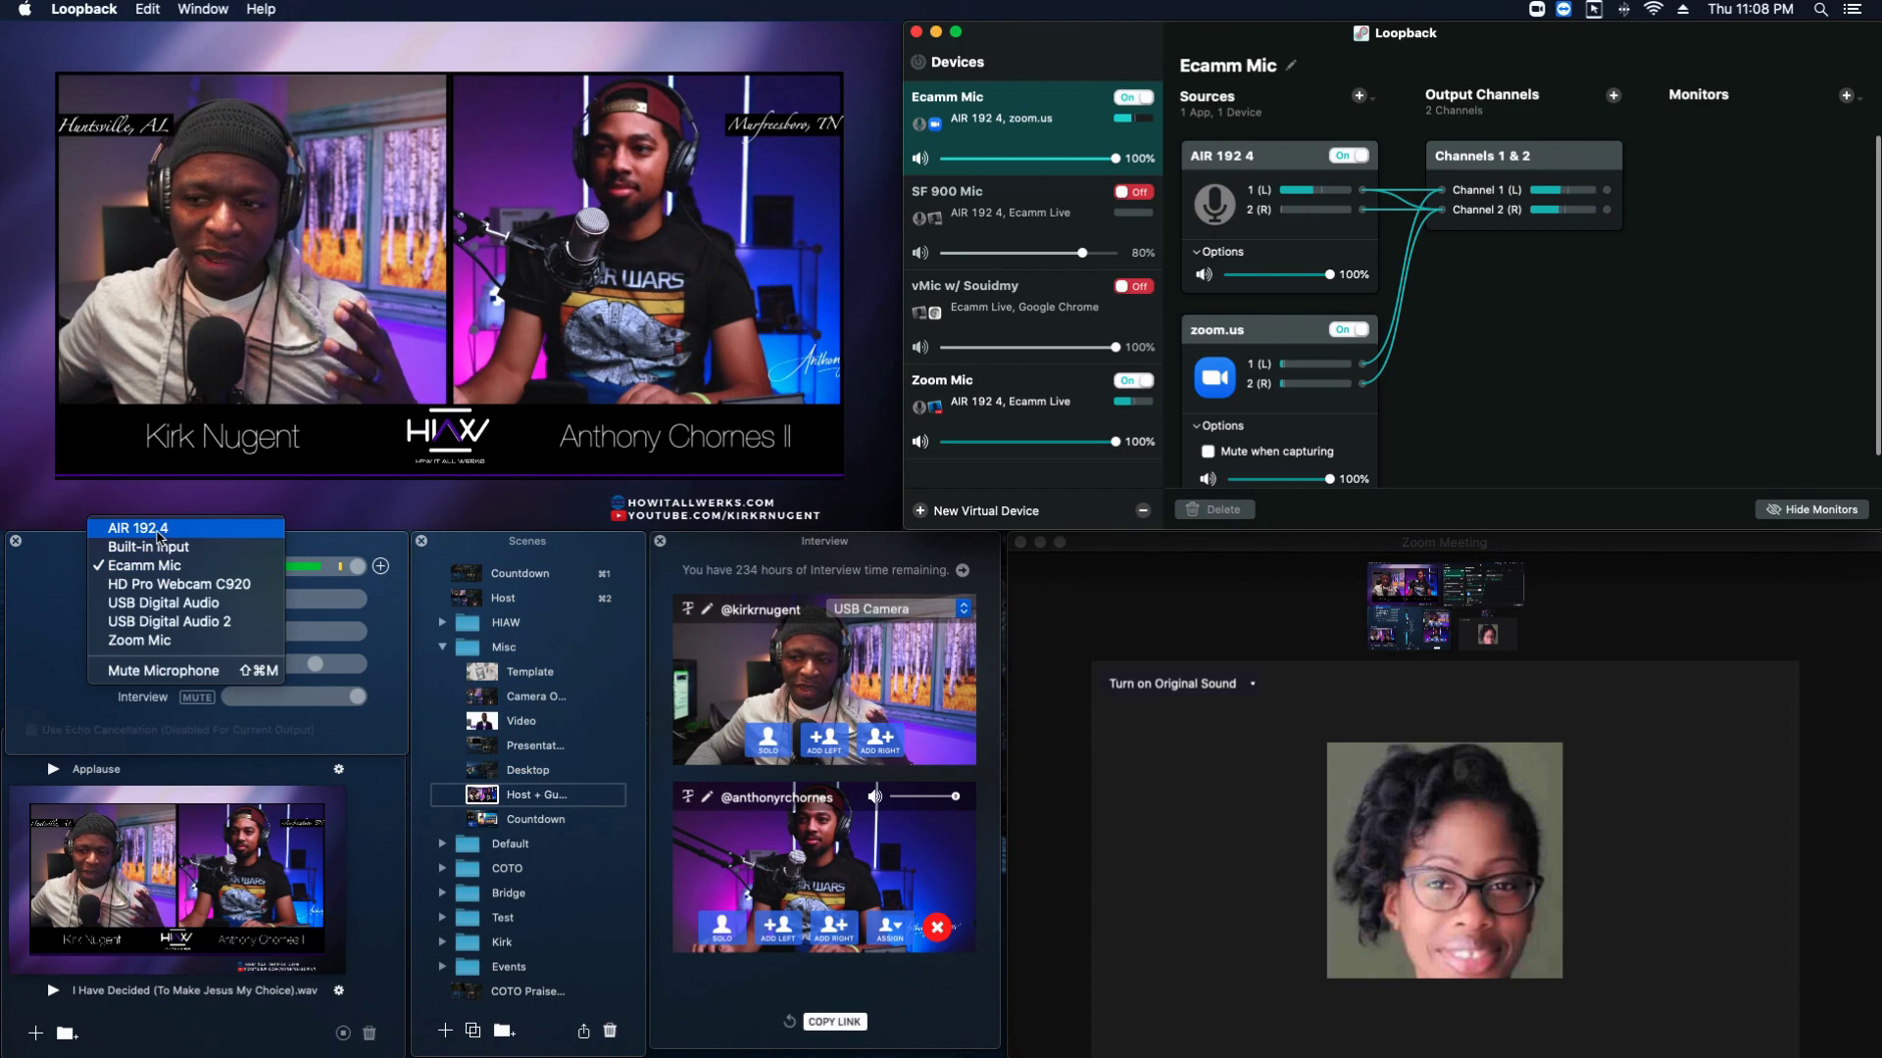
pyautogui.click(157, 534)
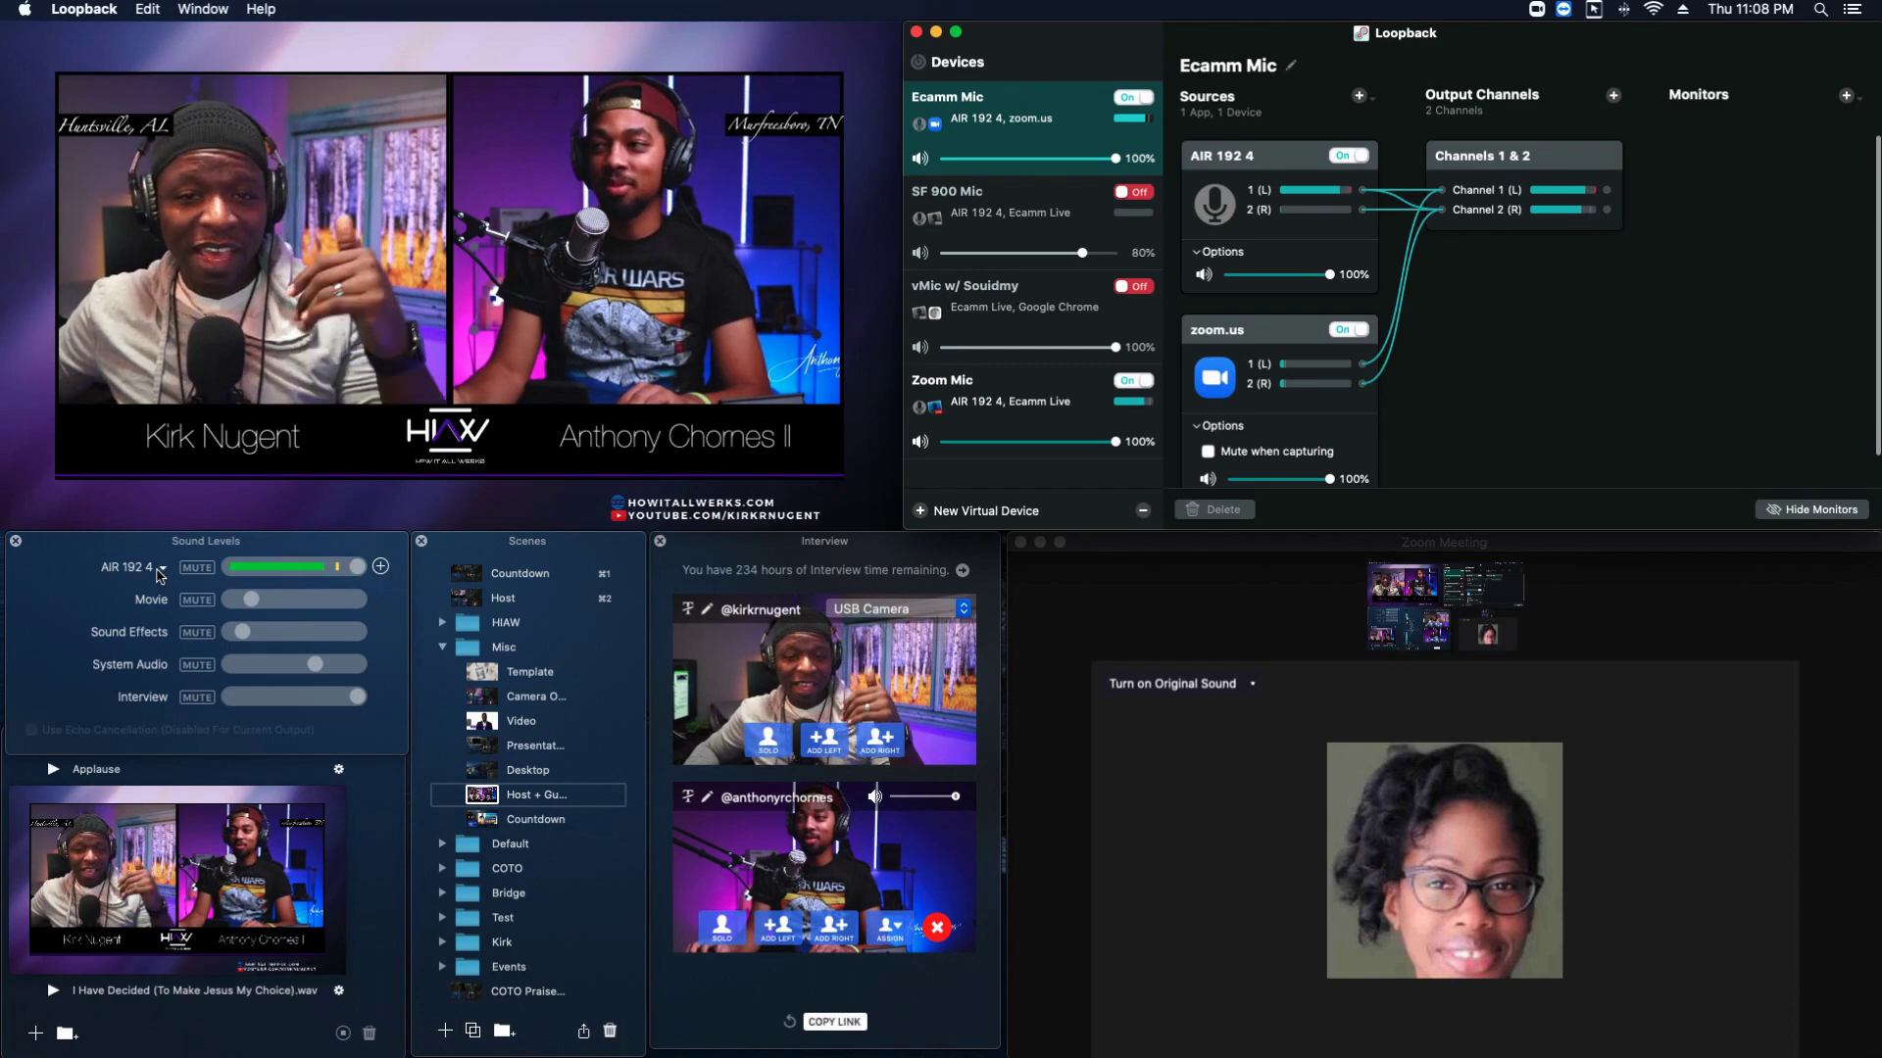
# - Switch Ecamm Live's Sound Levels input from AIR 192 4 to the Ecamm Mic virtual device
pyautogui.click(161, 571)
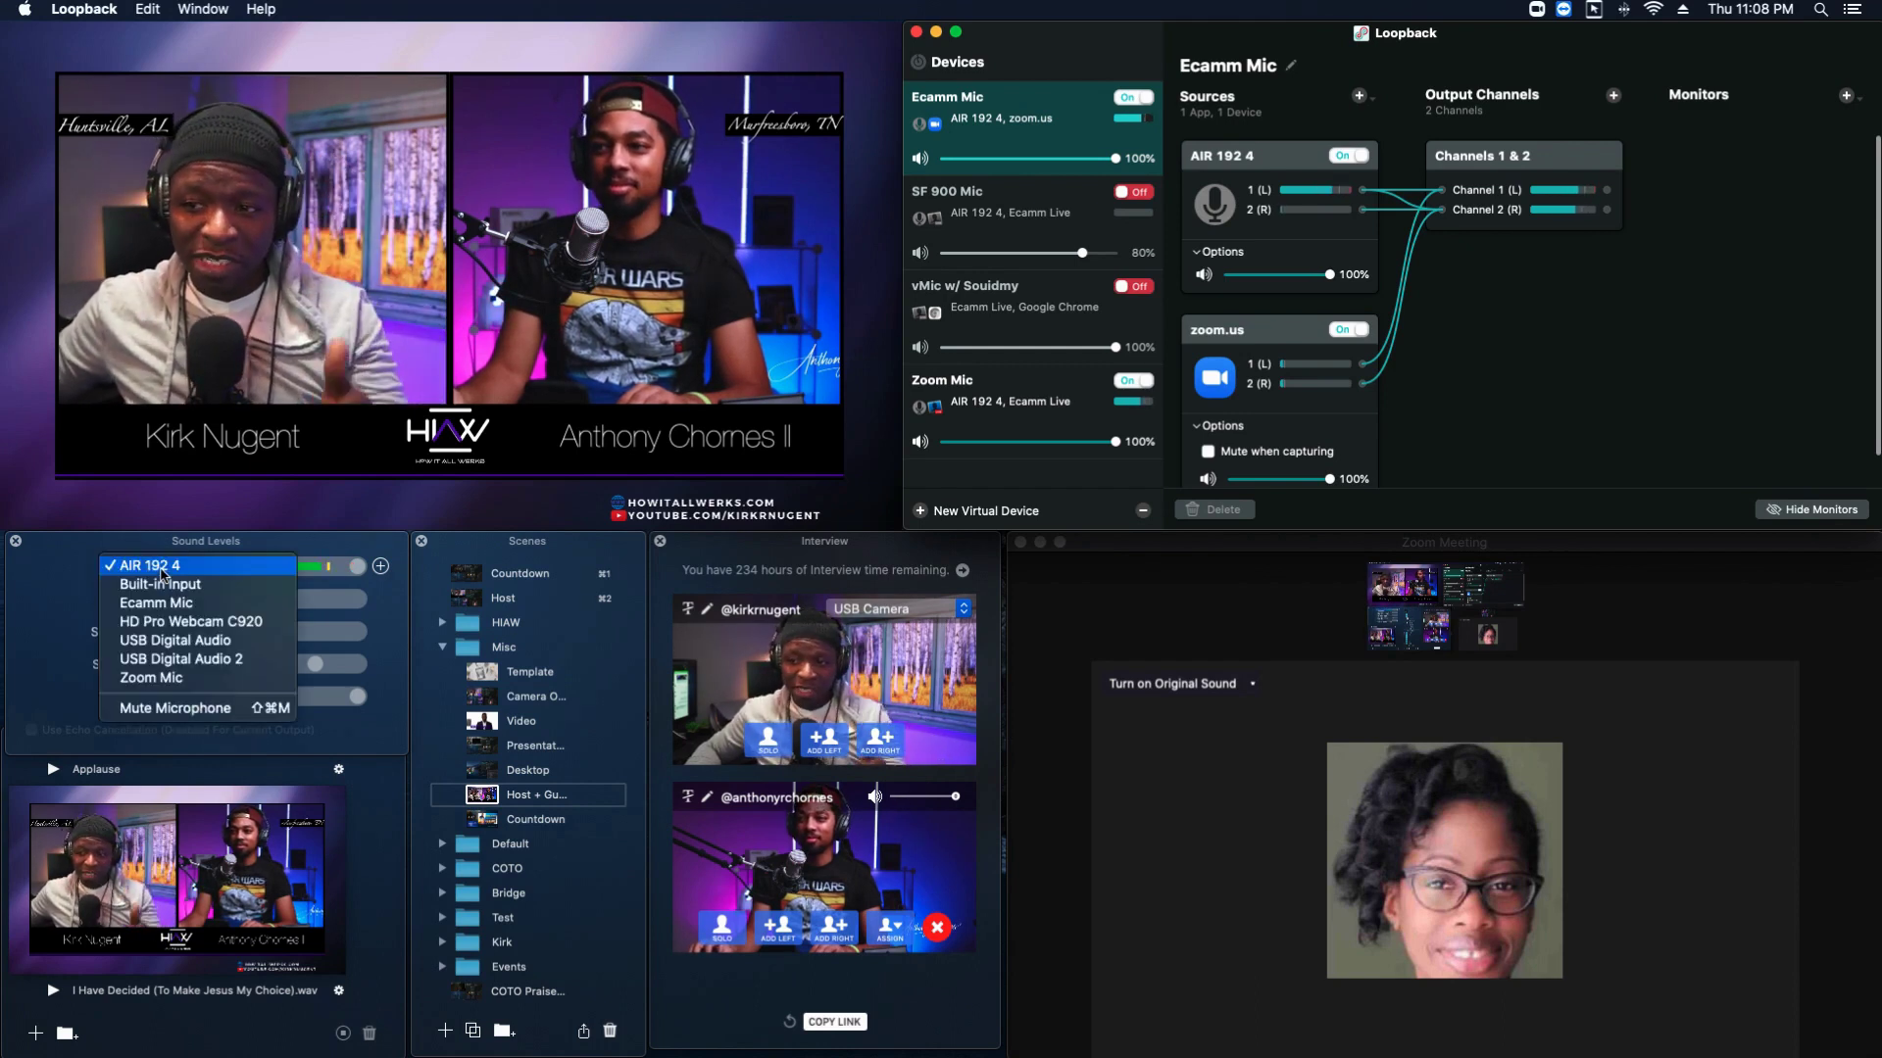
pyautogui.click(162, 604)
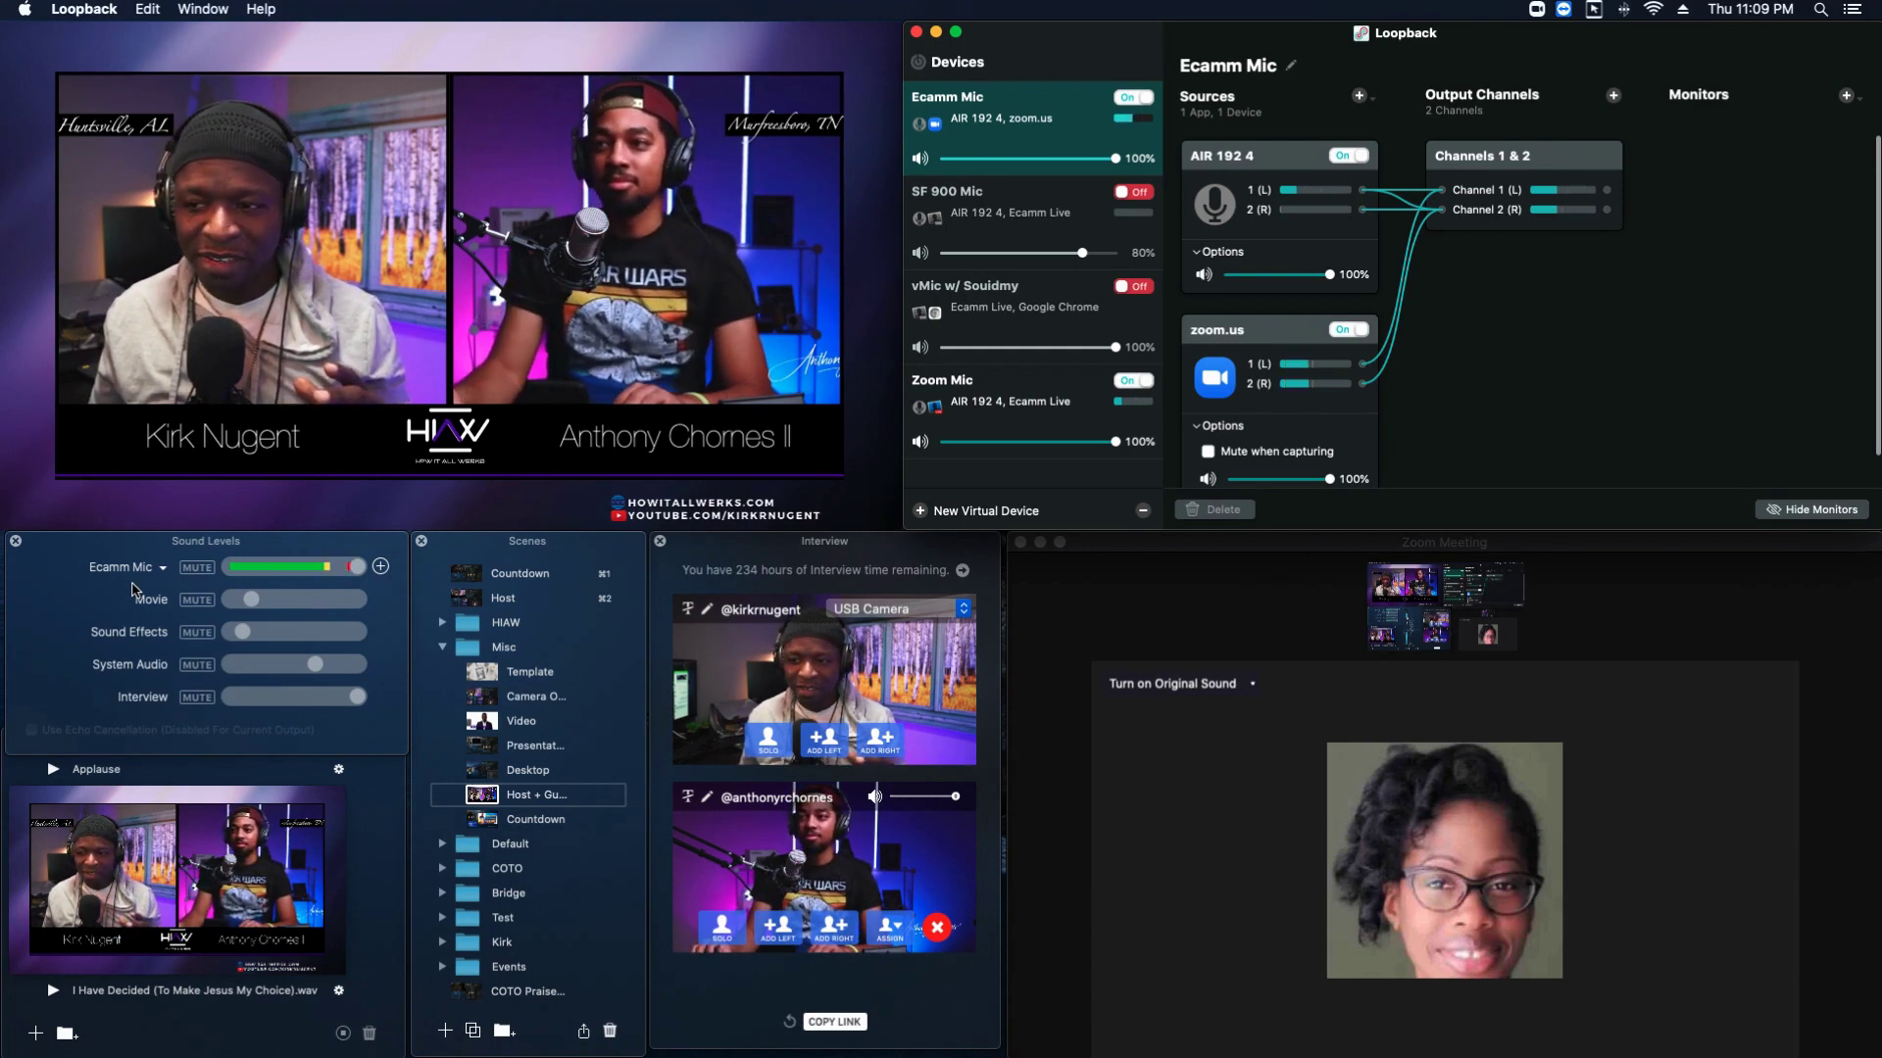
# - Bring up the Zoom meeting and pick Zoom Mic from its microphone choices
pyautogui.click(1231, 885)
pyautogui.click(1084, 1026)
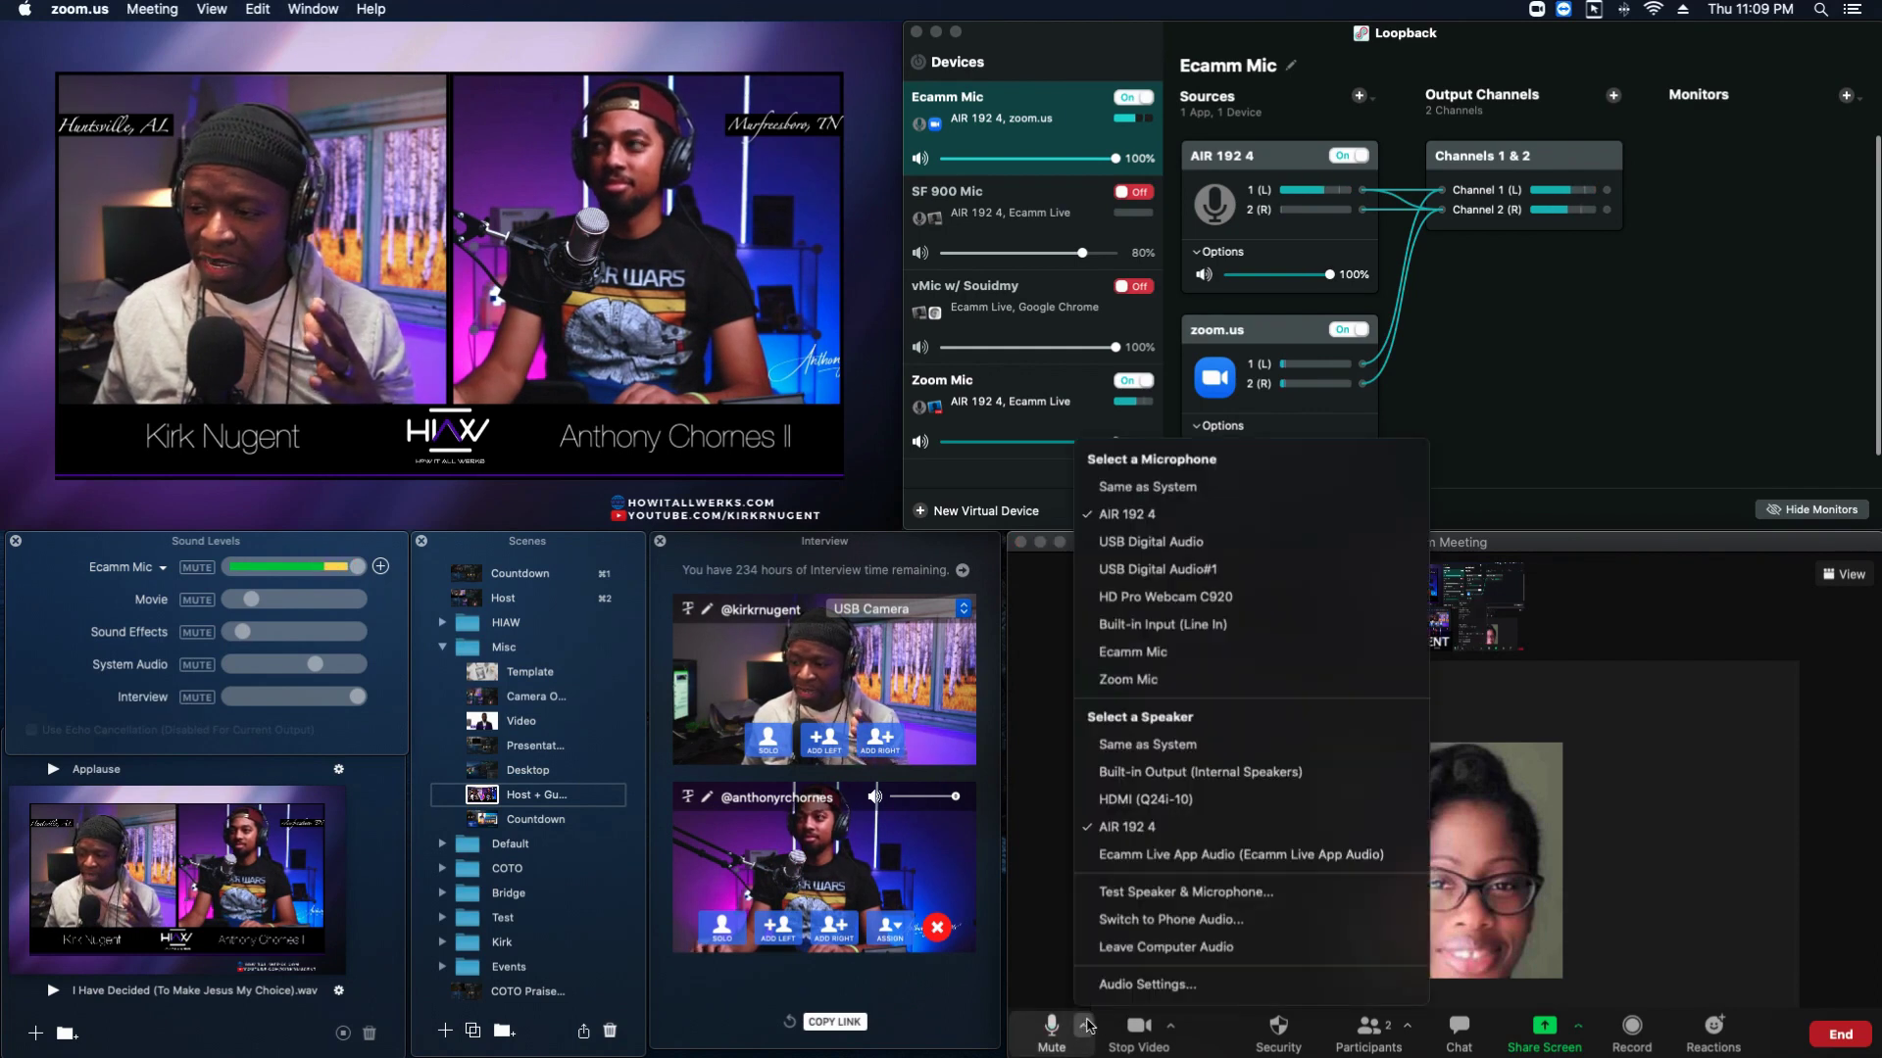
pyautogui.click(1163, 683)
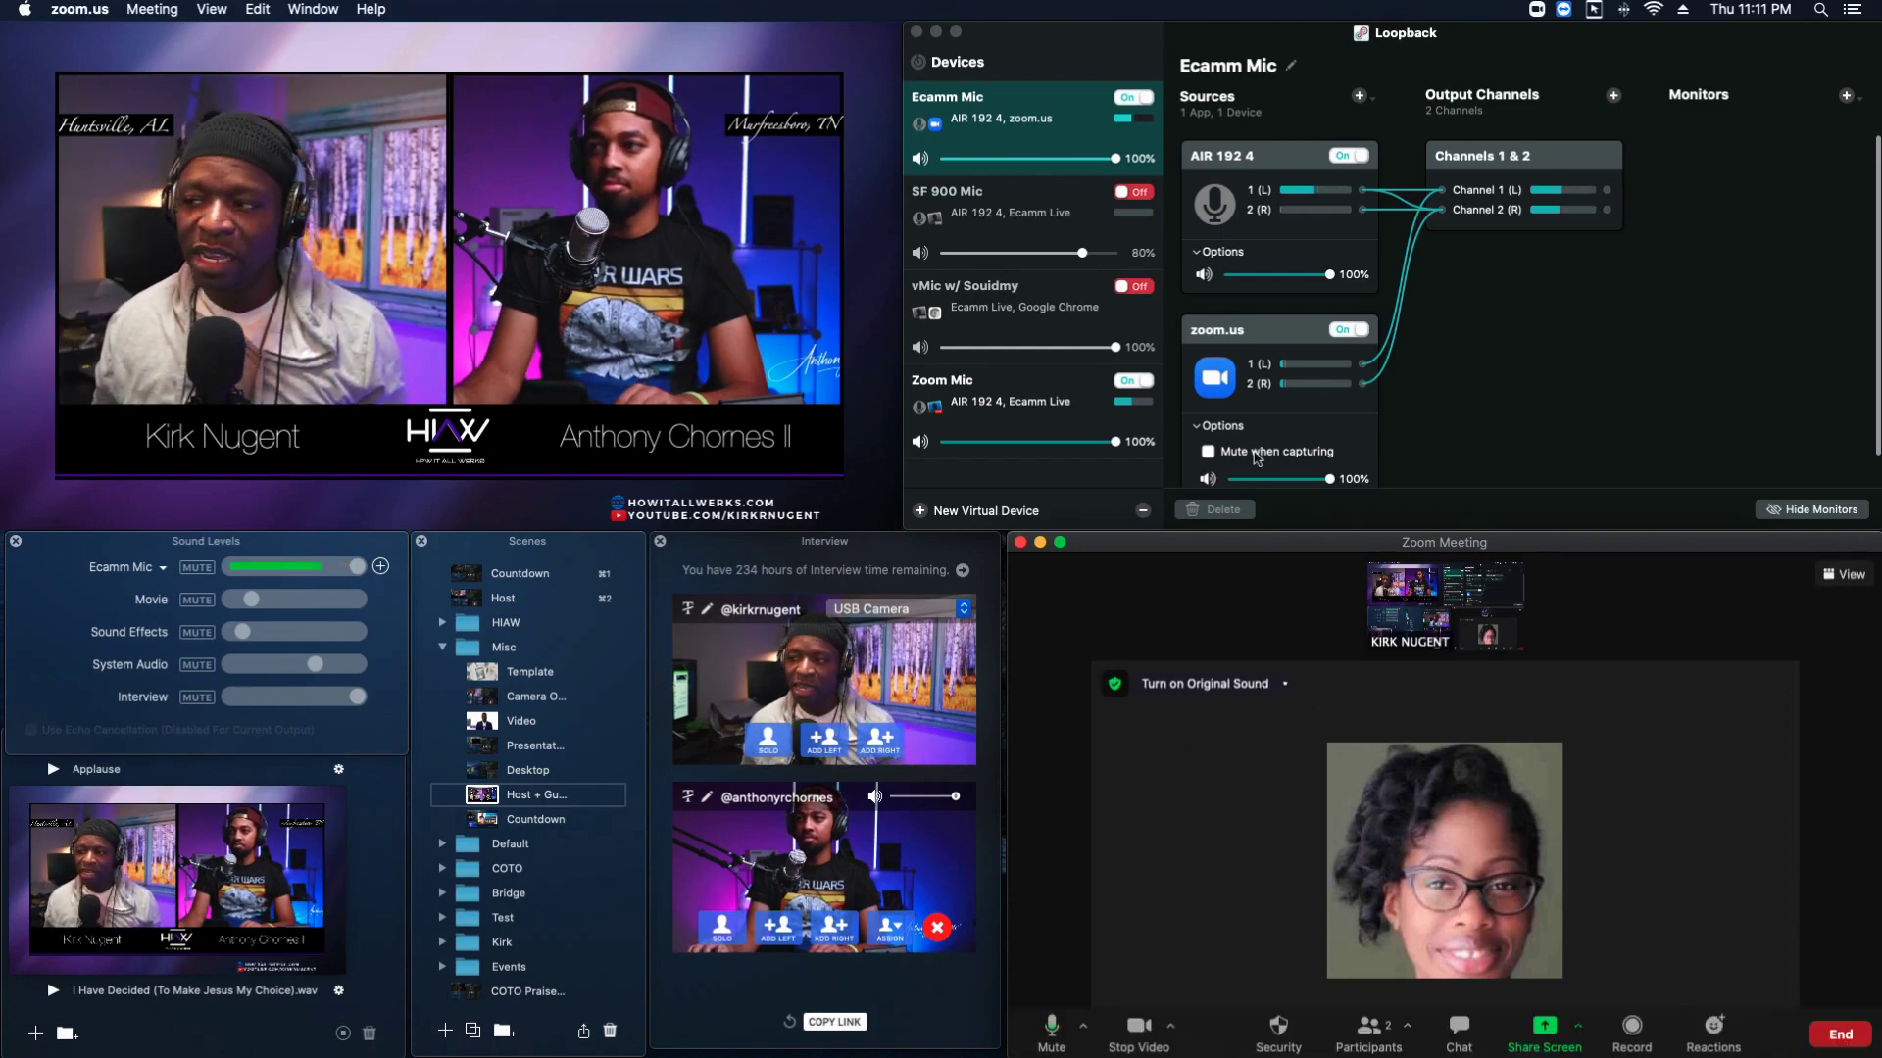
pyautogui.moveTo(463, 504)
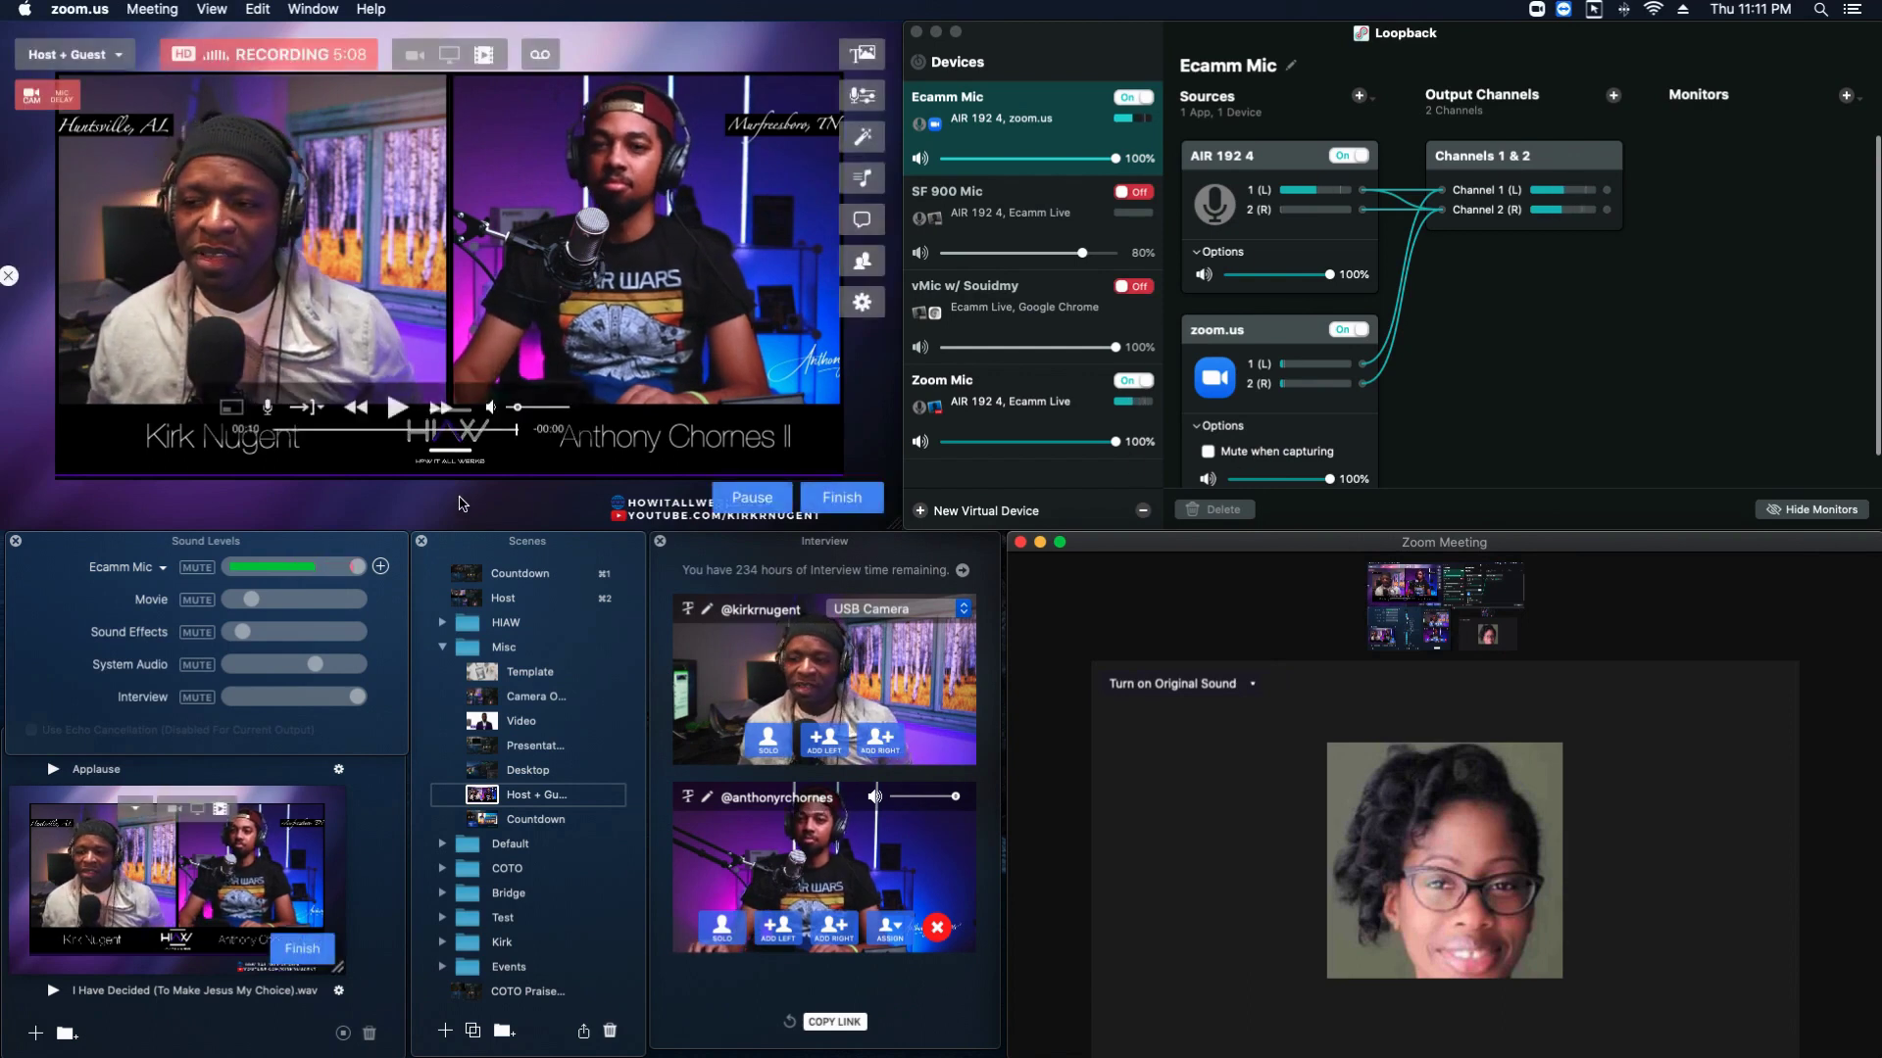